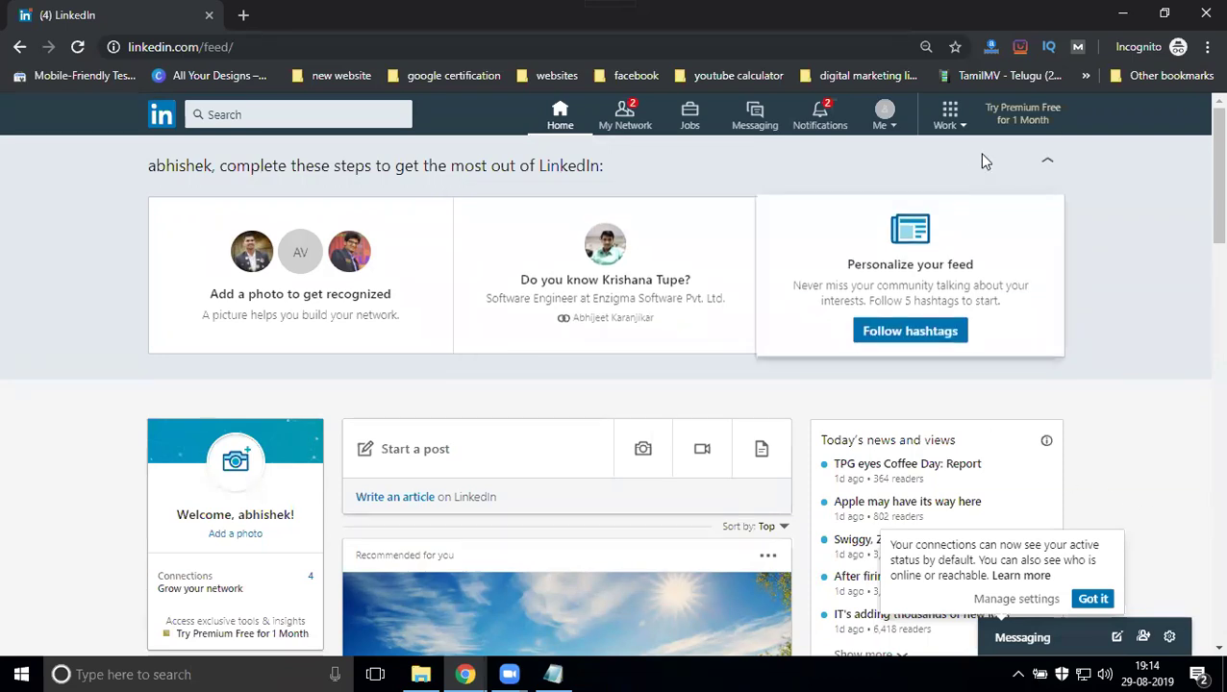
- Collapse the onboarding steps cards into a compact bar and reload the home feed
click(1050, 161)
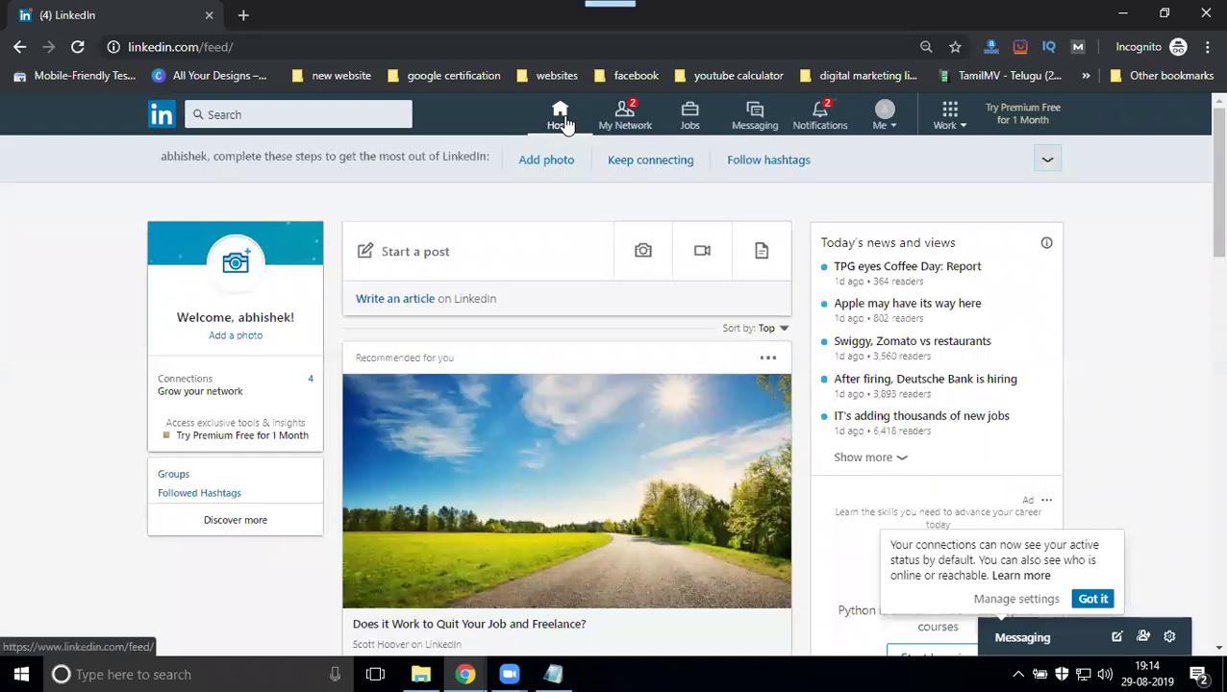
click(561, 117)
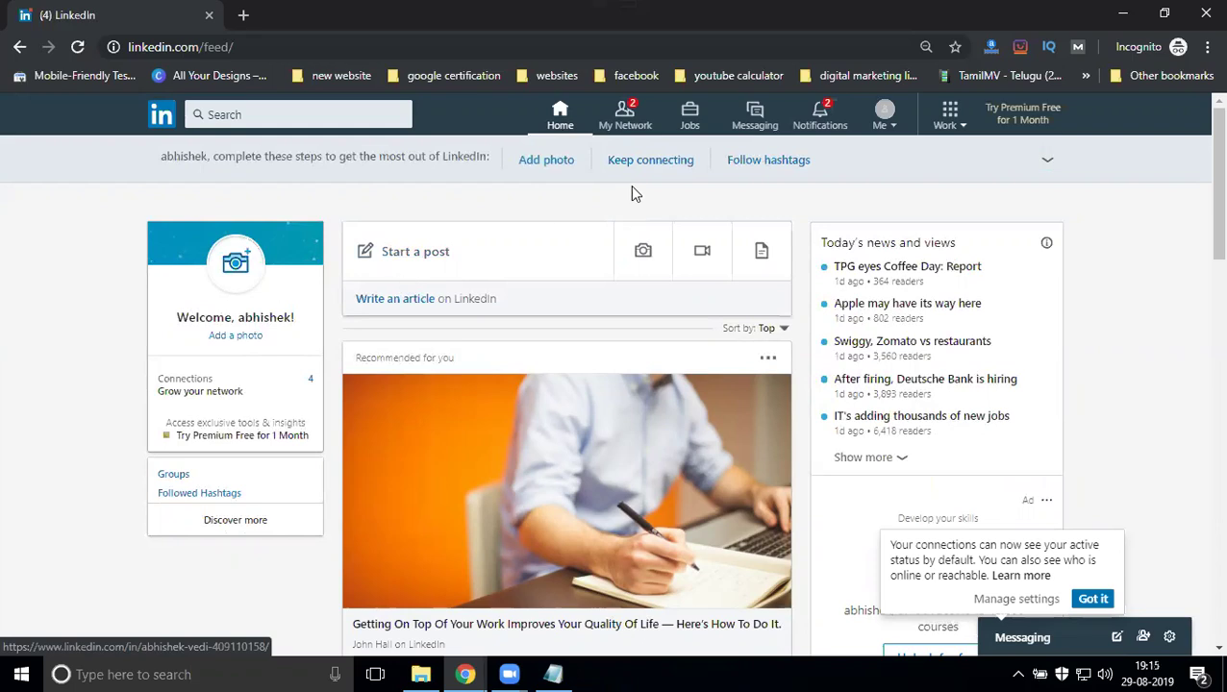
- Open Create a Company Page from the Work menu in a new tab, then return to the feed
click(947, 125)
scroll(1062, 418, down, 2)
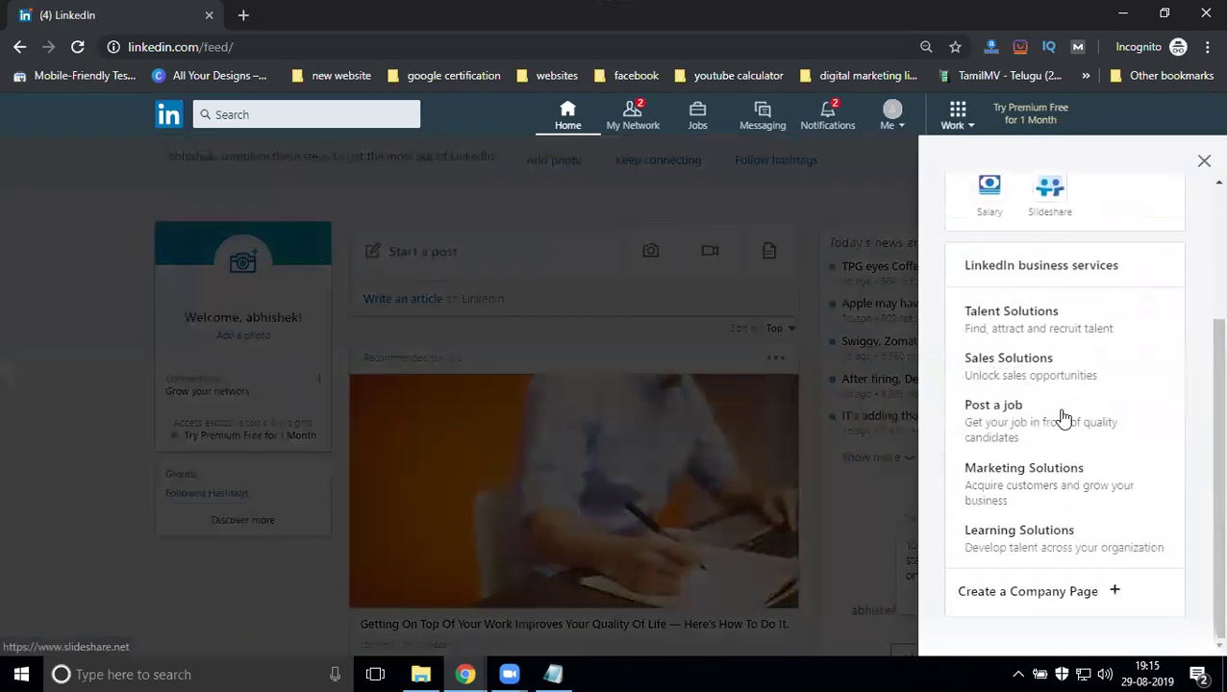
right_click(1013, 592)
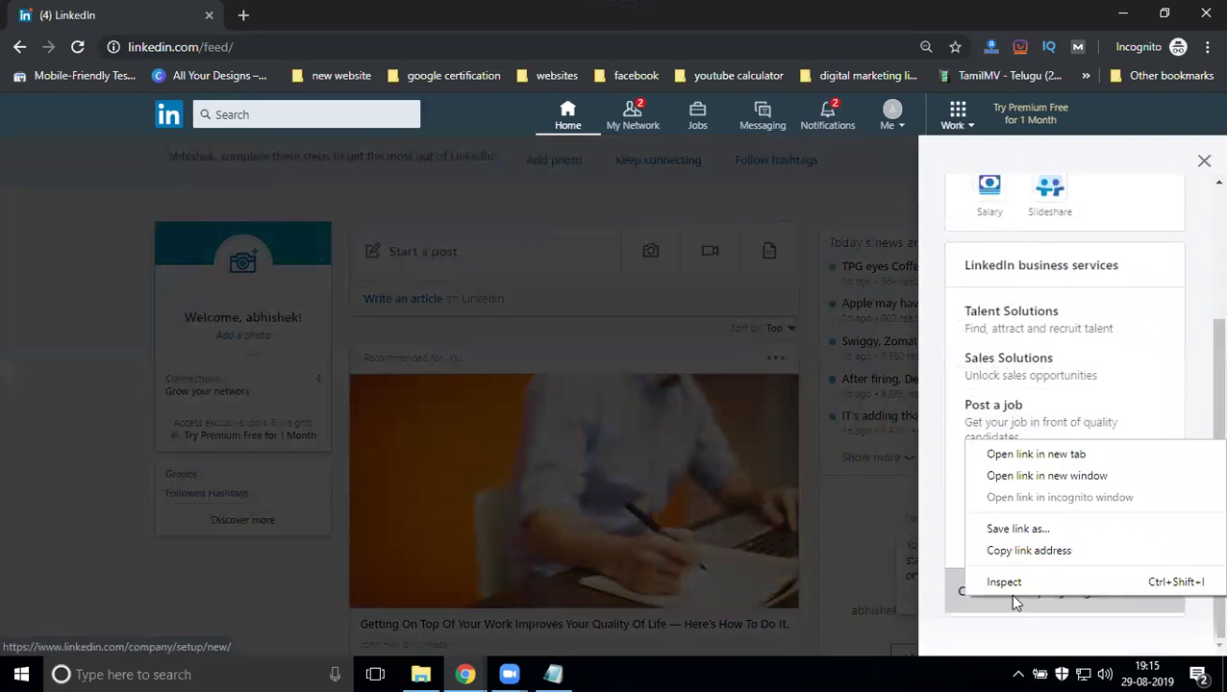
click(1032, 454)
click(364, 12)
click(74, 14)
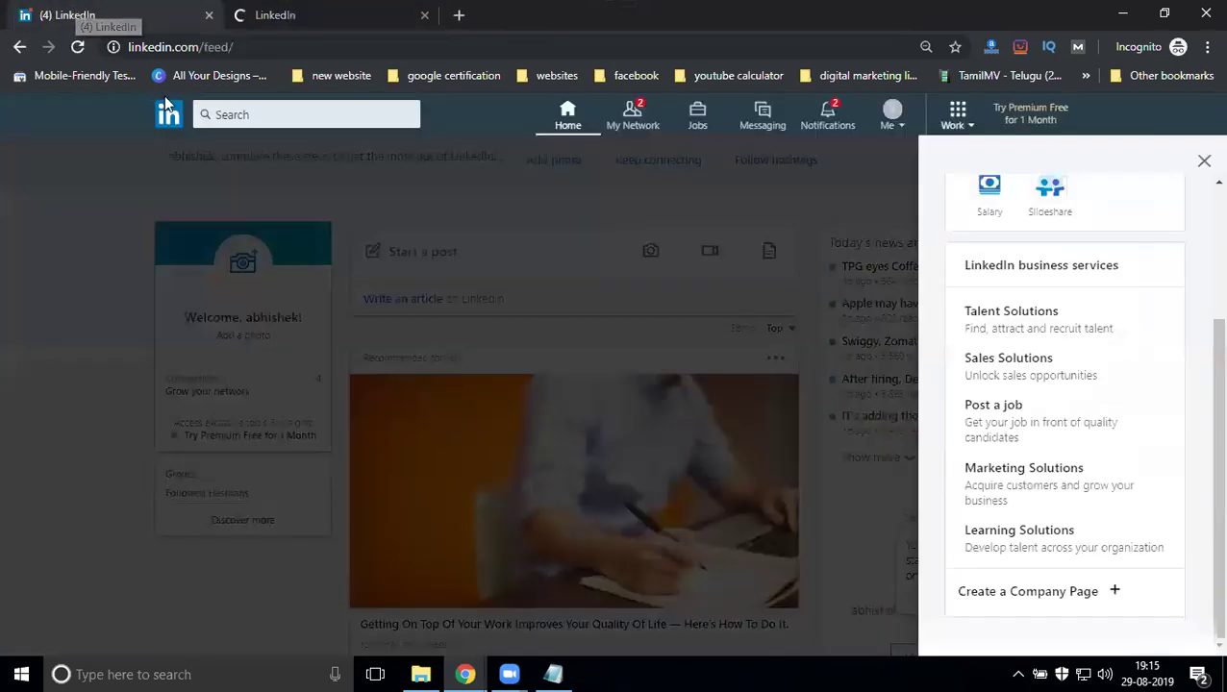
click(631, 123)
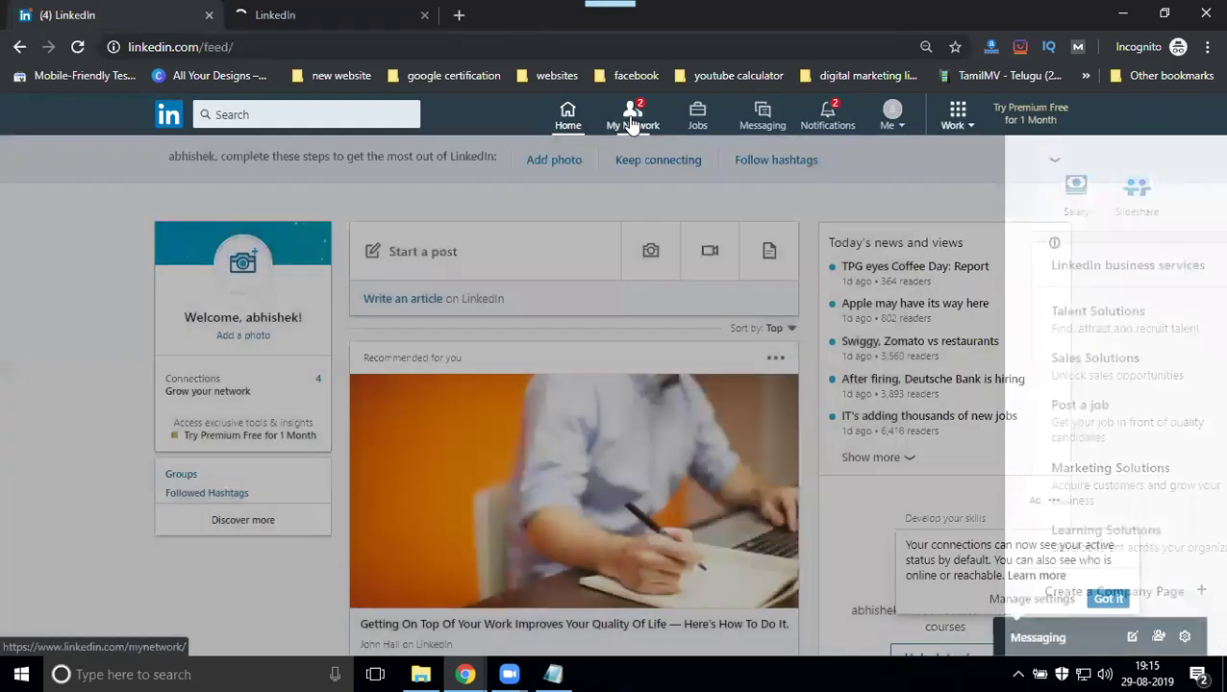
- Accept both pending connection invitations on My Network
click(631, 122)
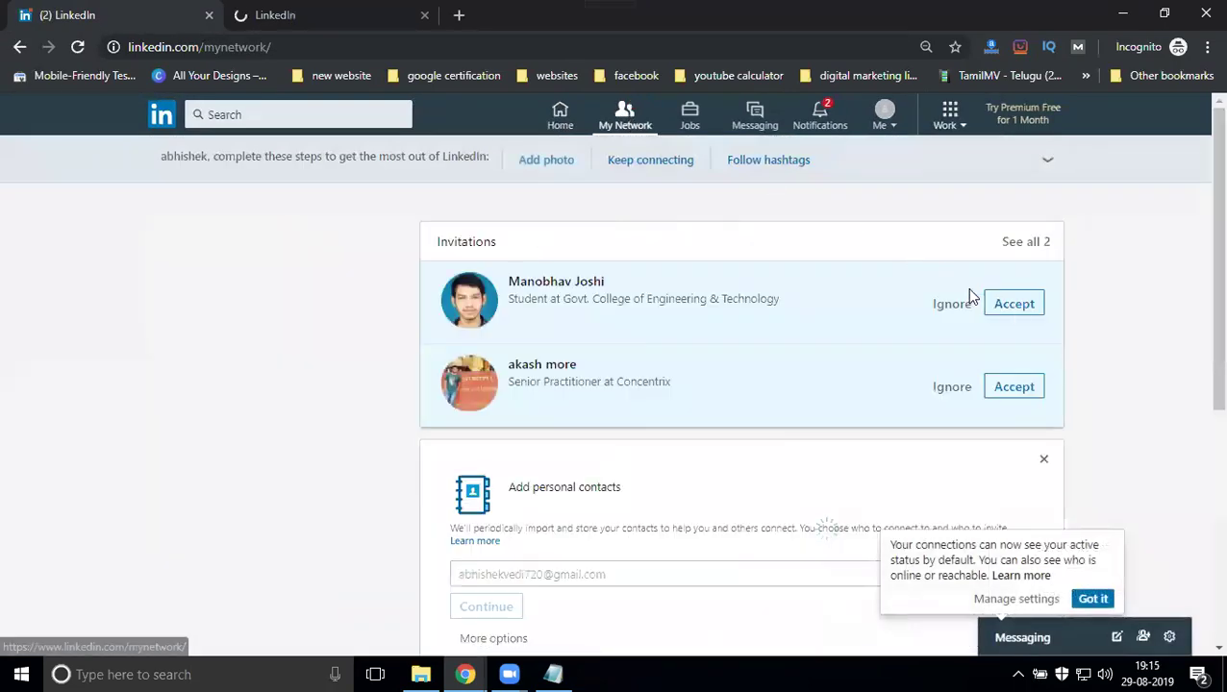
click(1018, 313)
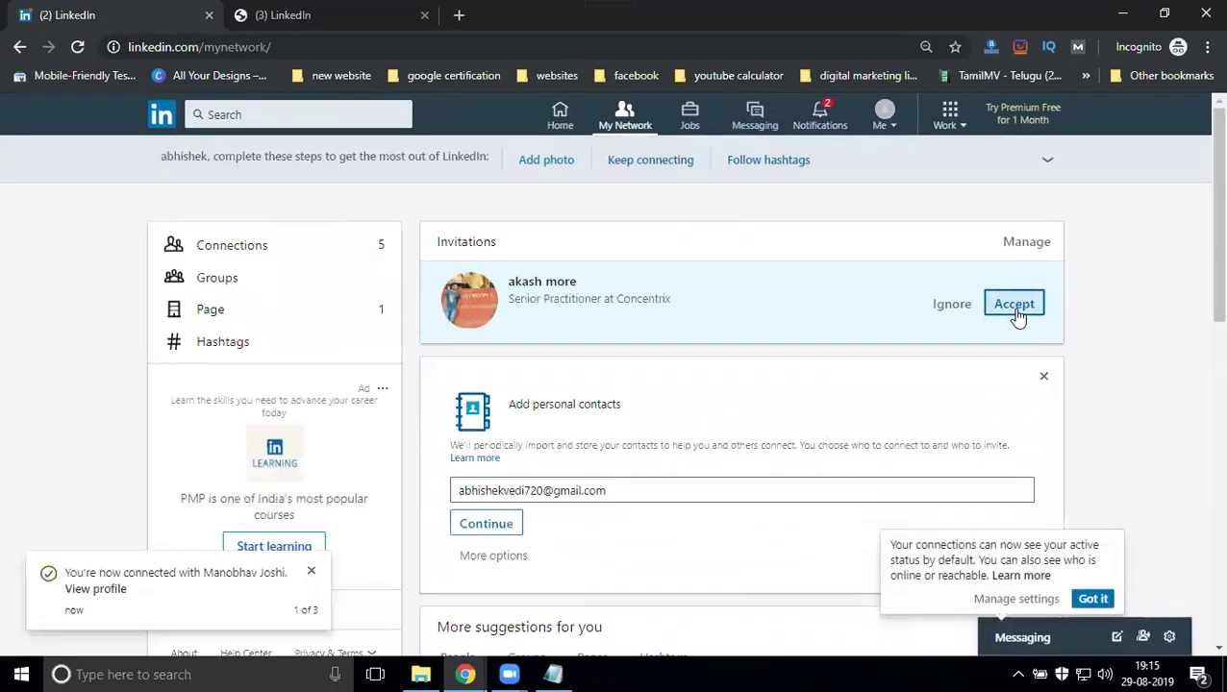
click(1014, 306)
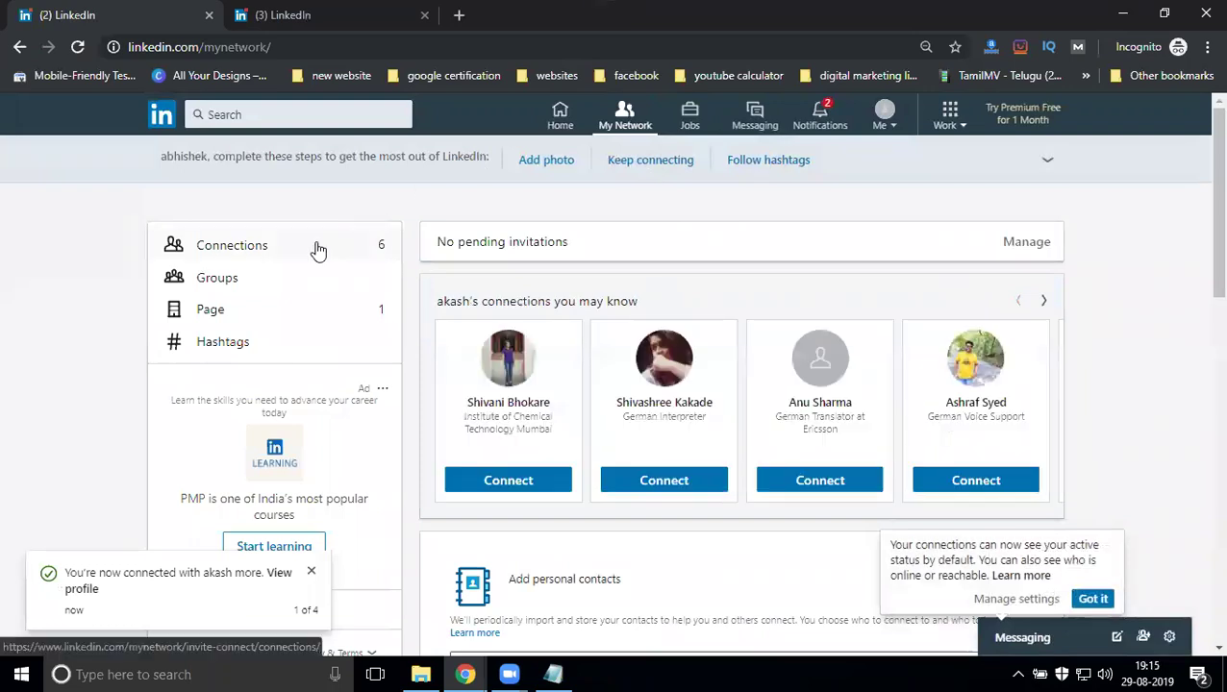
click(883, 116)
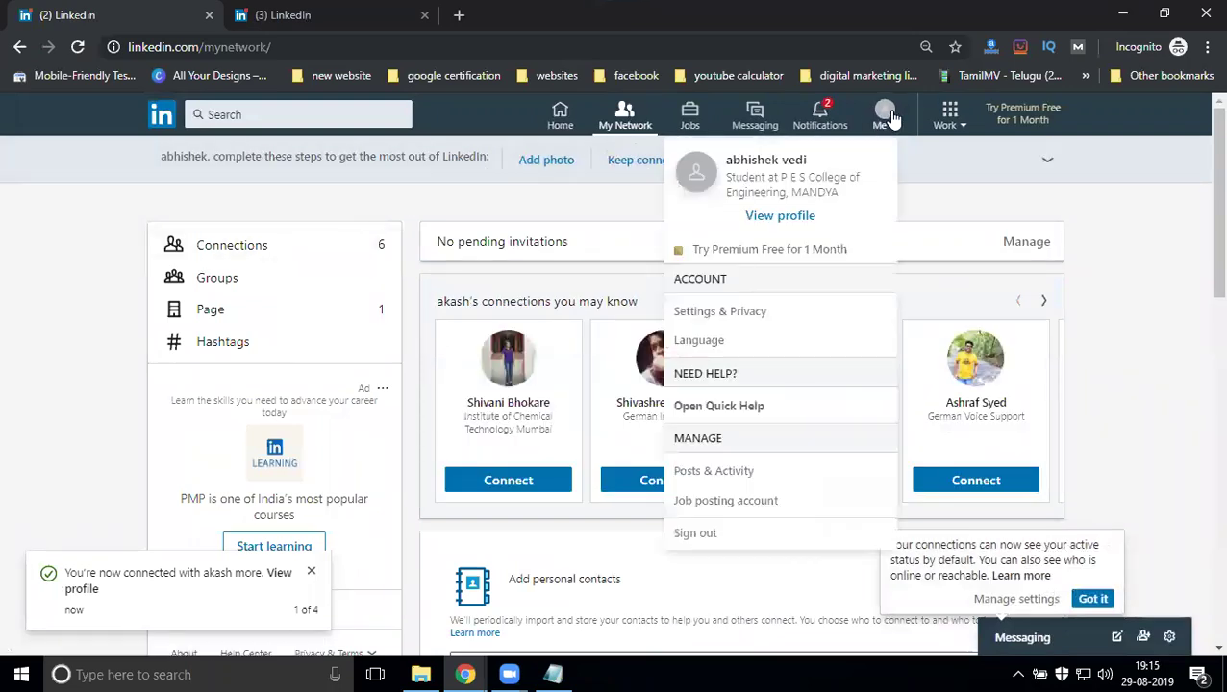
- Go to your own profile and scroll through it to review the Profile Strength card
click(777, 217)
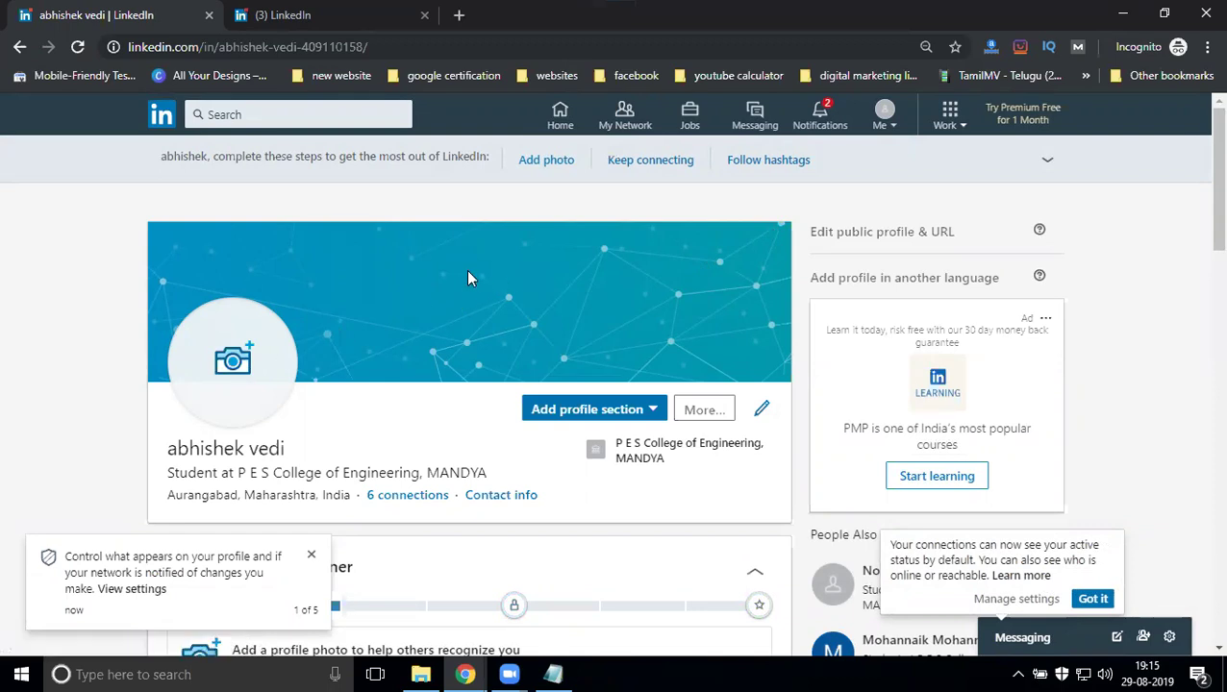
scroll(550, 287, down, 4)
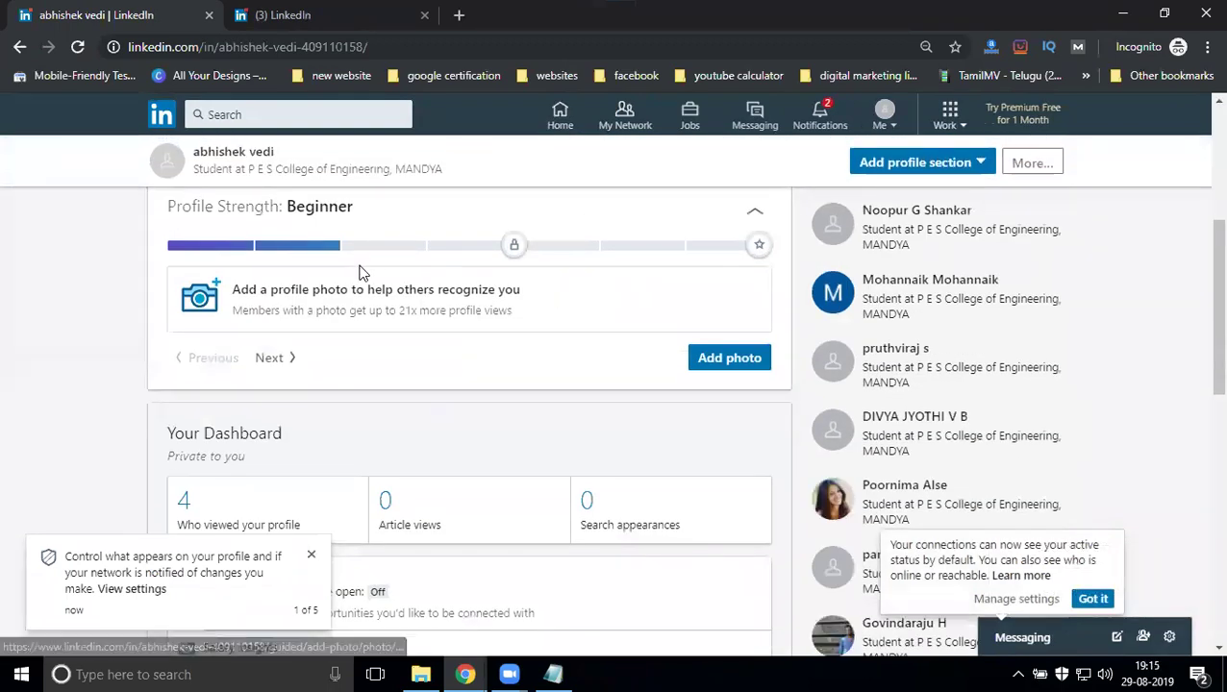
scroll(358, 275, up, 1)
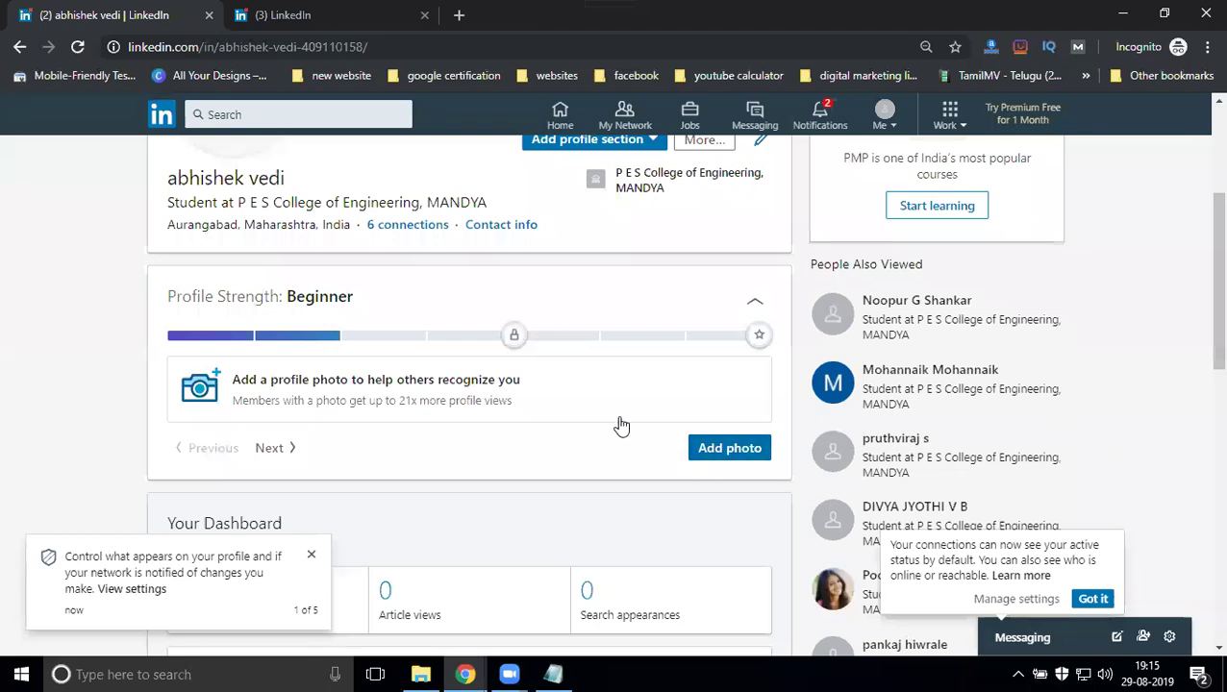
scroll(617, 424, down, 2)
scroll(588, 410, down, 3)
scroll(413, 349, down, 2)
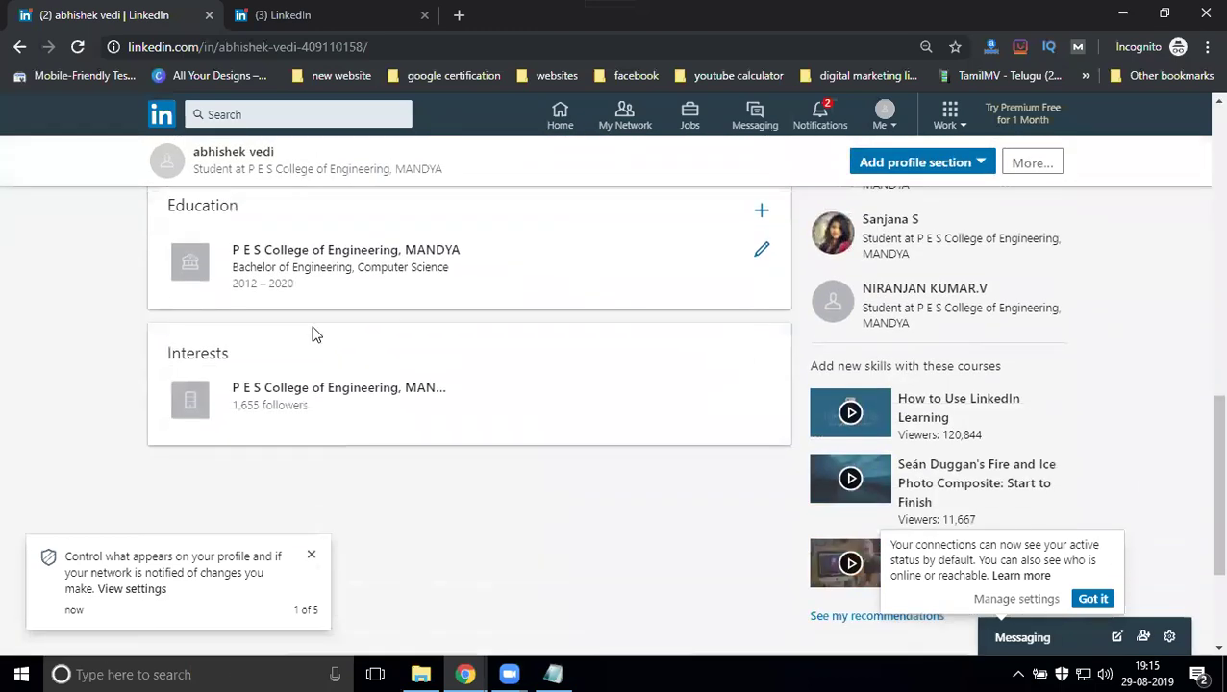
scroll(258, 364, down, 3)
scroll(307, 391, up, 4)
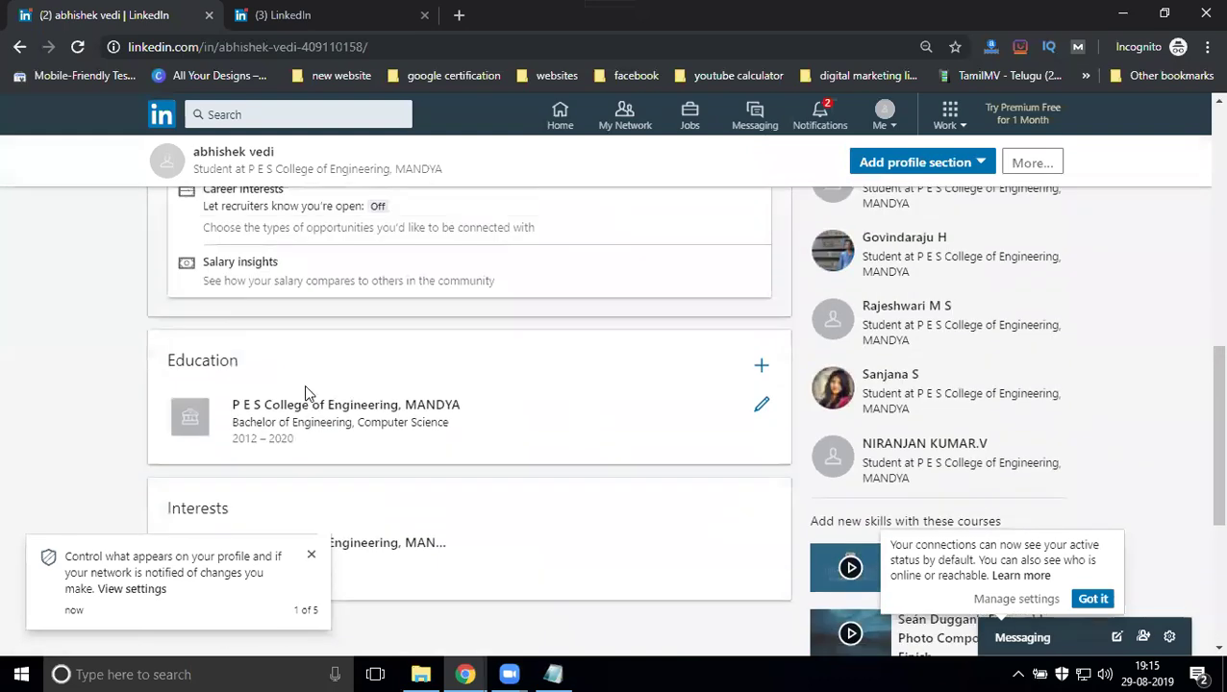
scroll(306, 394, up, 3)
scroll(605, 304, up, 2)
scroll(605, 304, up, 2)
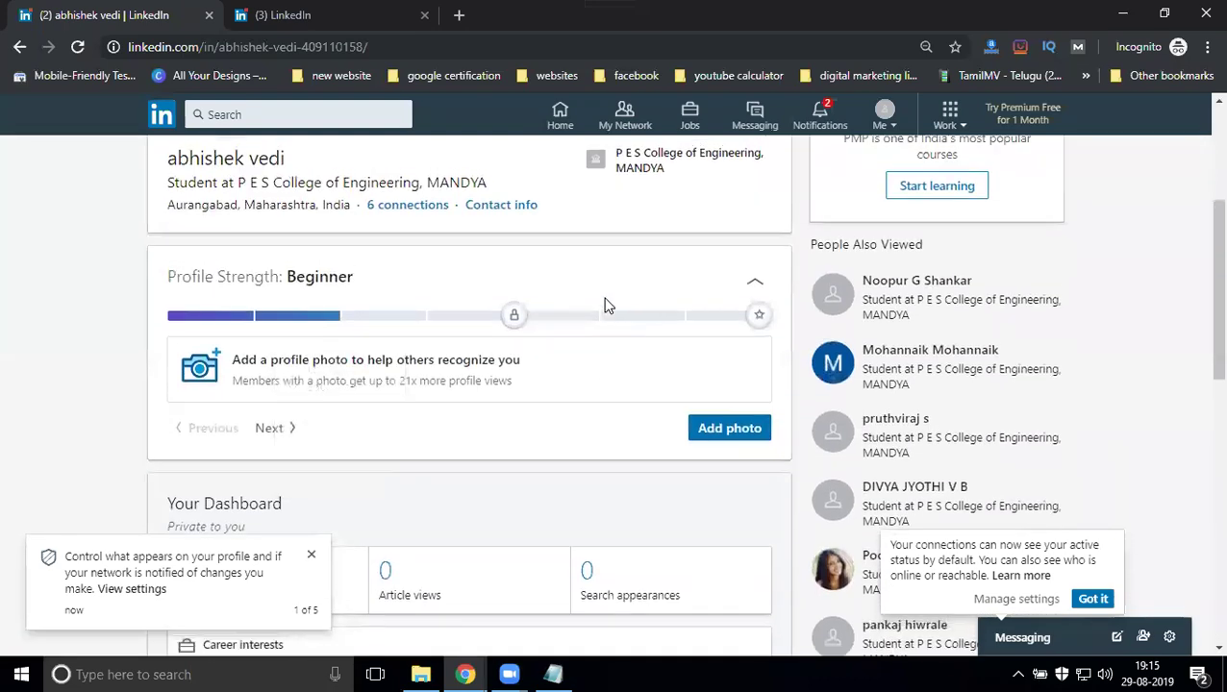
scroll(269, 419, down, 1)
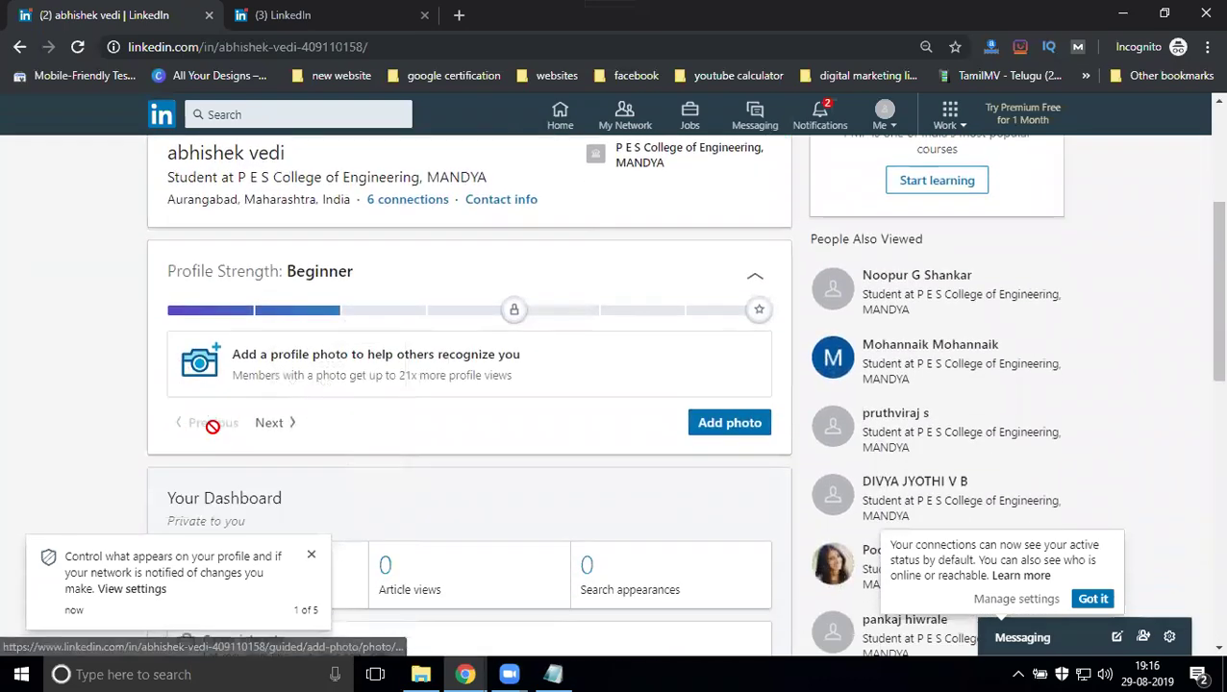
- Bring up the Add skills suggestion and add Digital Marketing as a skill
click(273, 425)
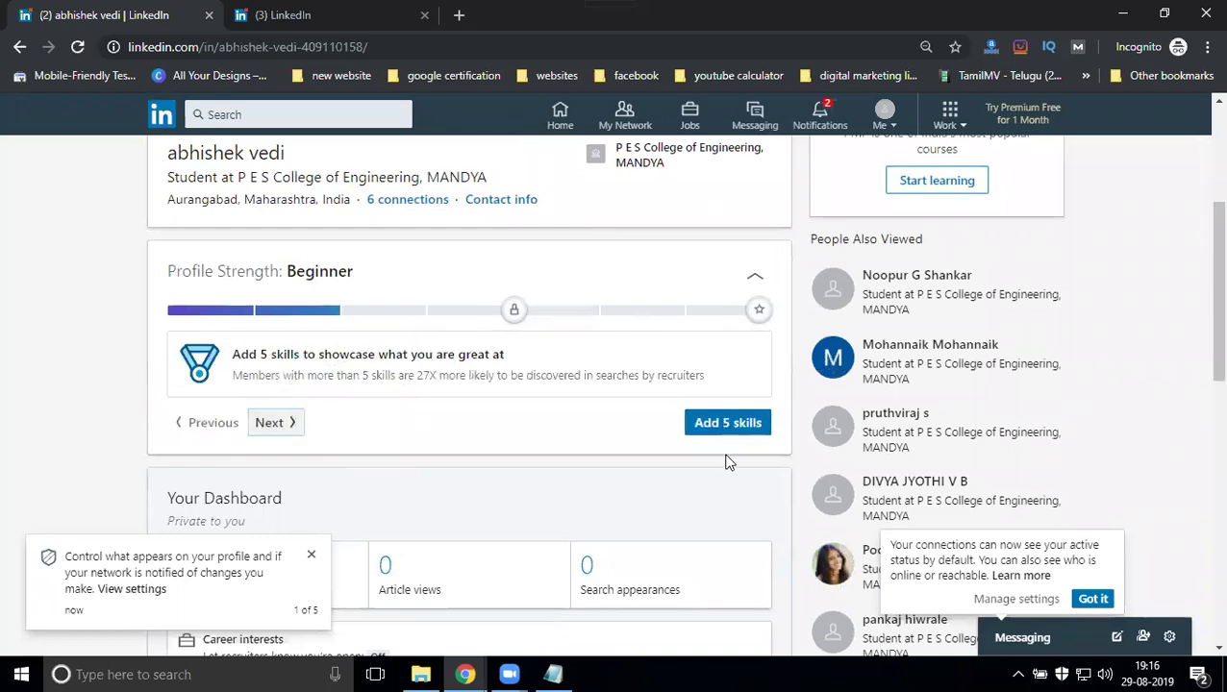
click(728, 425)
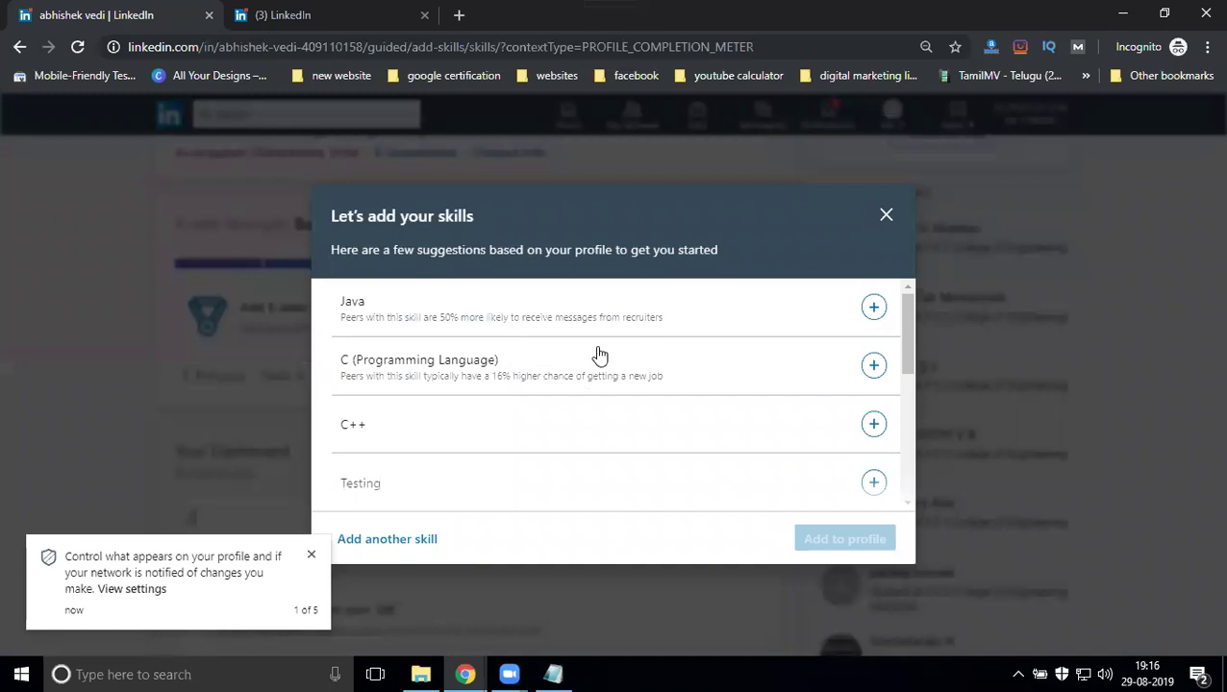
scroll(598, 355, down, 2)
click(397, 540)
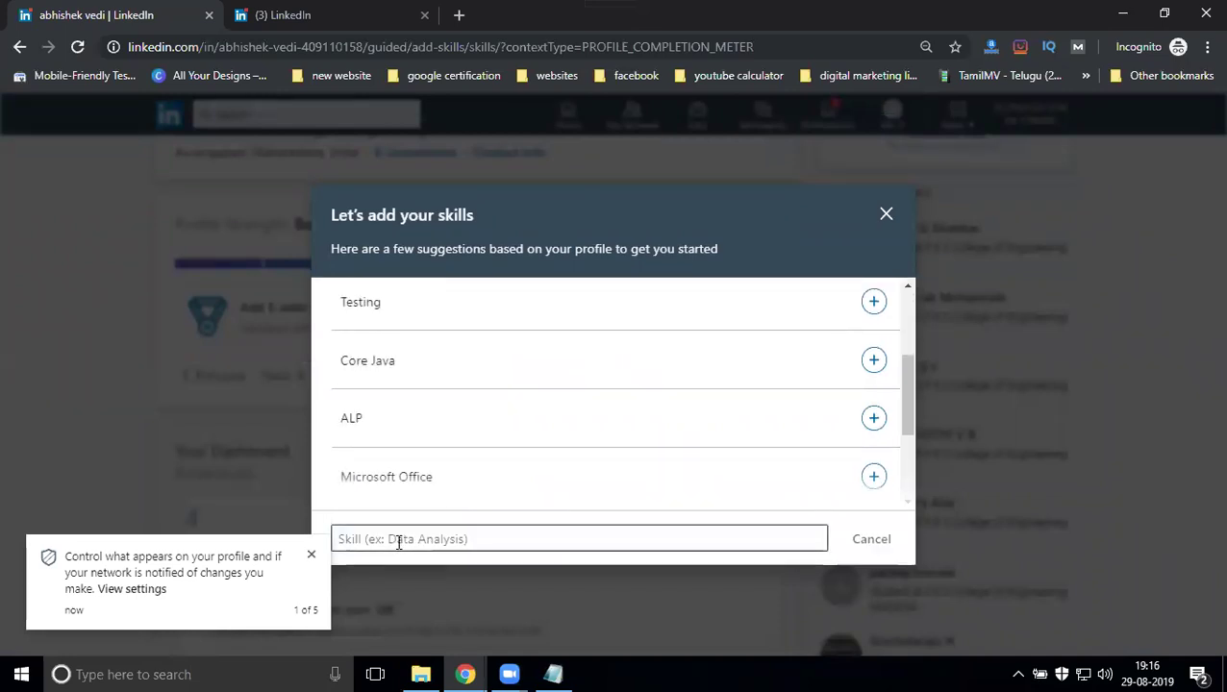
text(digital marketing)
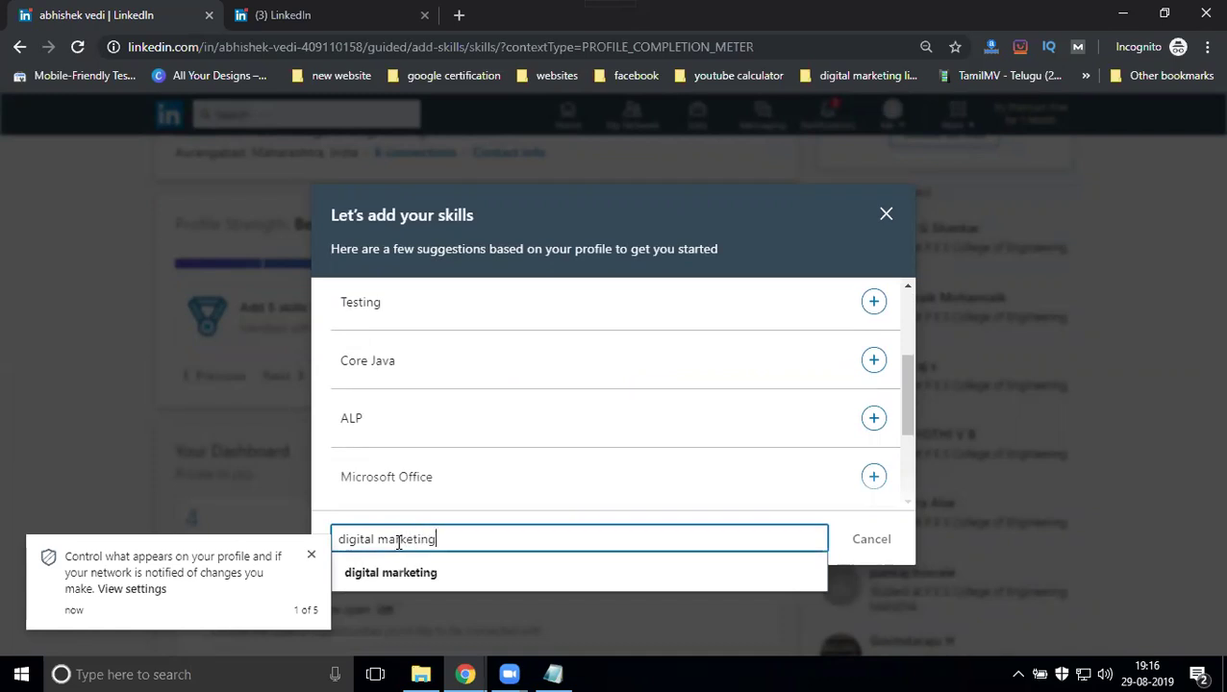
click(390, 612)
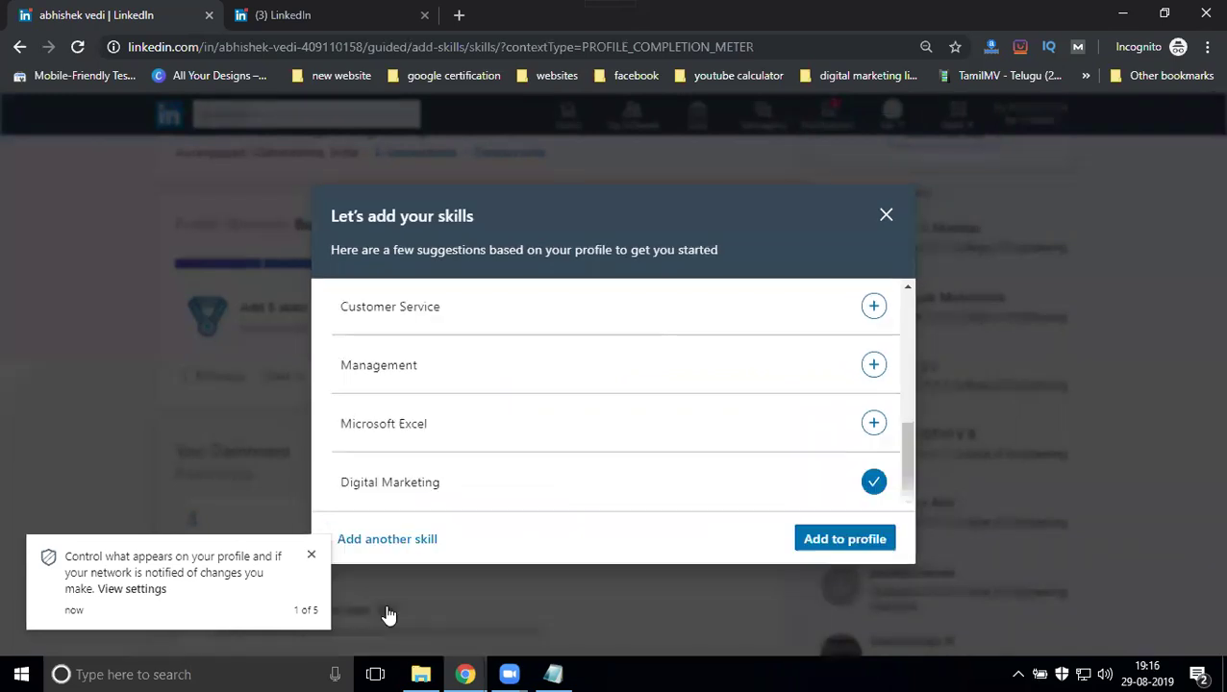
- Add Search Engine Optimization (SEO) and search skills for 'search'
click(409, 544)
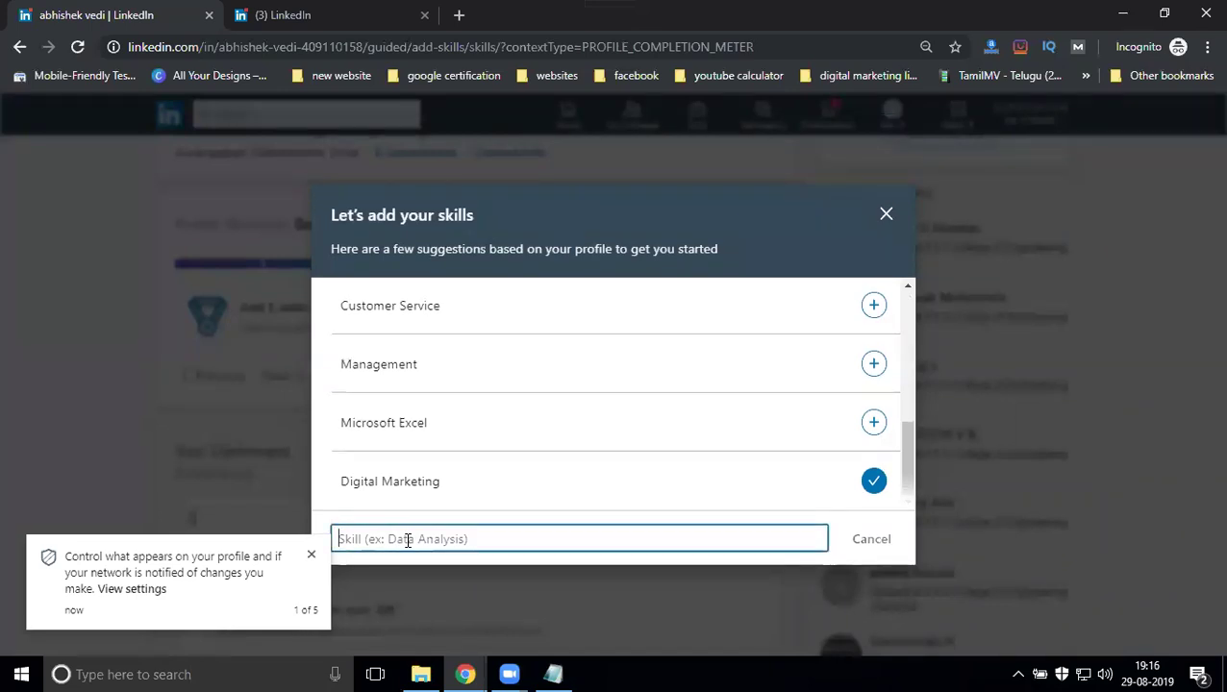
text(search)
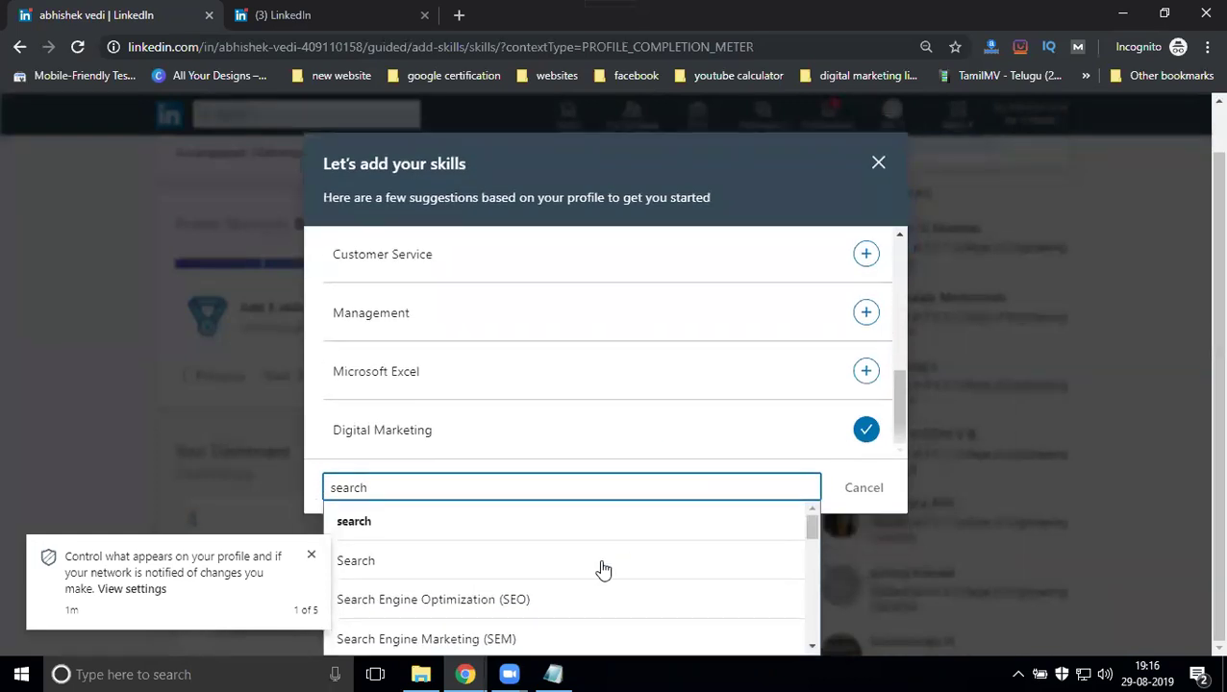
click(556, 599)
click(423, 540)
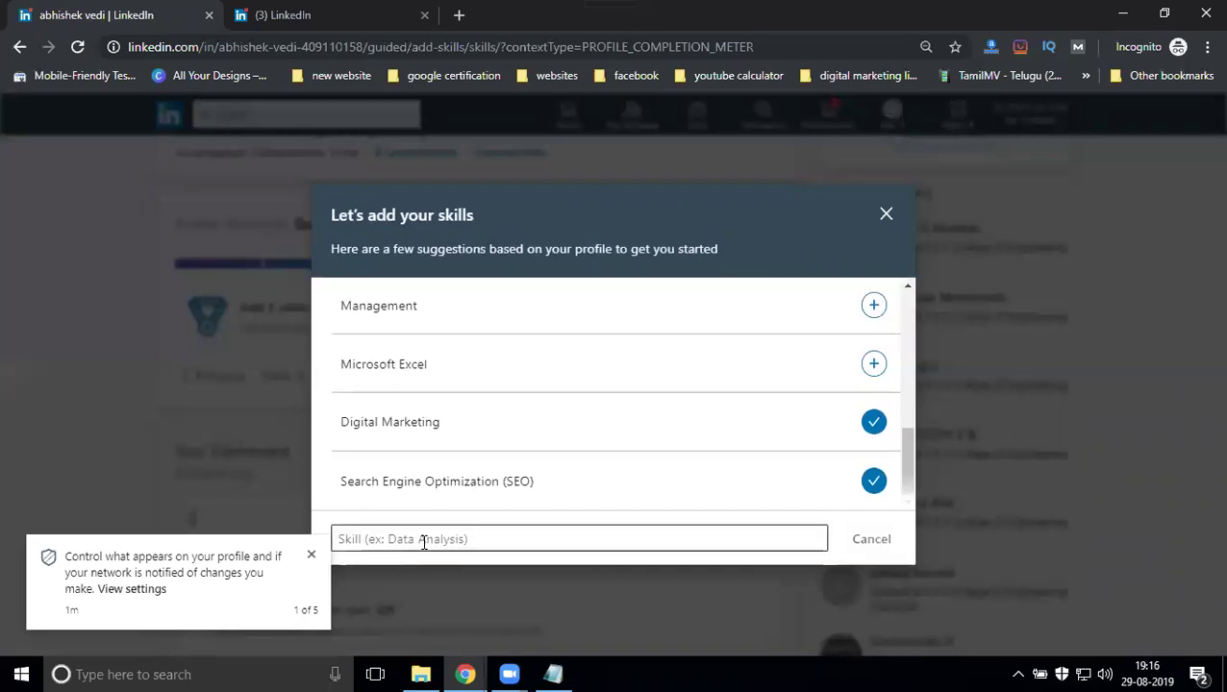
text(search)
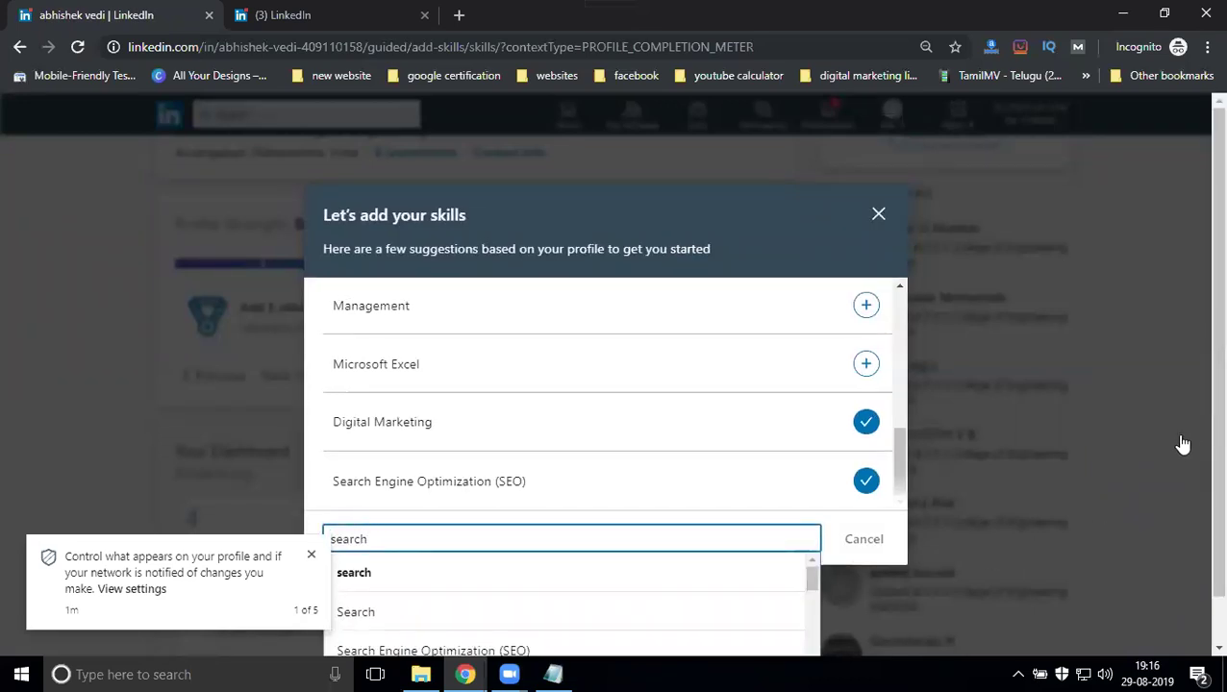
click(311, 554)
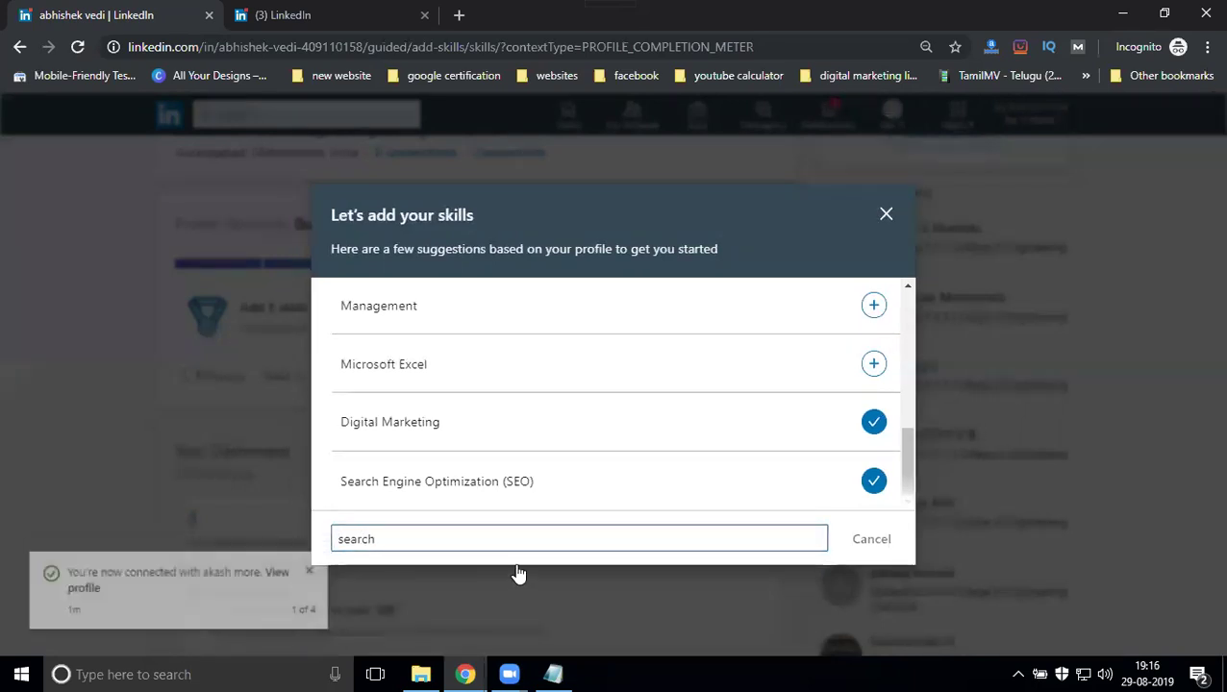
click(311, 575)
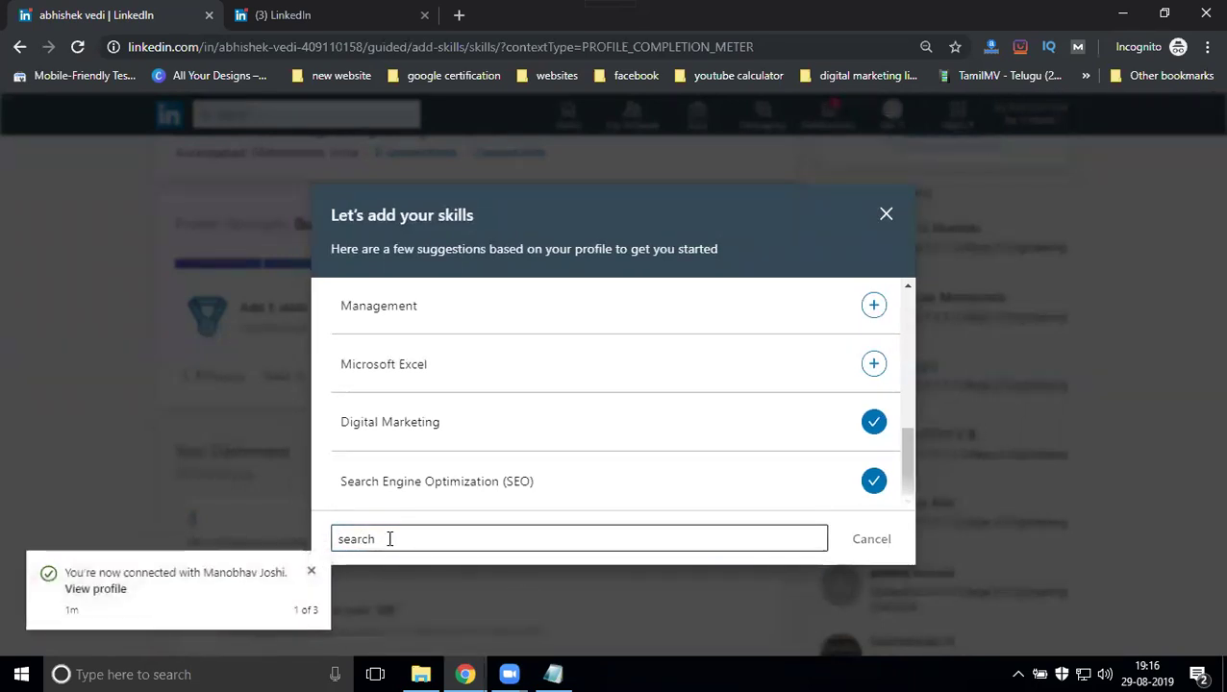
- Dismiss the connection notifications and add Search Engine Marketing (SEM)
click(388, 536)
click(313, 575)
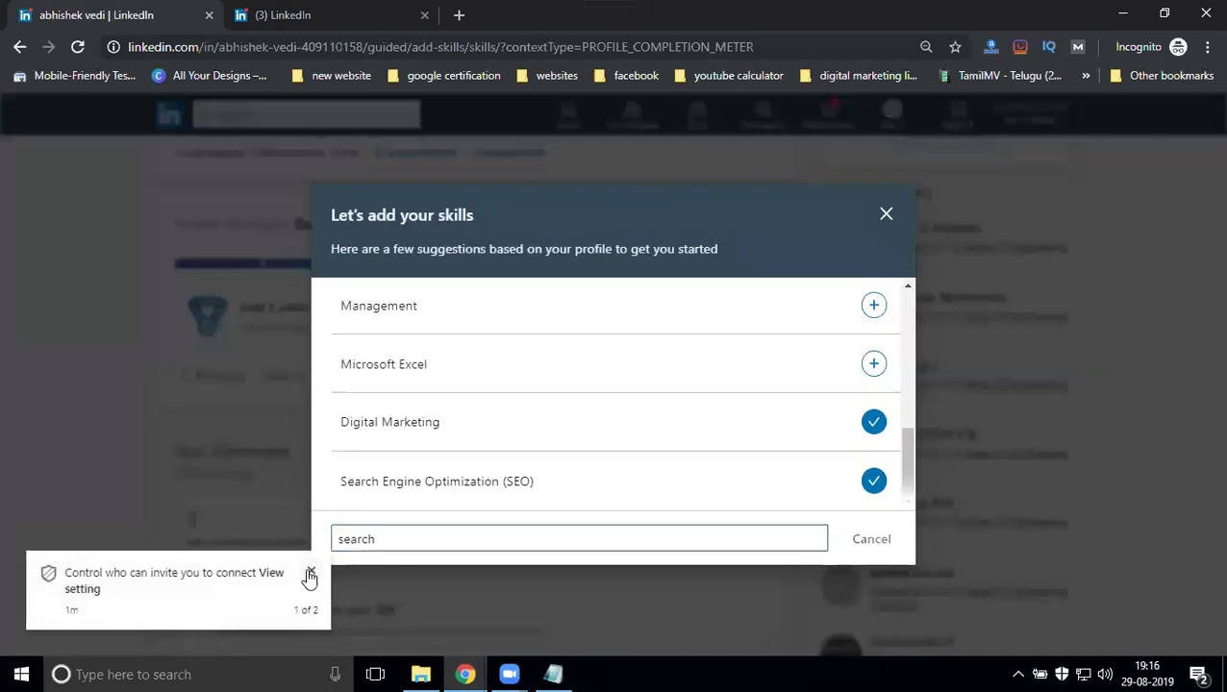
click(309, 577)
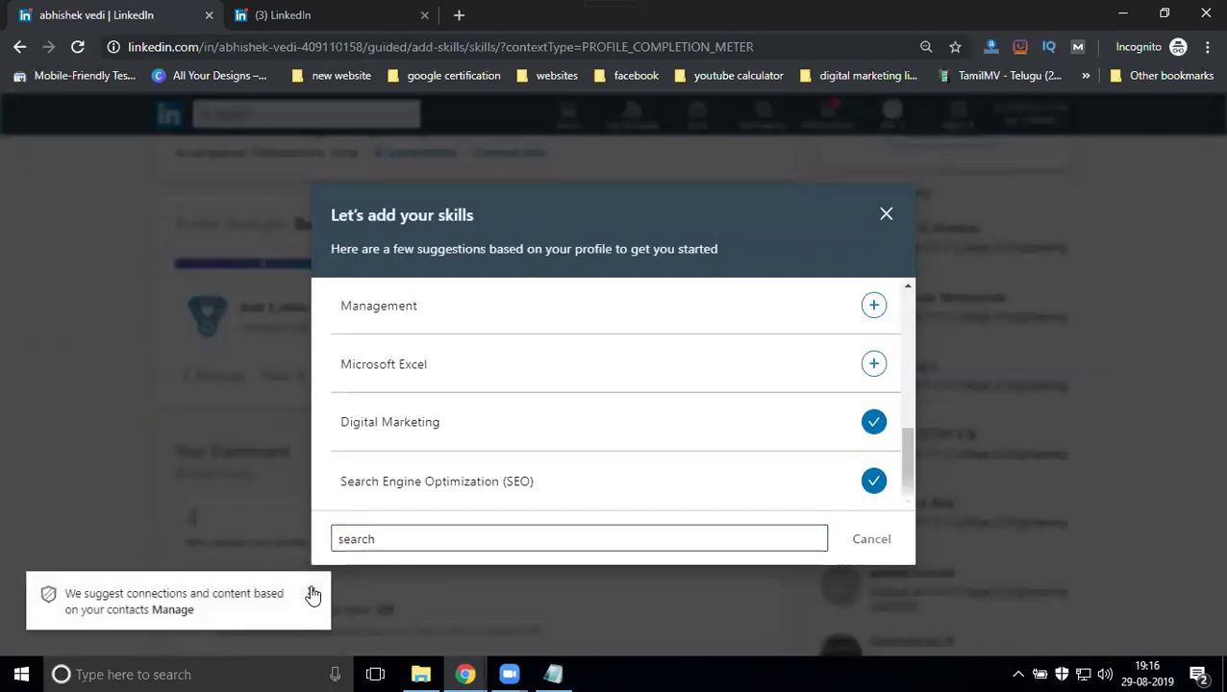
click(311, 591)
click(419, 540)
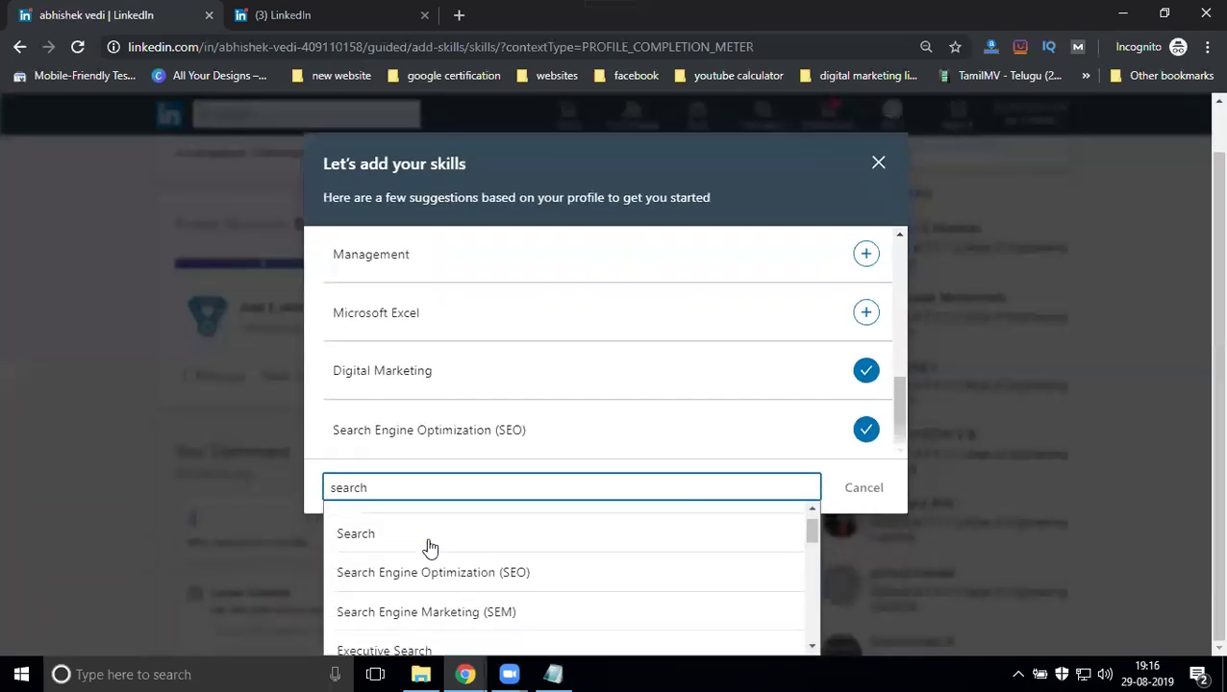
scroll(433, 553, down, 1)
click(437, 560)
- Add Video Marketing and Social Media Marketing, then save all chosen skills to the profile
click(435, 540)
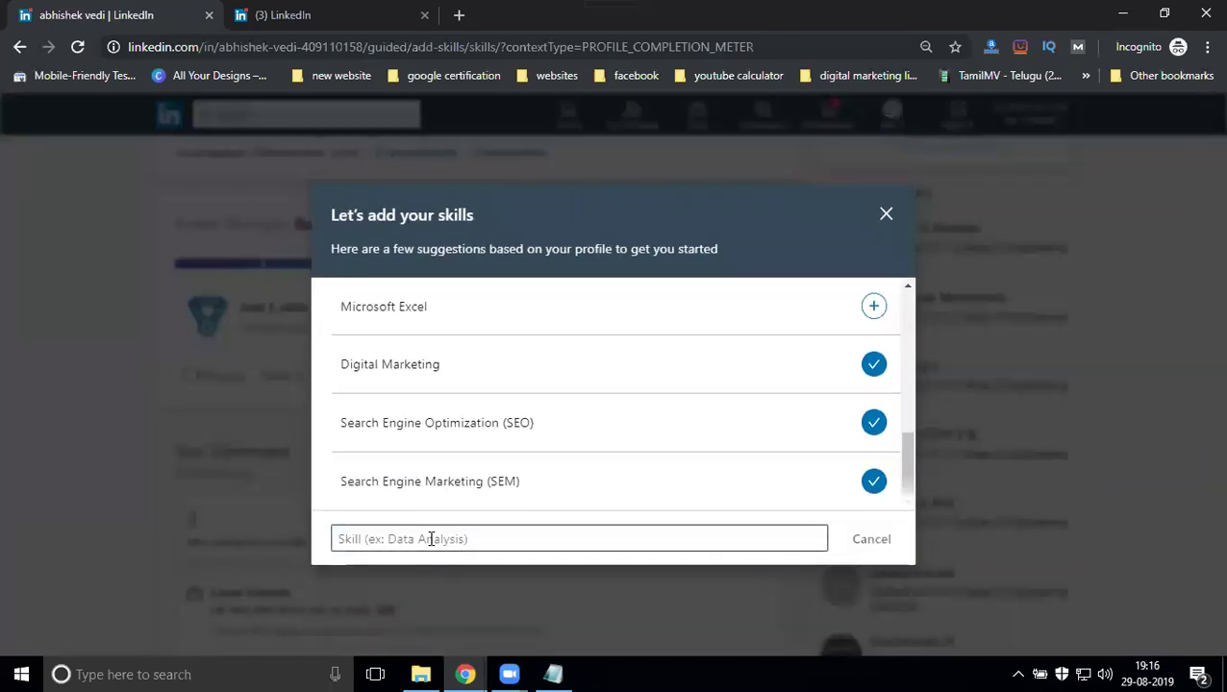
text(video marketing)
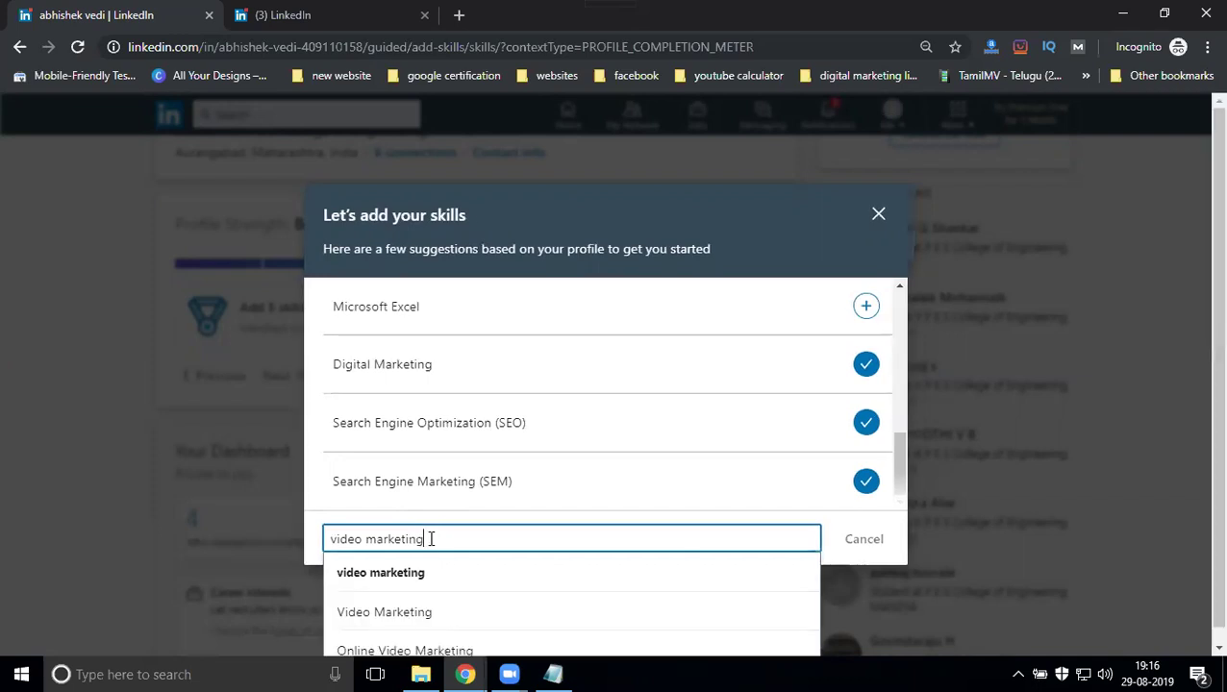
click(403, 613)
click(424, 540)
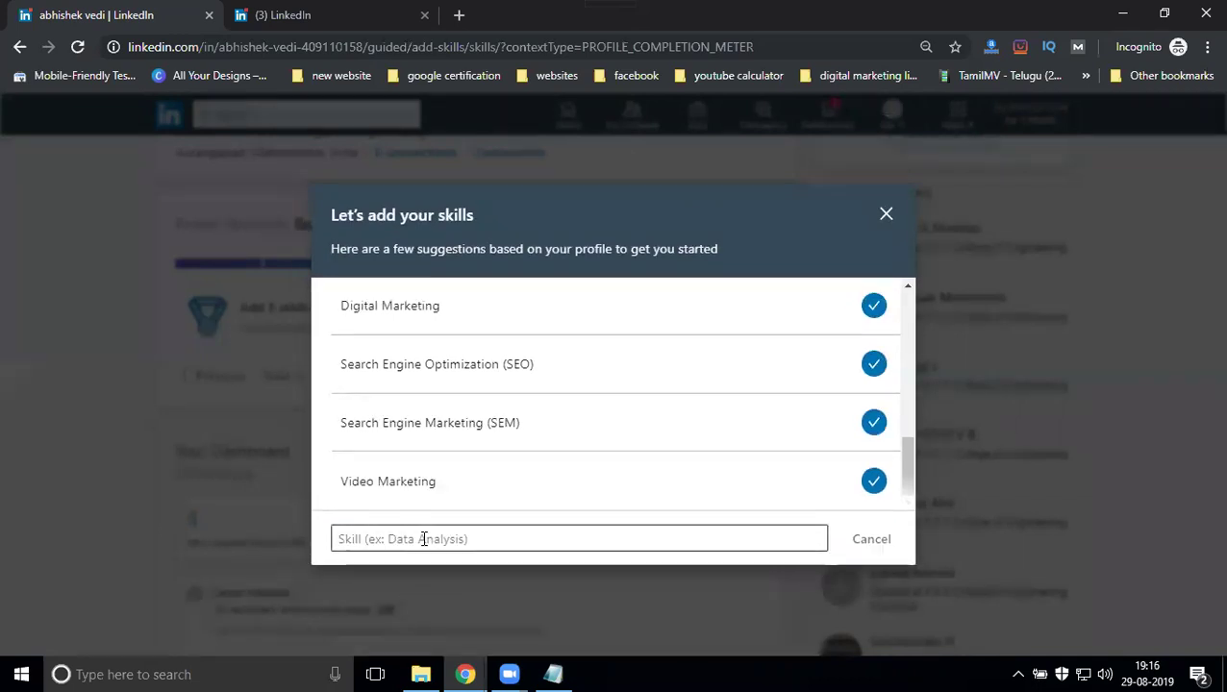
text(social)
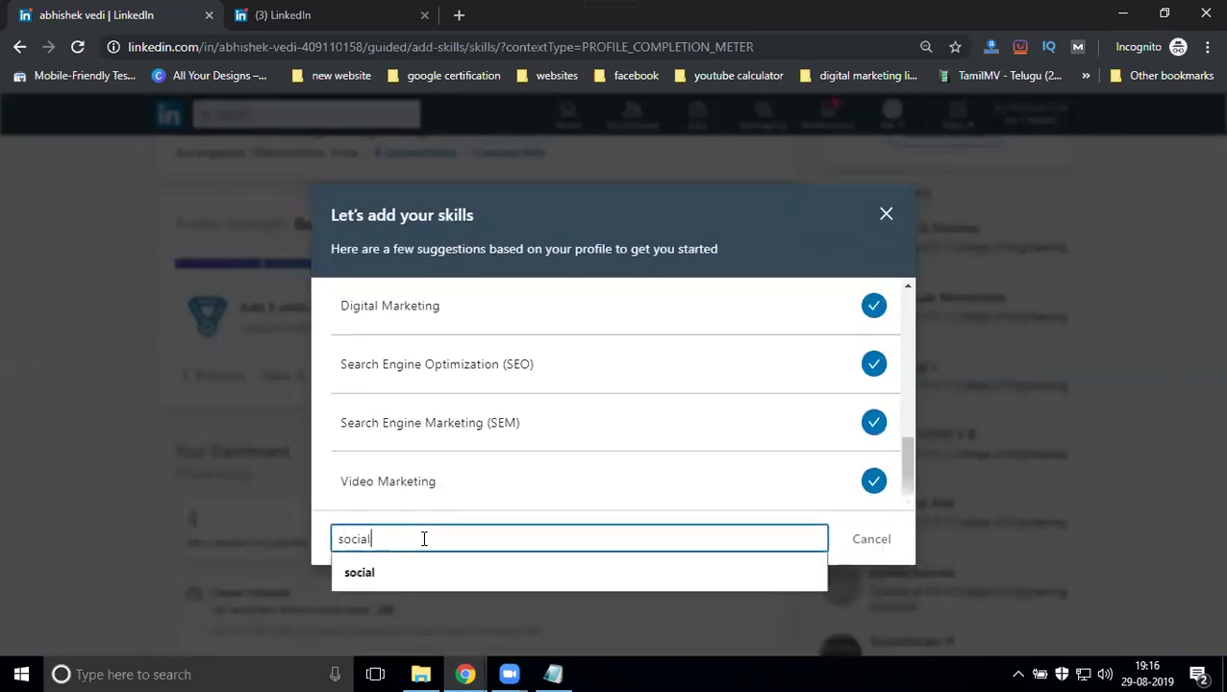
text( media)
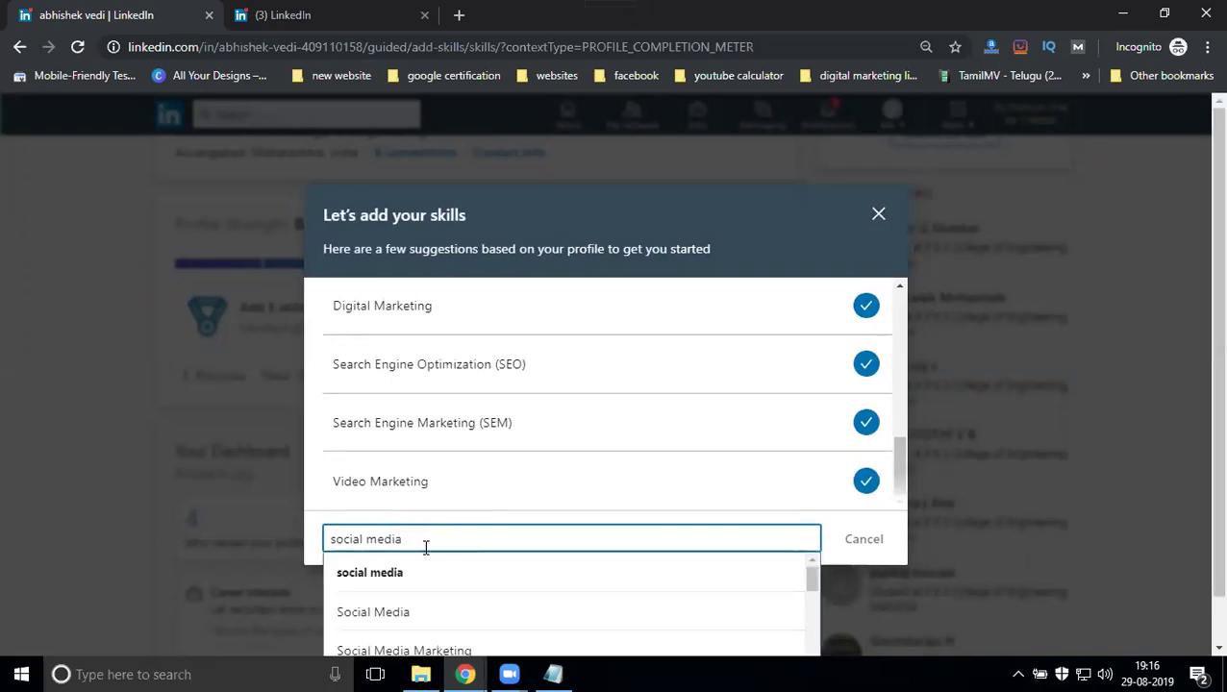
scroll(440, 601, down, 1)
click(446, 567)
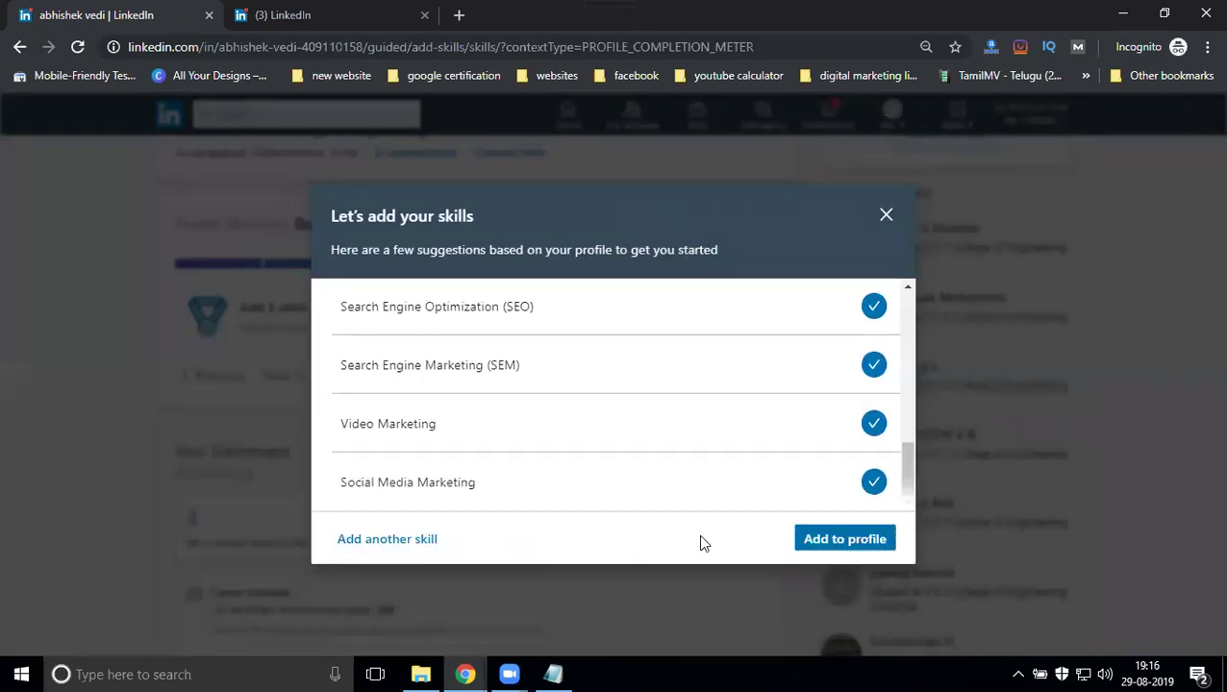
click(832, 542)
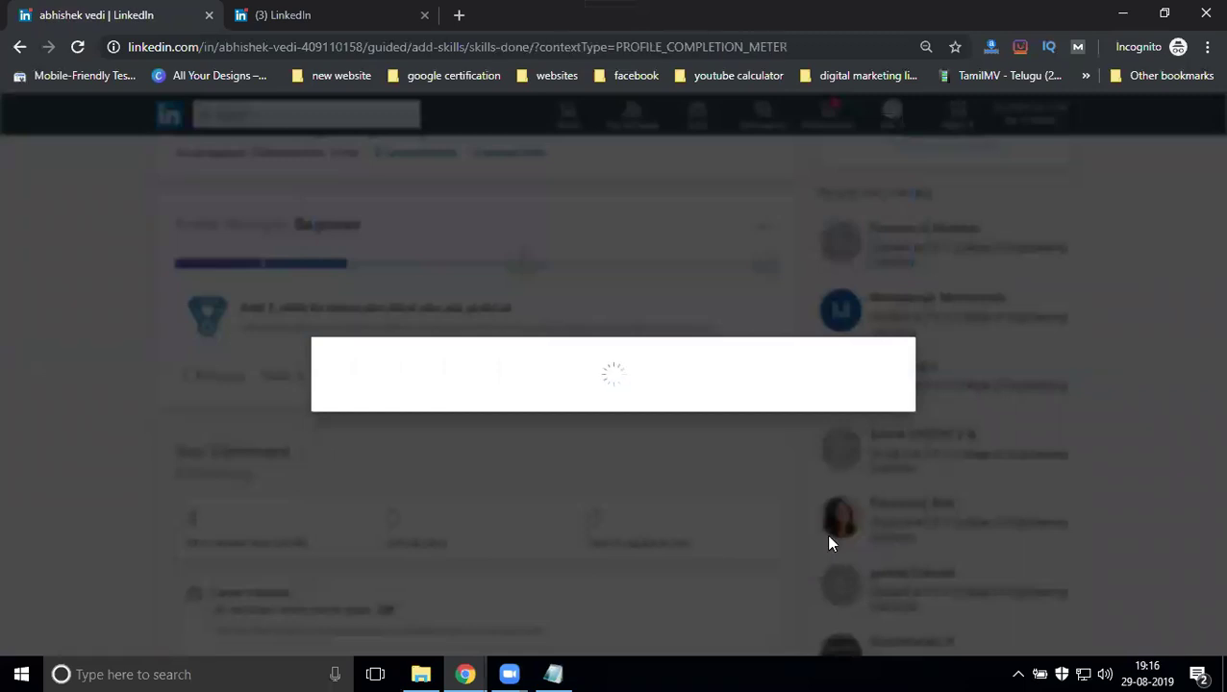
click(869, 537)
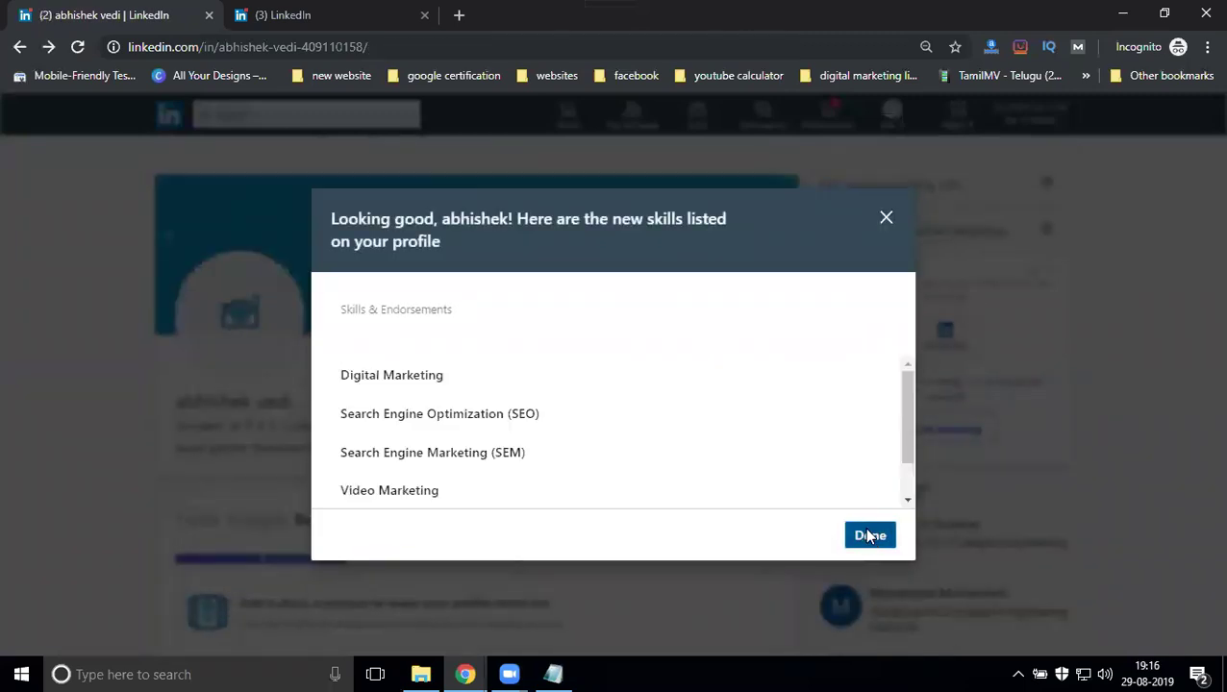
scroll(769, 444, down, 4)
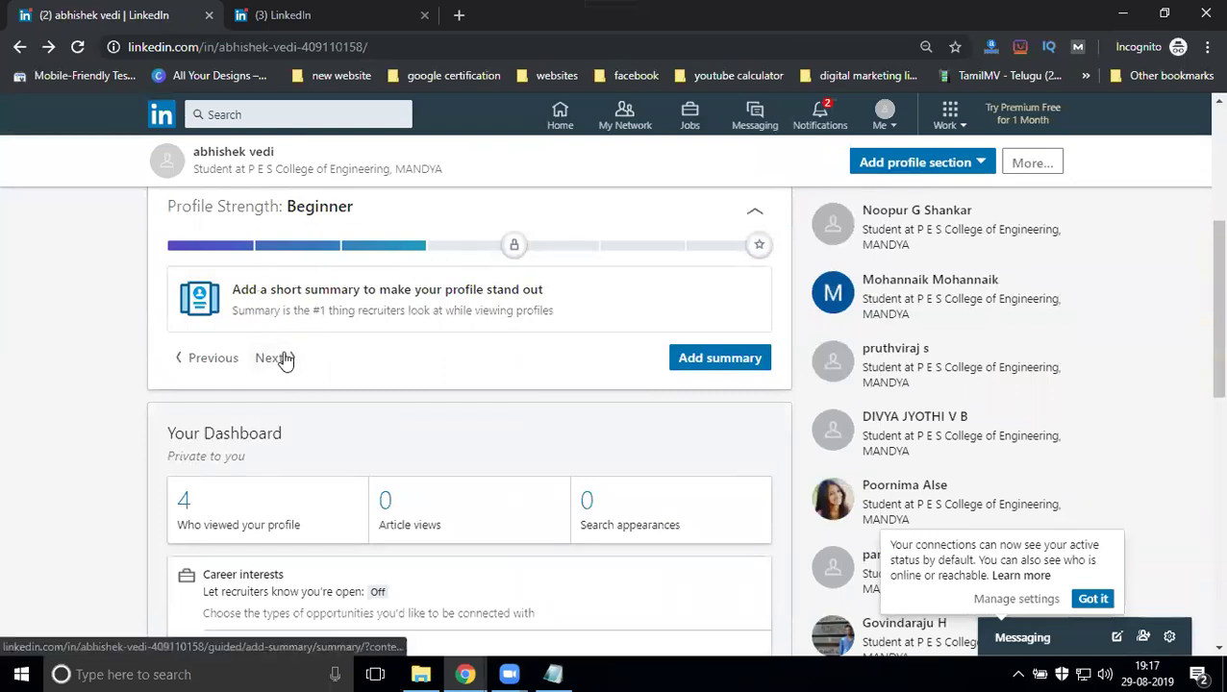
- Save 'Digital Marketing Analyst' as the profile summary and dismiss the Intermediate strength message
click(691, 363)
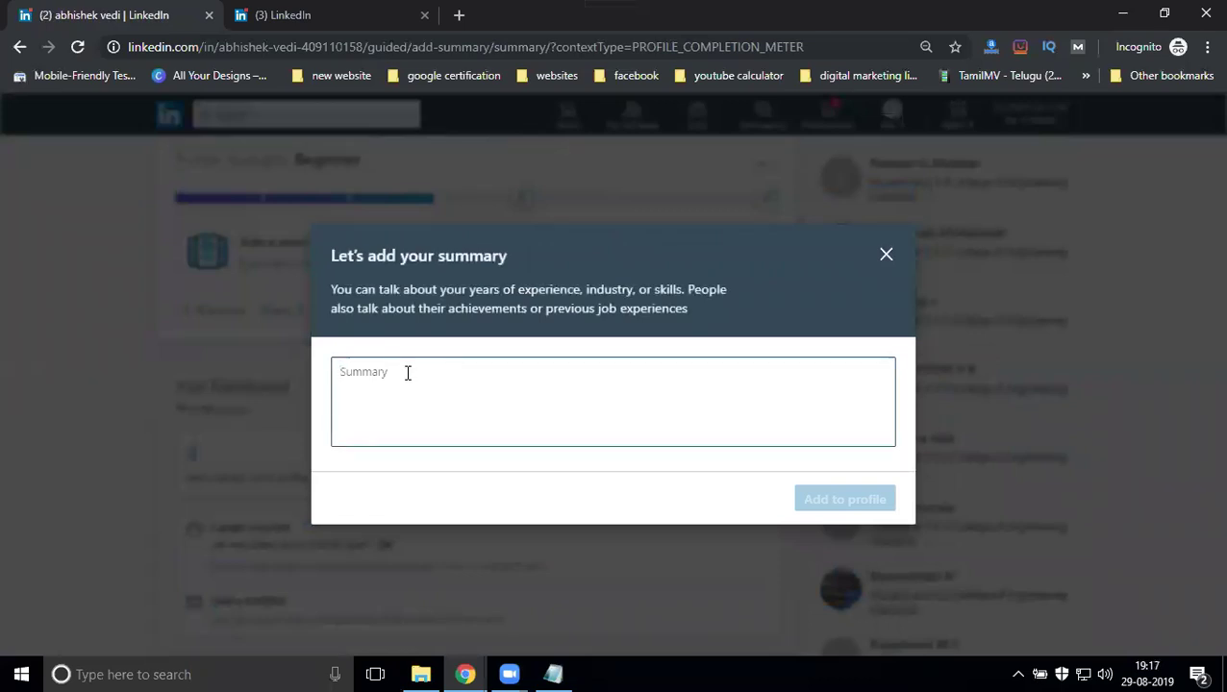
text(Digital Marketing Analyst)
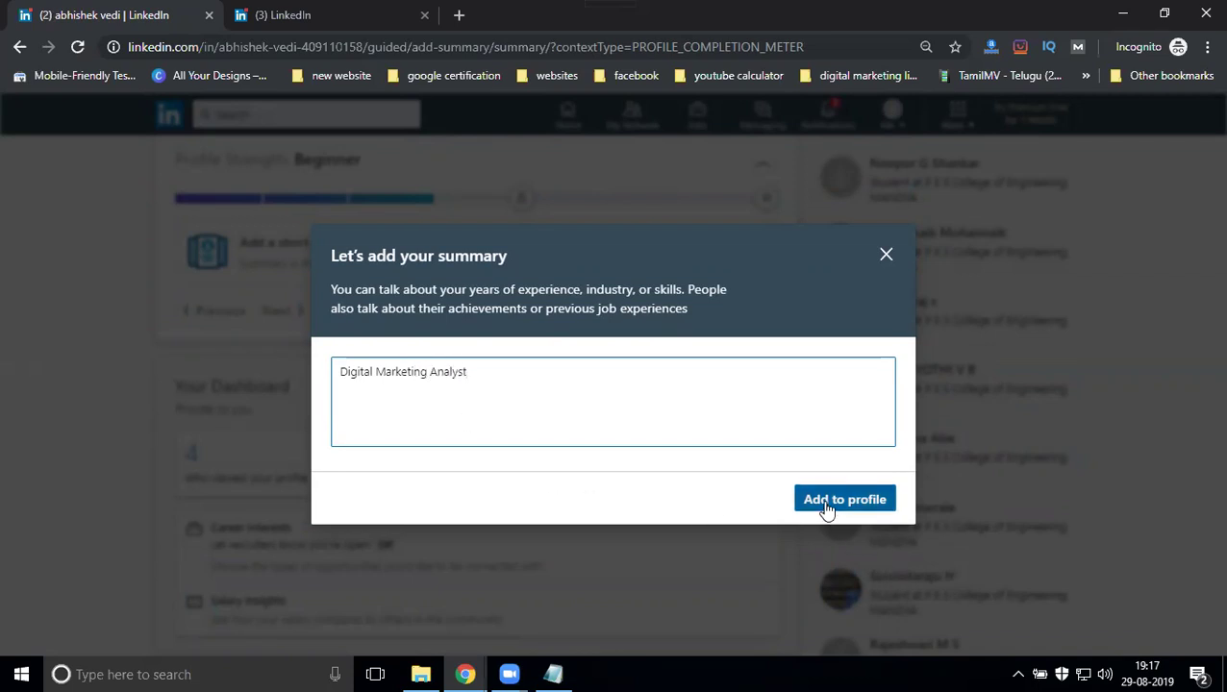
click(825, 502)
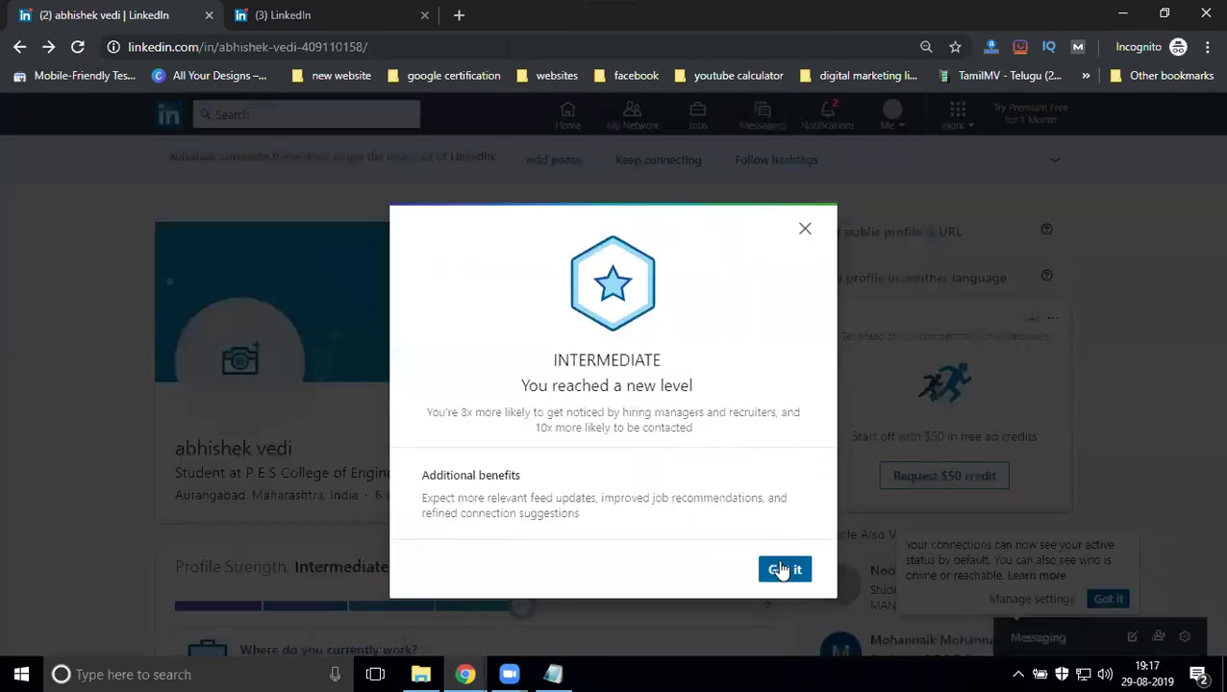
click(782, 570)
scroll(577, 432, down, 2)
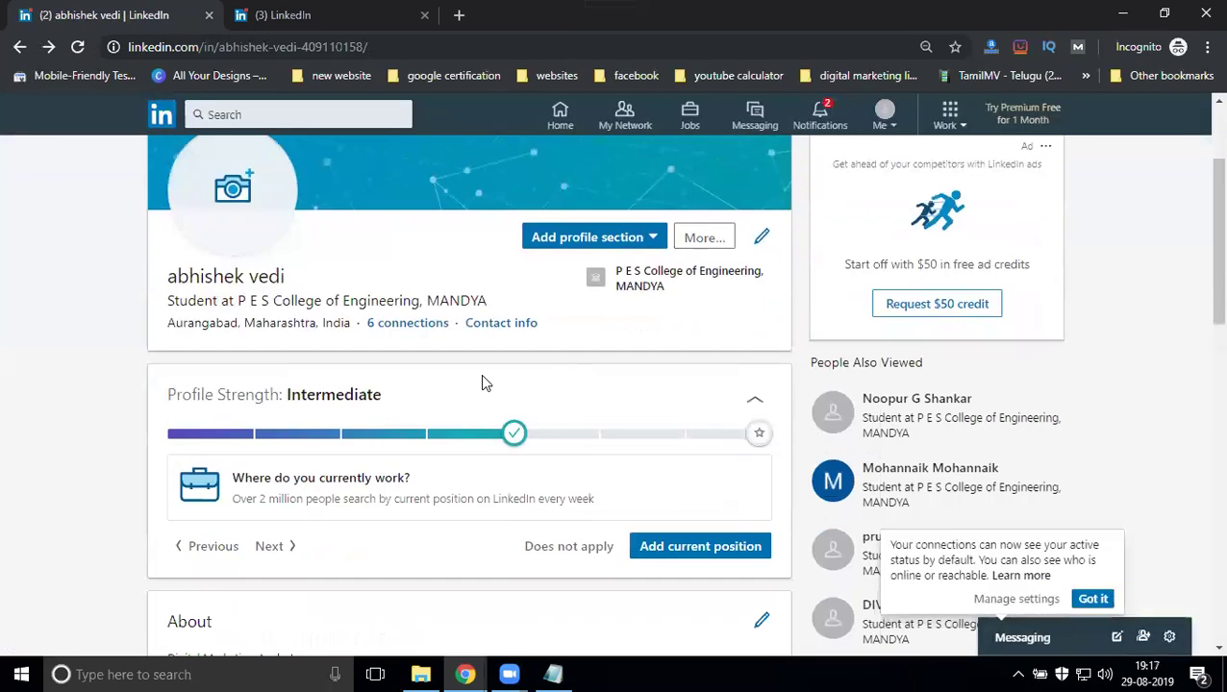
scroll(404, 337, down, 1)
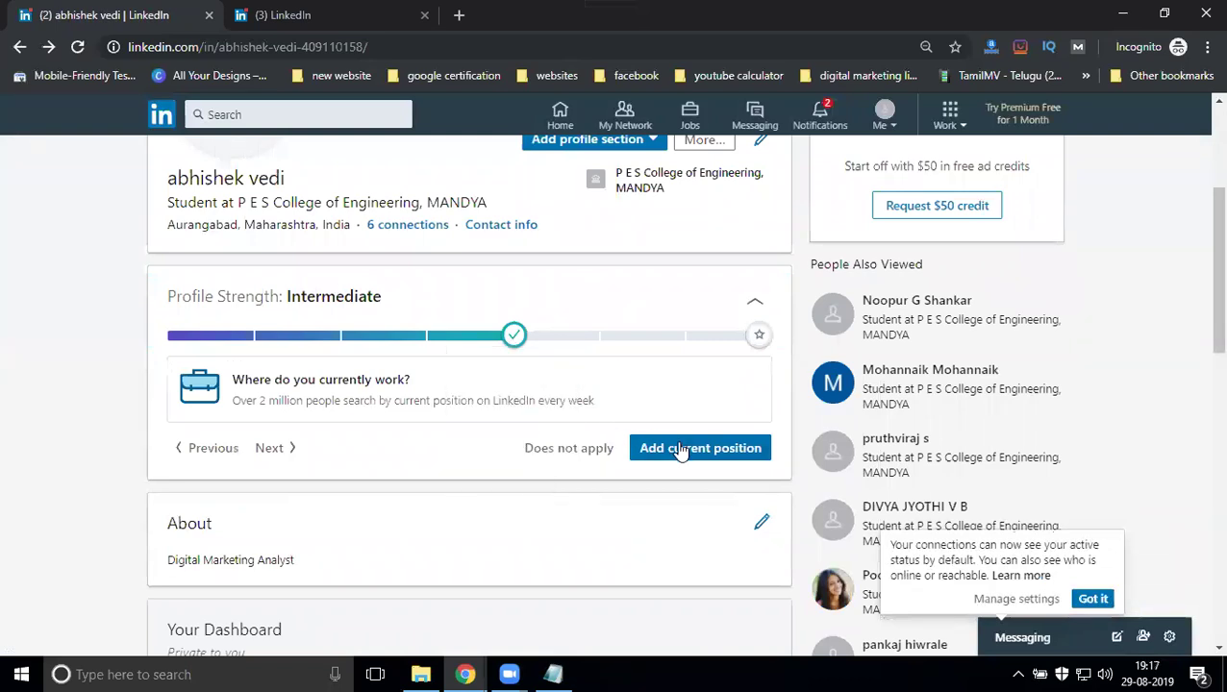
- Skip to the industry suggestion and save Marketing & Advertising as the industry
click(580, 451)
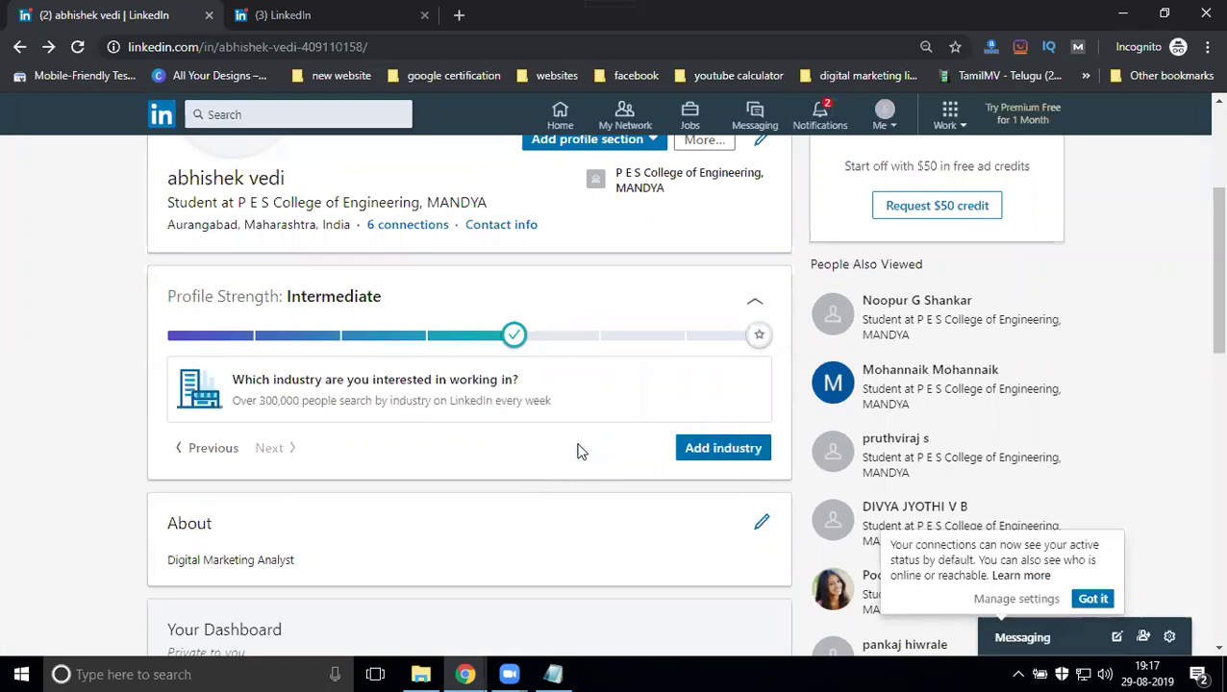
click(719, 453)
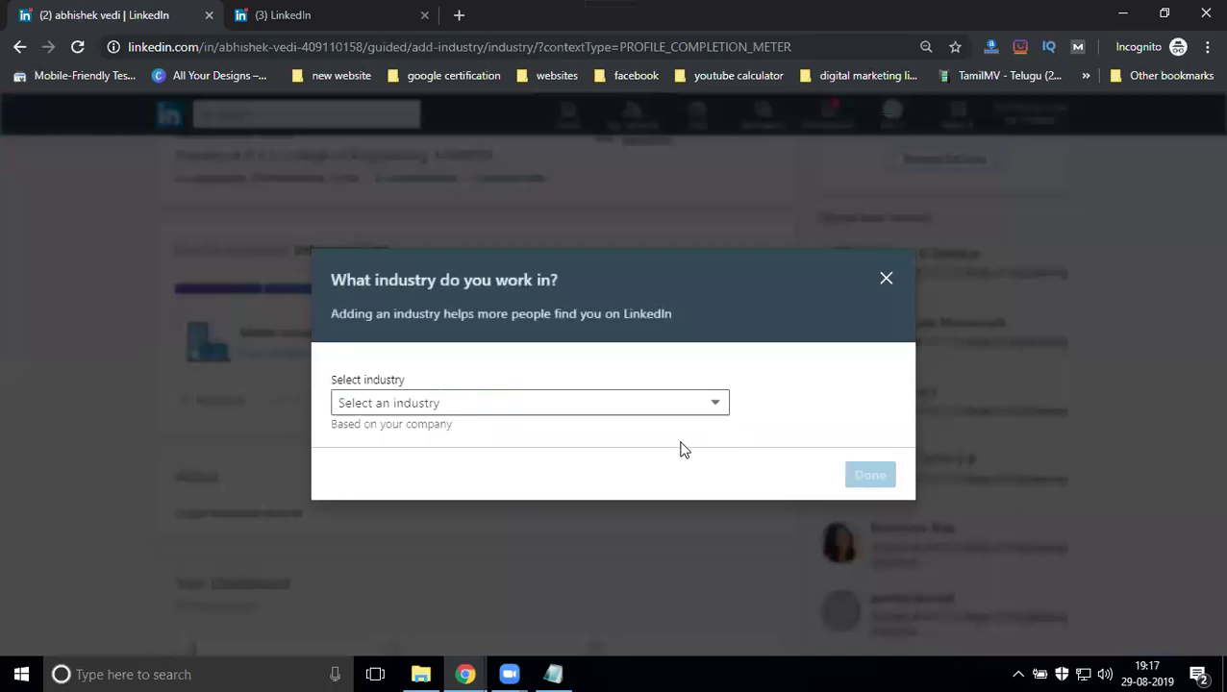
click(479, 412)
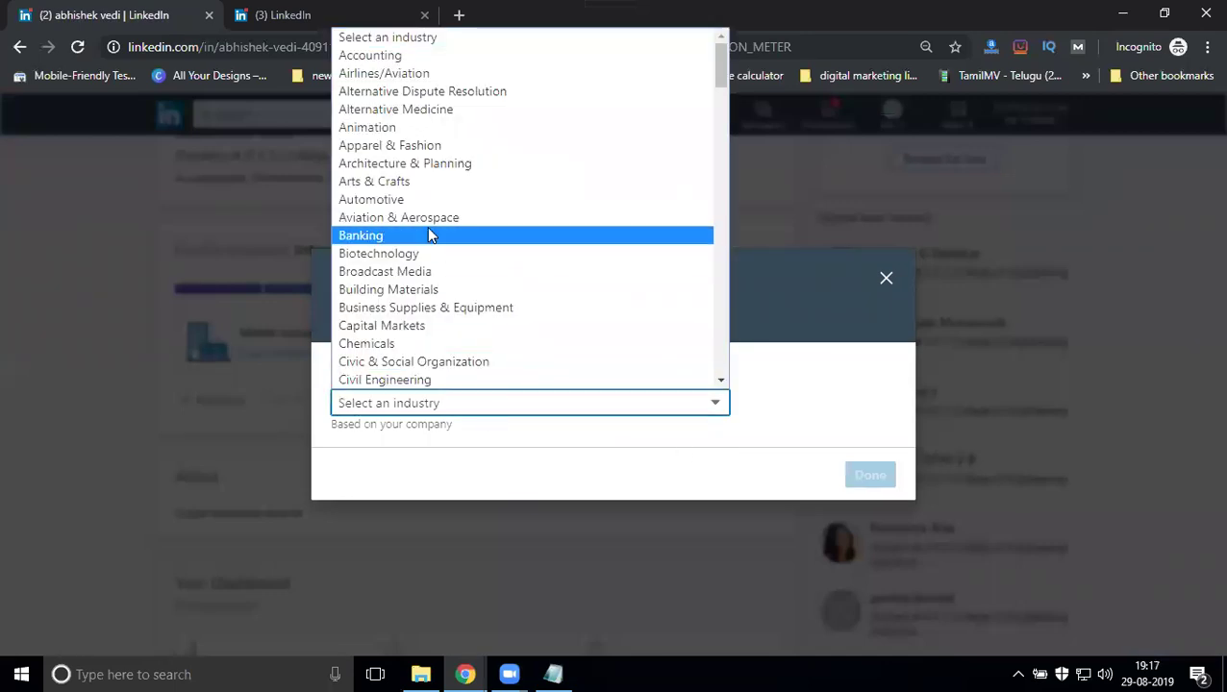
key(s)
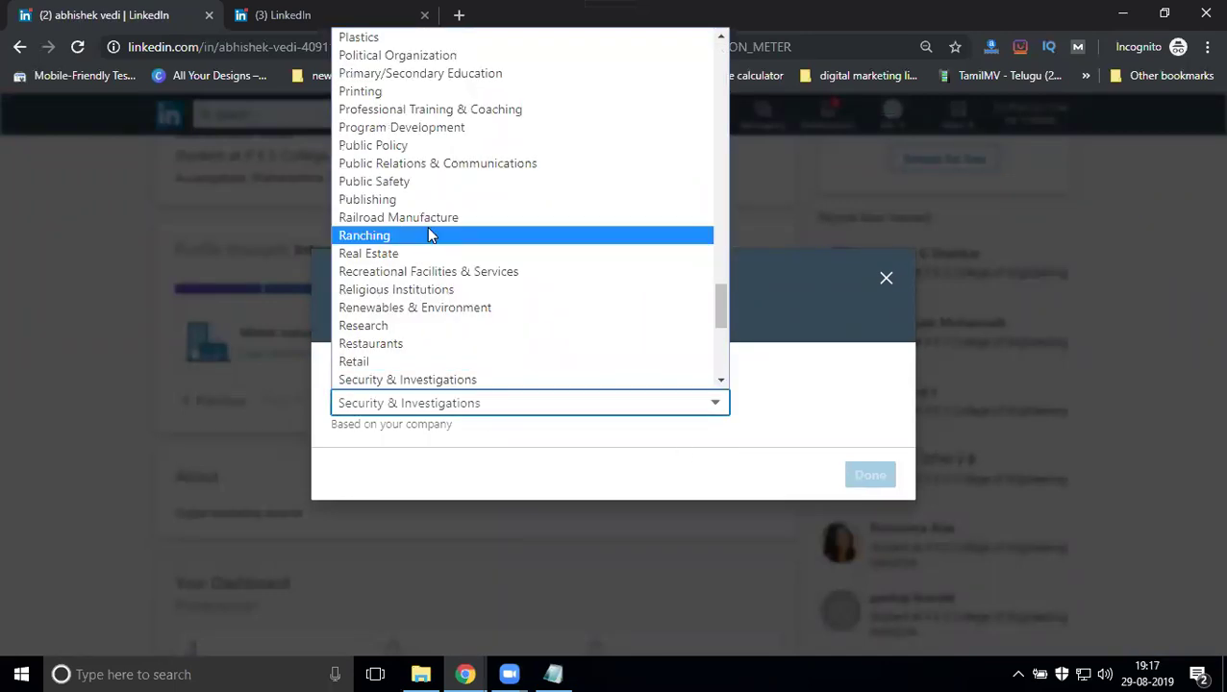
key(m)
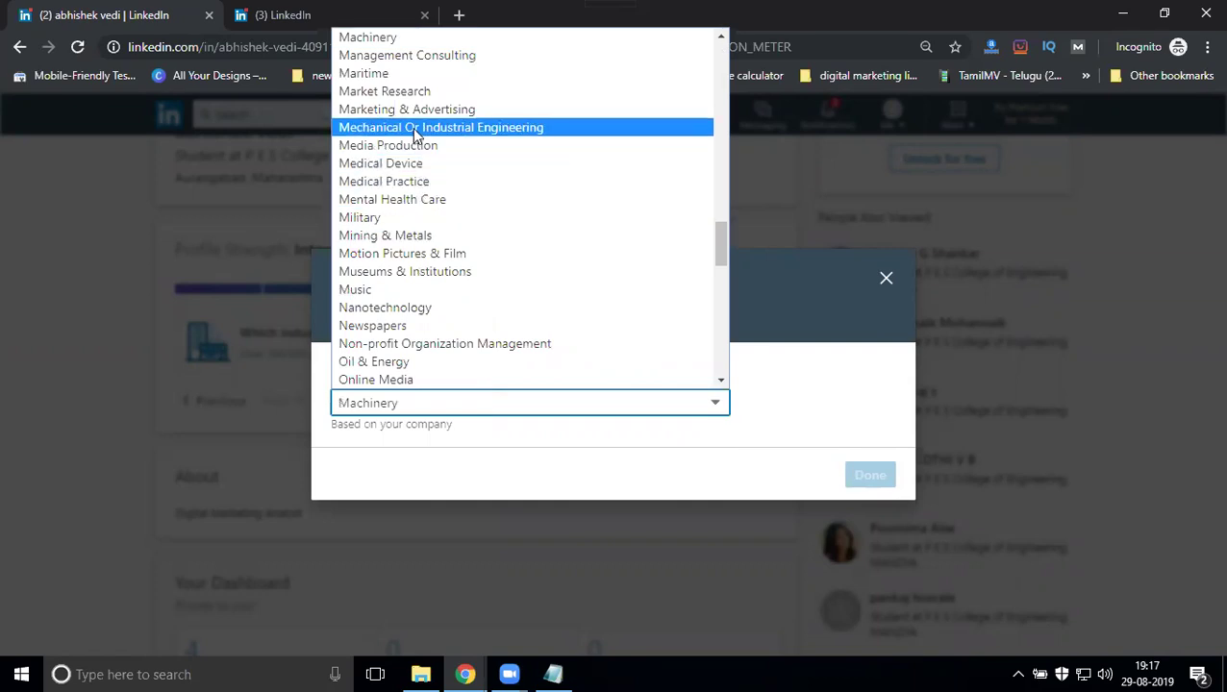
click(416, 120)
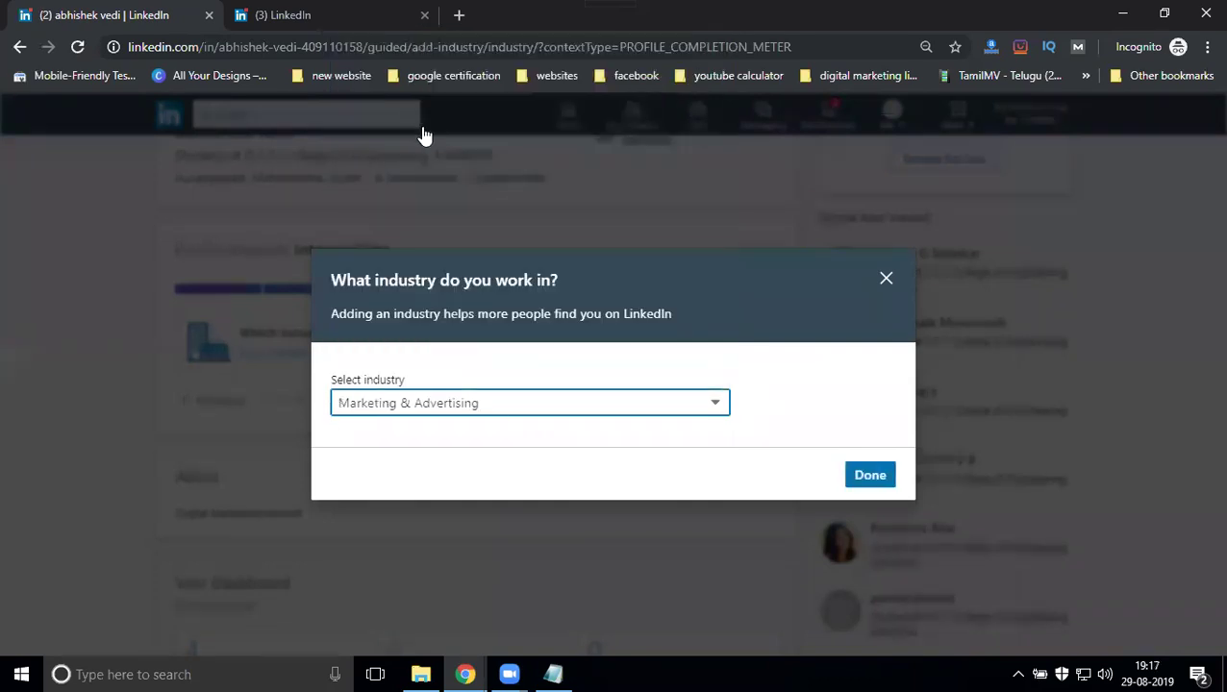
click(865, 486)
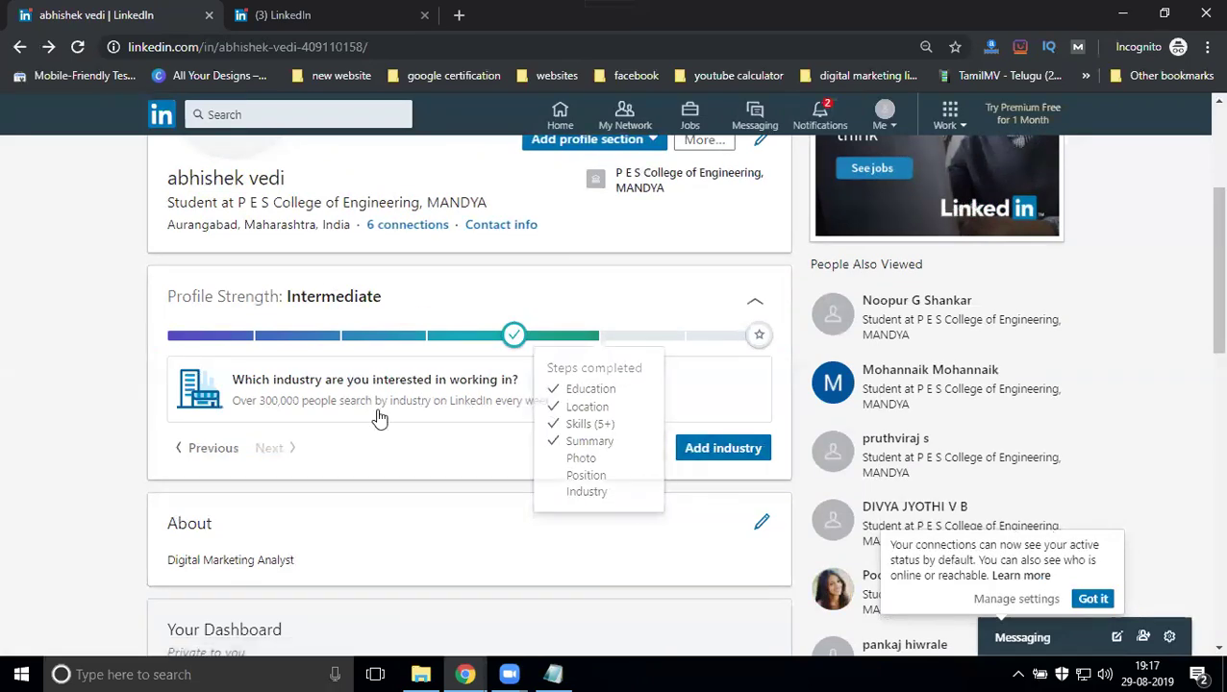
- Reopen the industry form and save Marketing & Advertising again
click(742, 450)
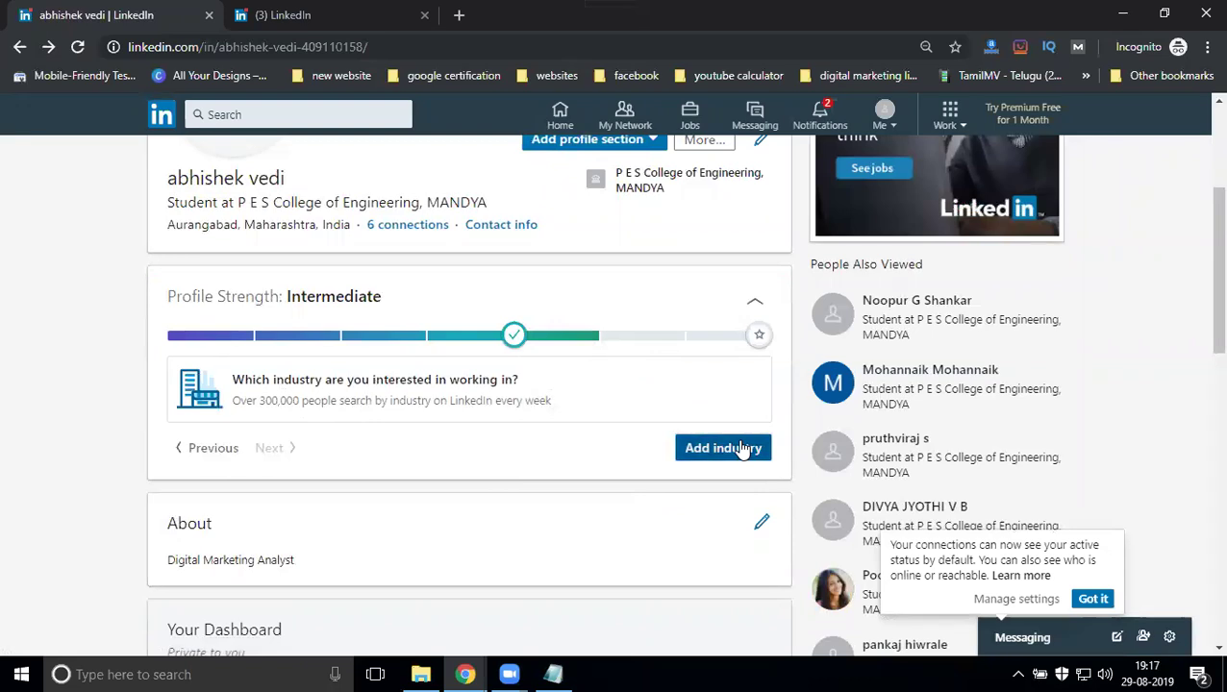
click(500, 413)
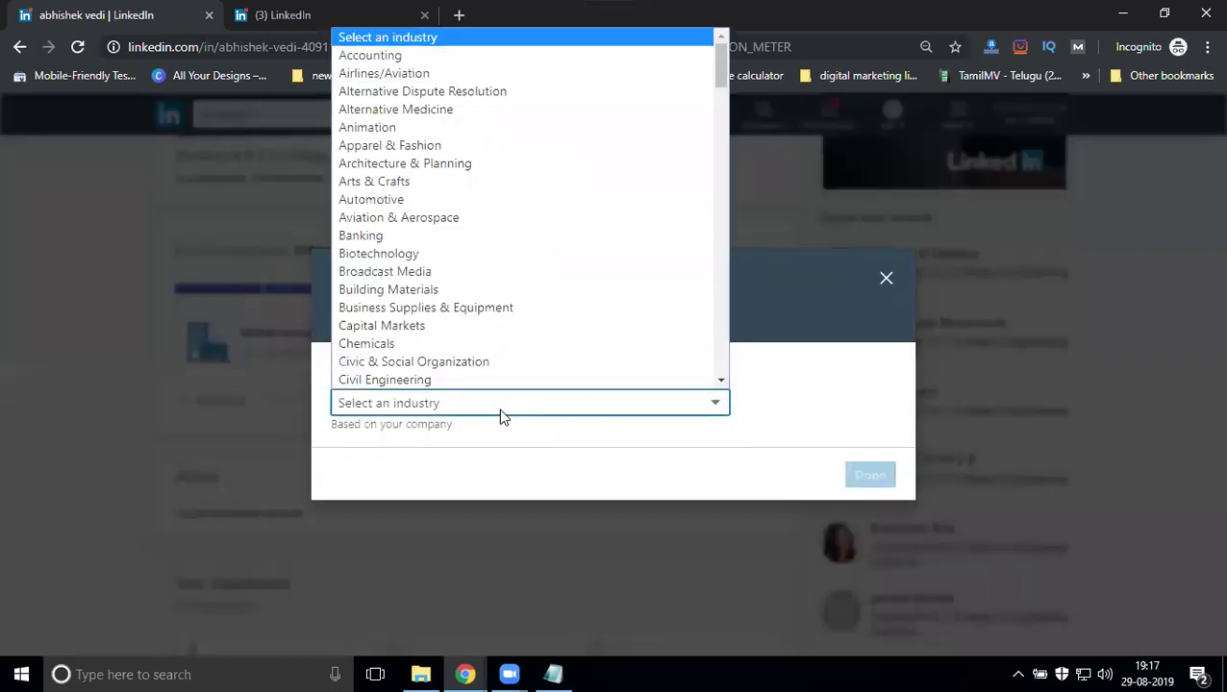
key(m)
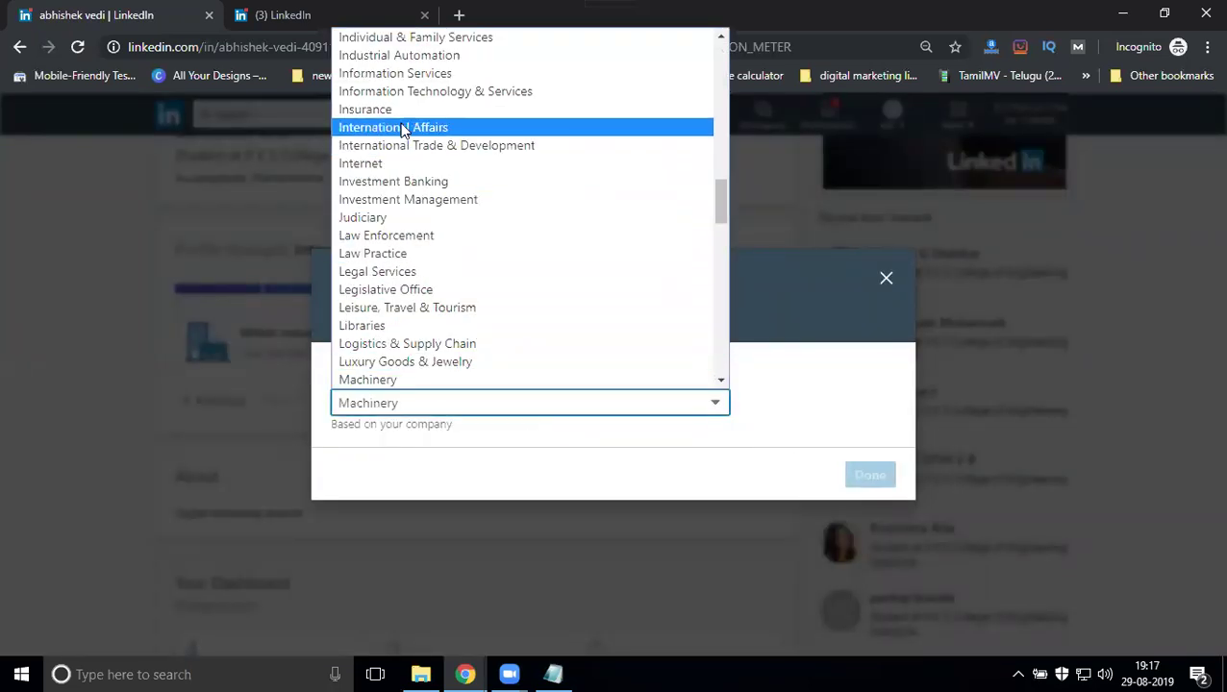
scroll(403, 130, up, 2)
scroll(403, 129, up, 2)
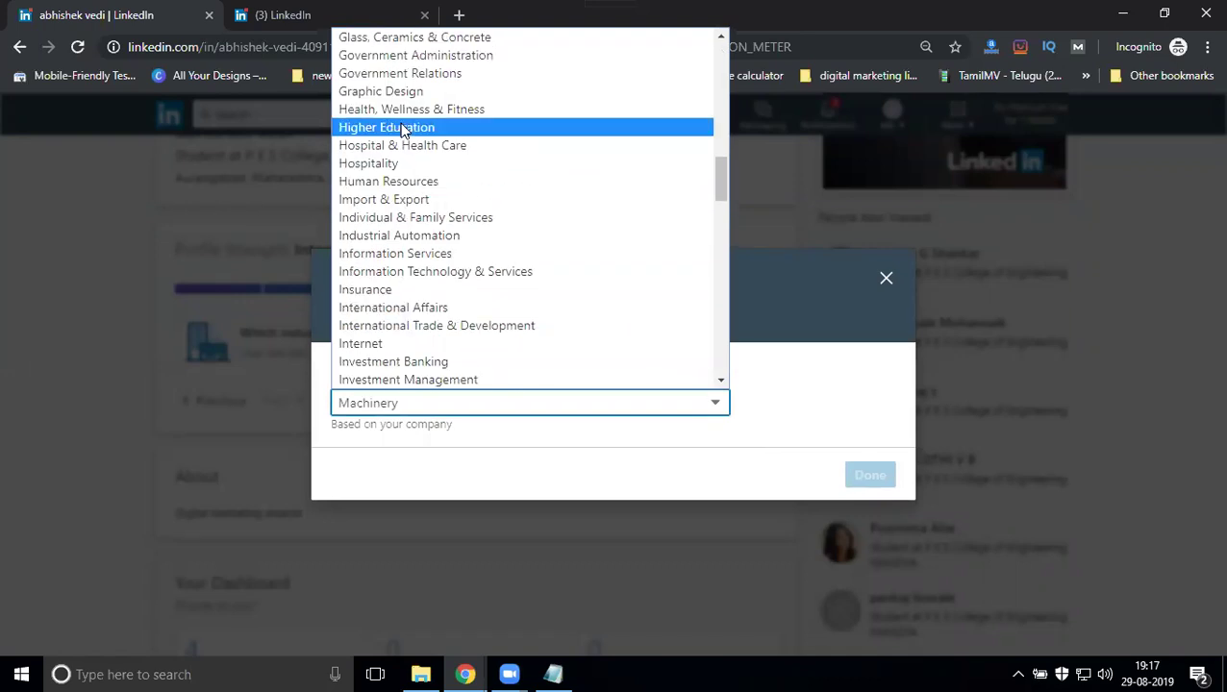
scroll(402, 130, down, 4)
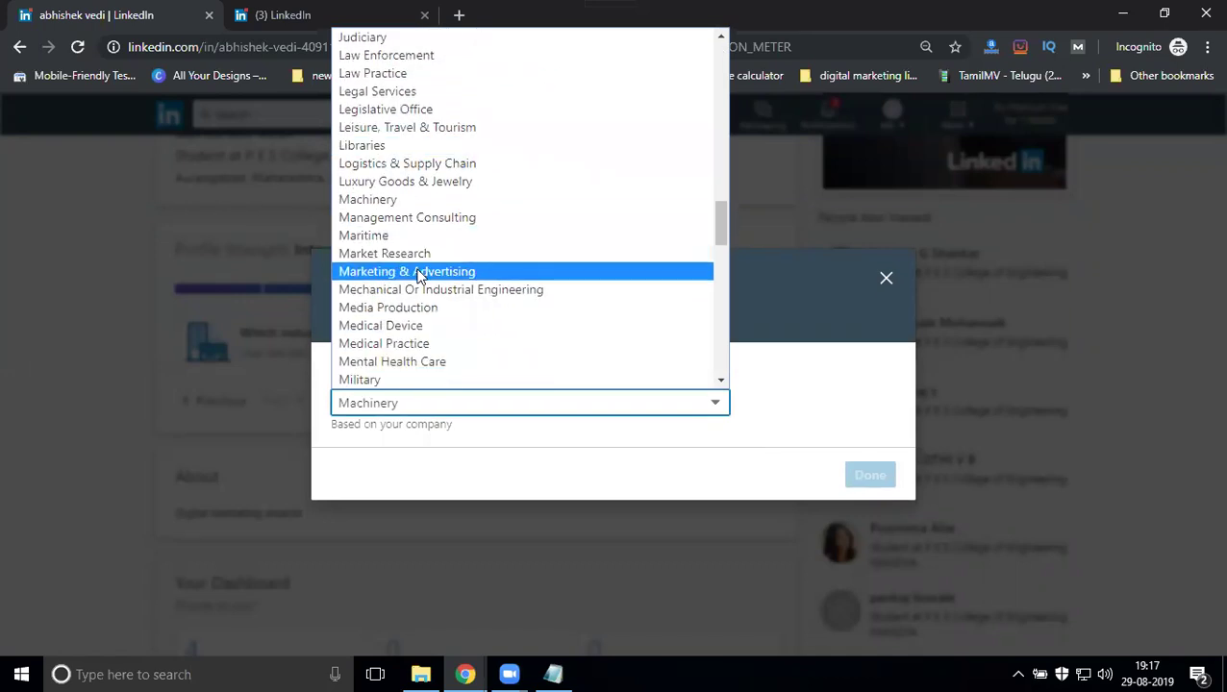
click(420, 276)
click(870, 480)
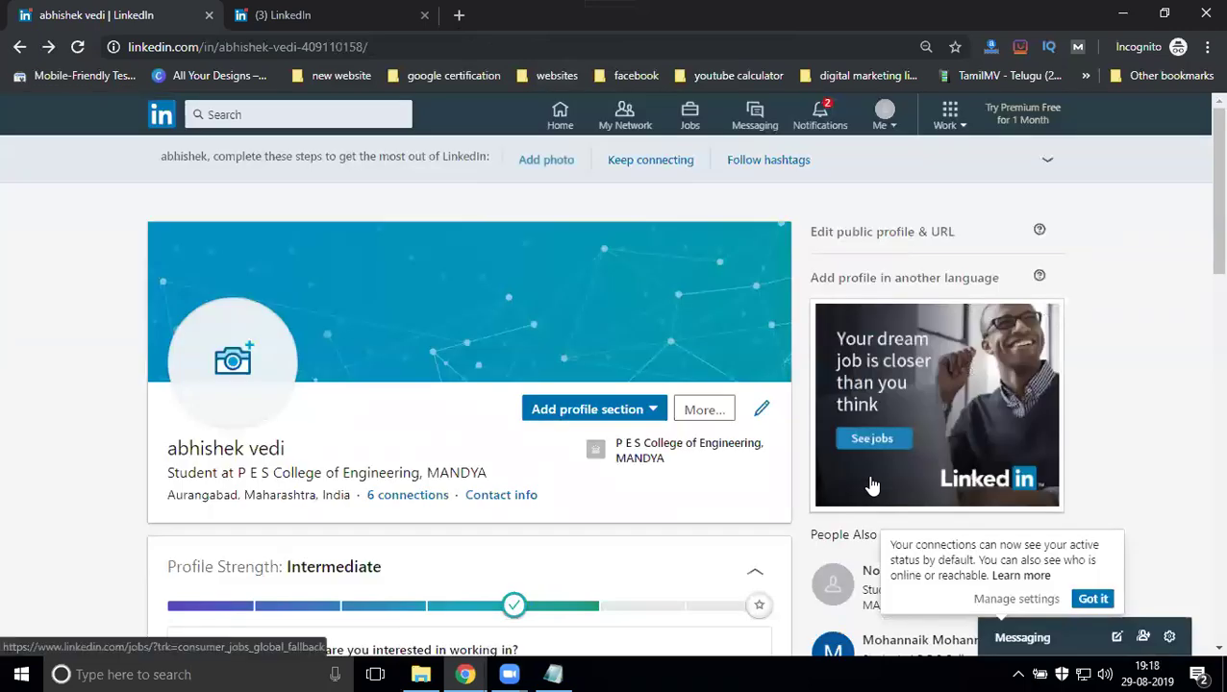
scroll(660, 395, down, 3)
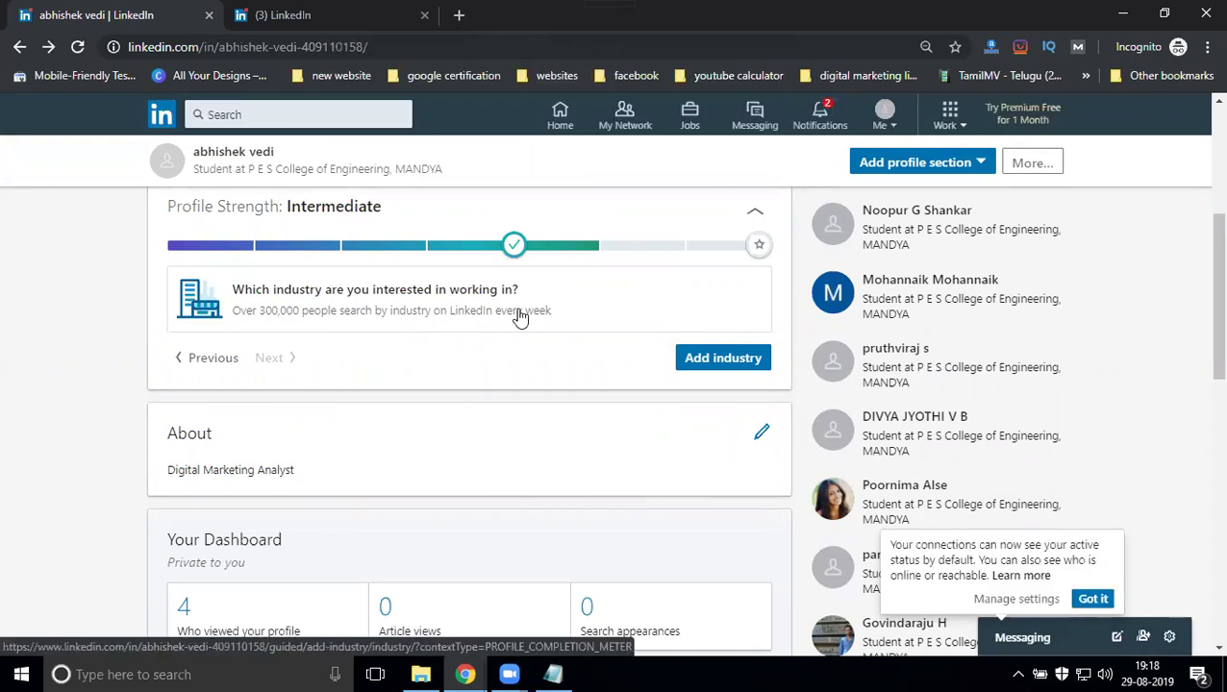
- Start adding a current position and search companies for 'marketi'
click(215, 358)
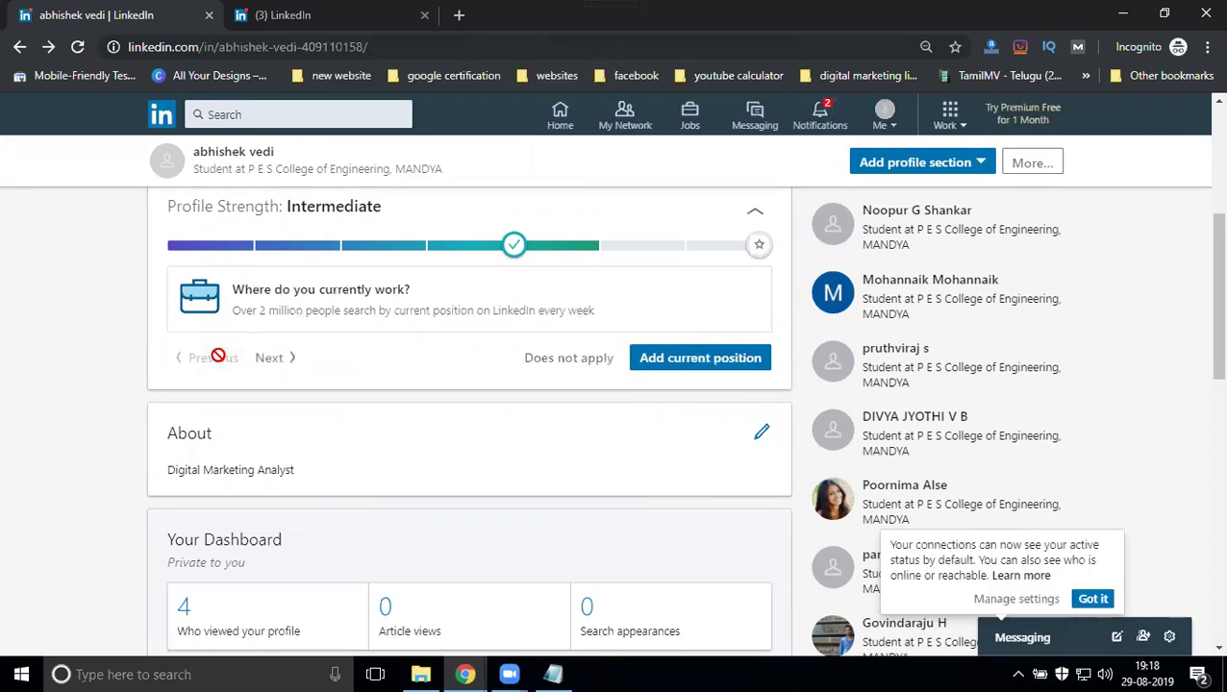
click(663, 363)
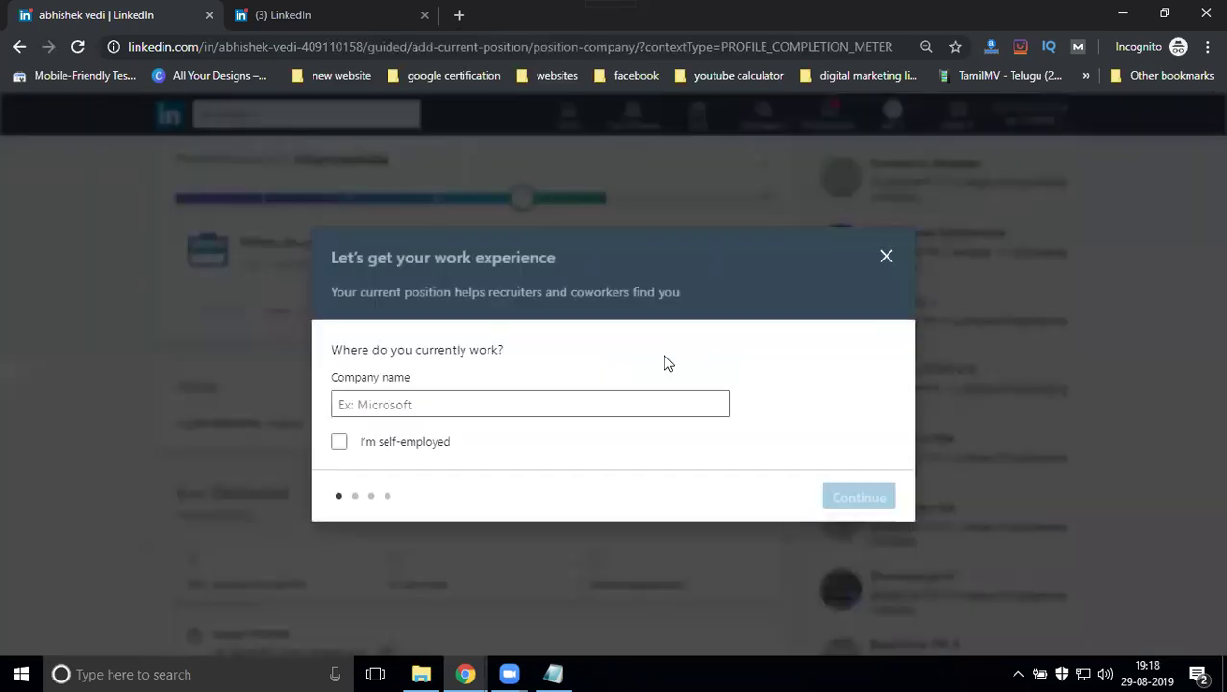
click(412, 404)
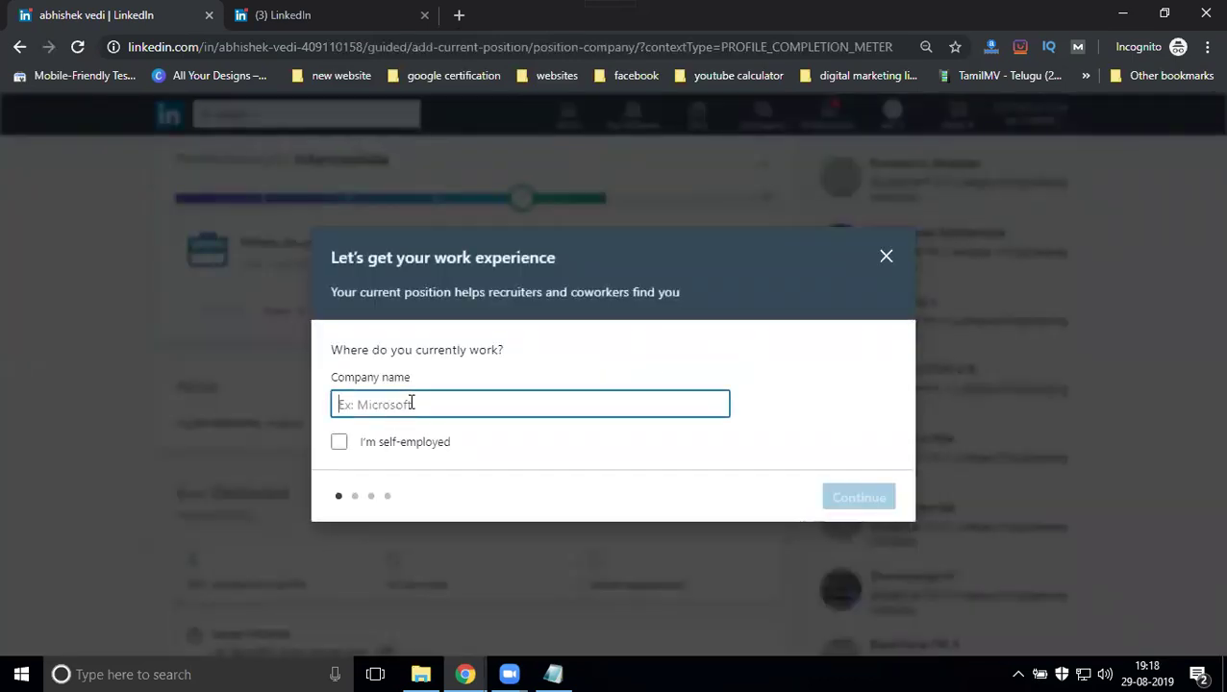
text(marketing)
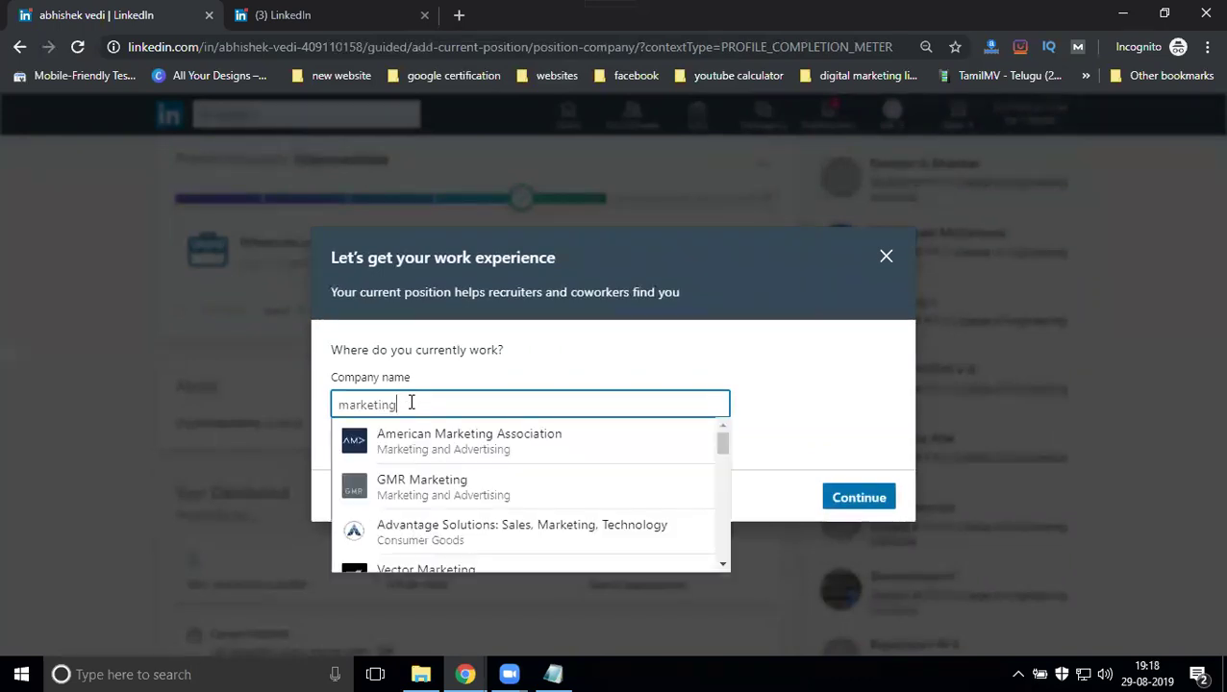
scroll(423, 466, down, 1)
scroll(423, 465, down, 1)
scroll(423, 467, down, 2)
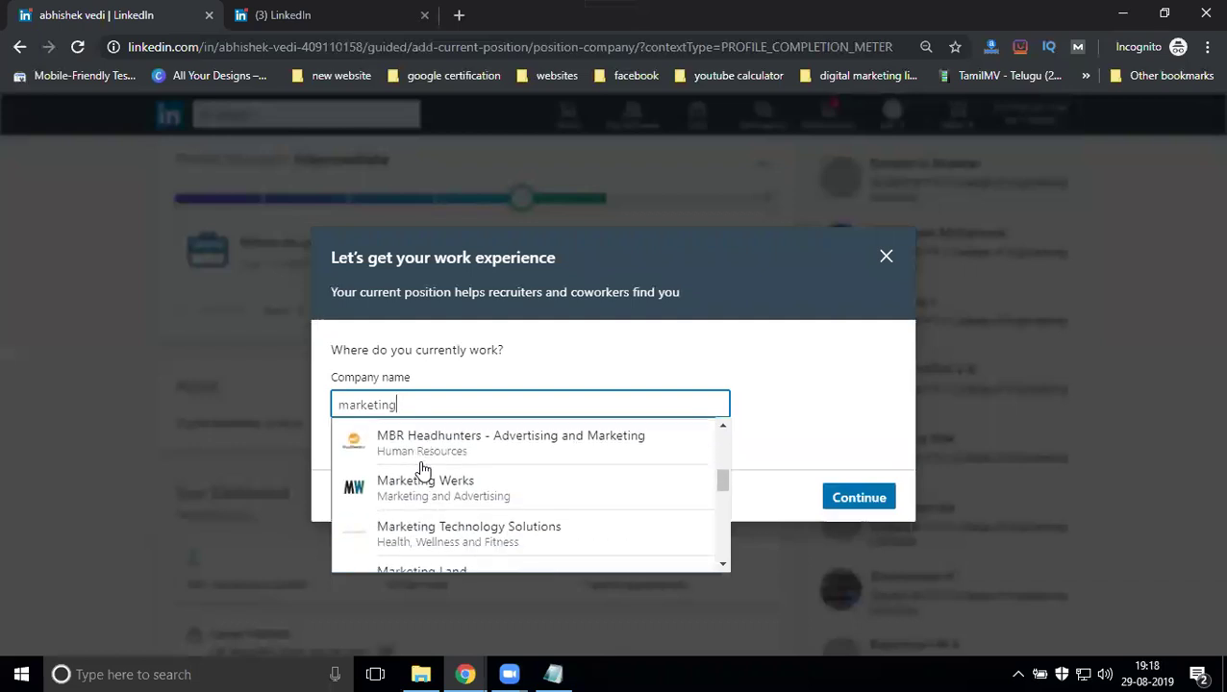
scroll(423, 476, down, 2)
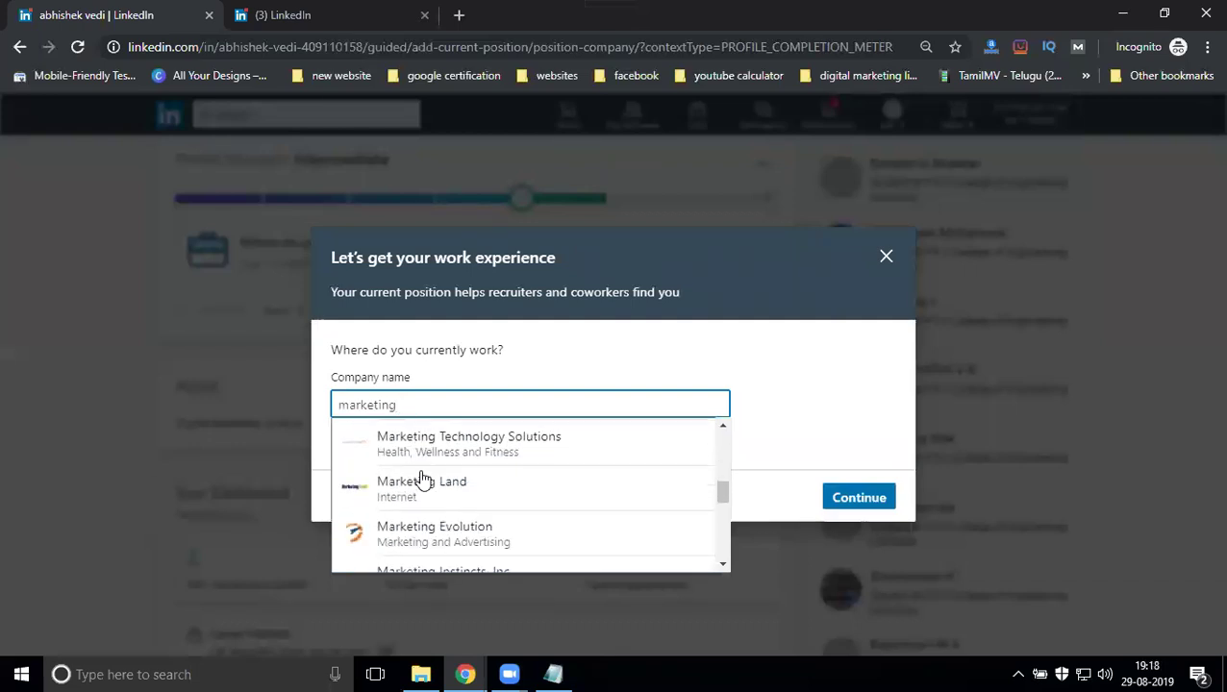
scroll(423, 478, down, 2)
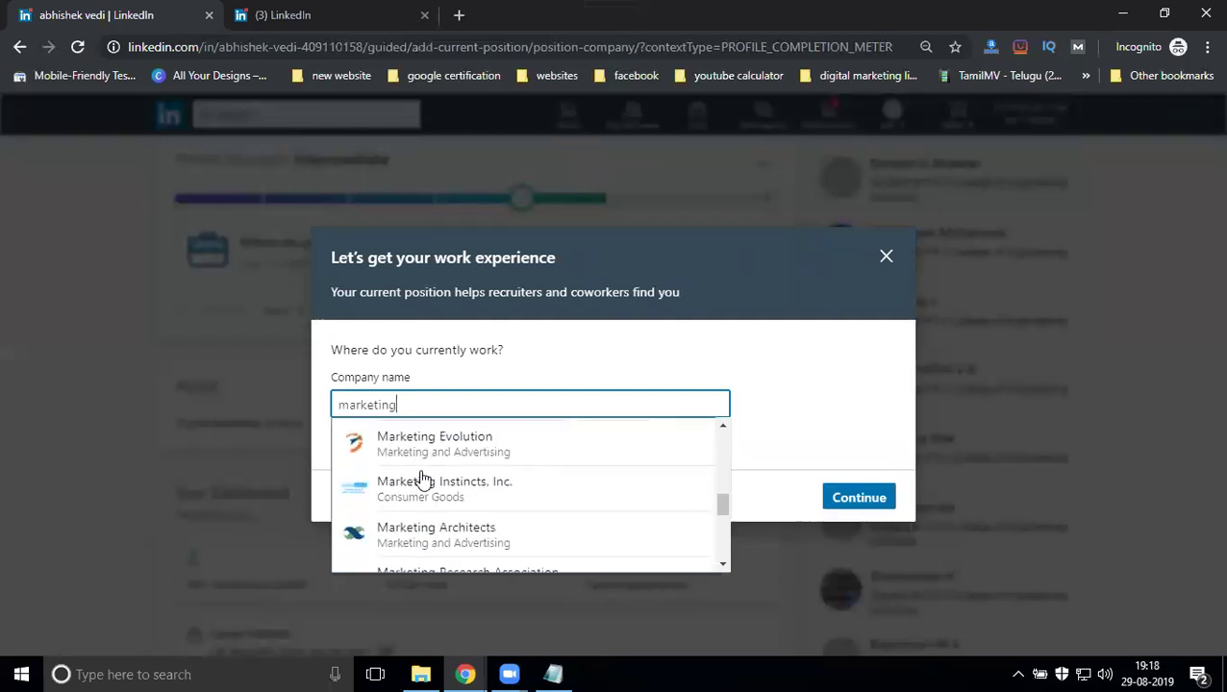
- Replace the company search with 'digieti', then with 'rakesh tech'
double_click(432, 405)
text(digi)
text(eti)
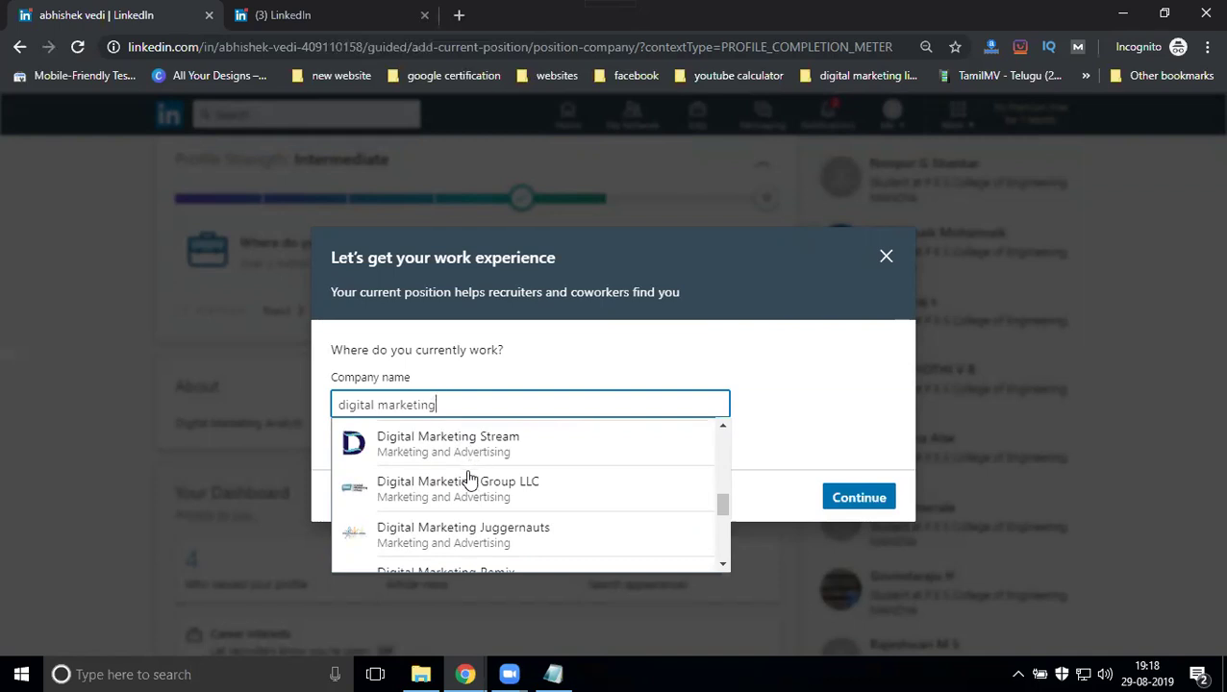
scroll(469, 479, down, 1)
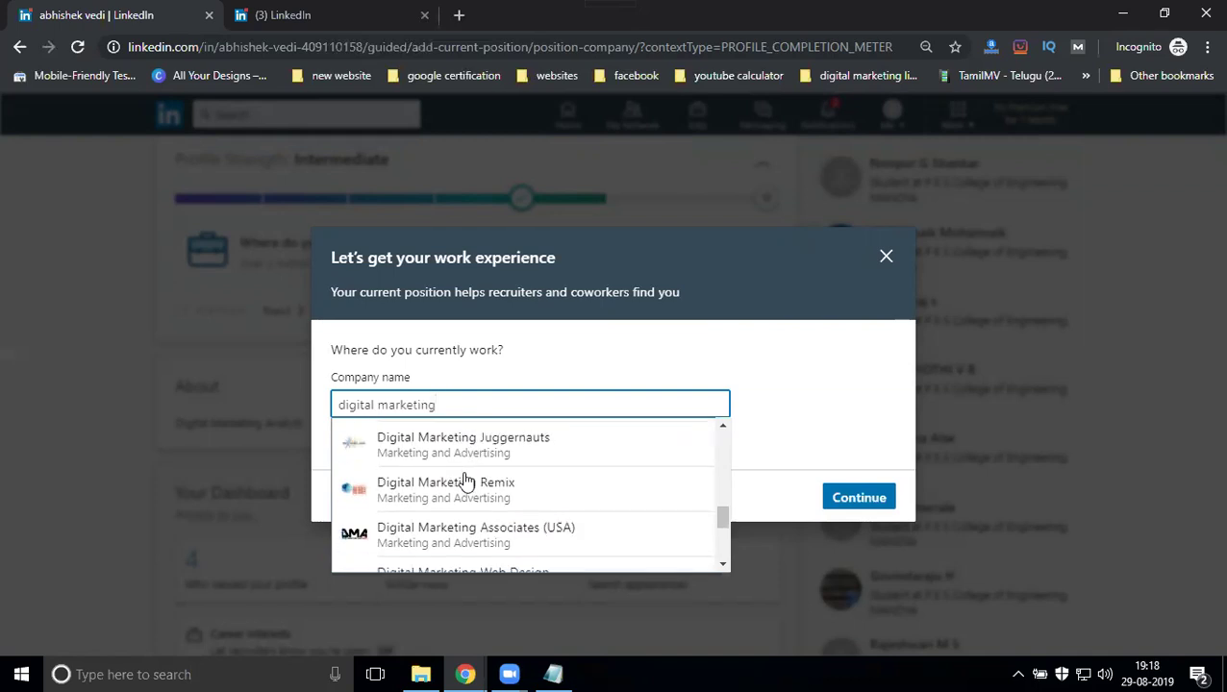
triple_click(460, 411)
text(rakesh )
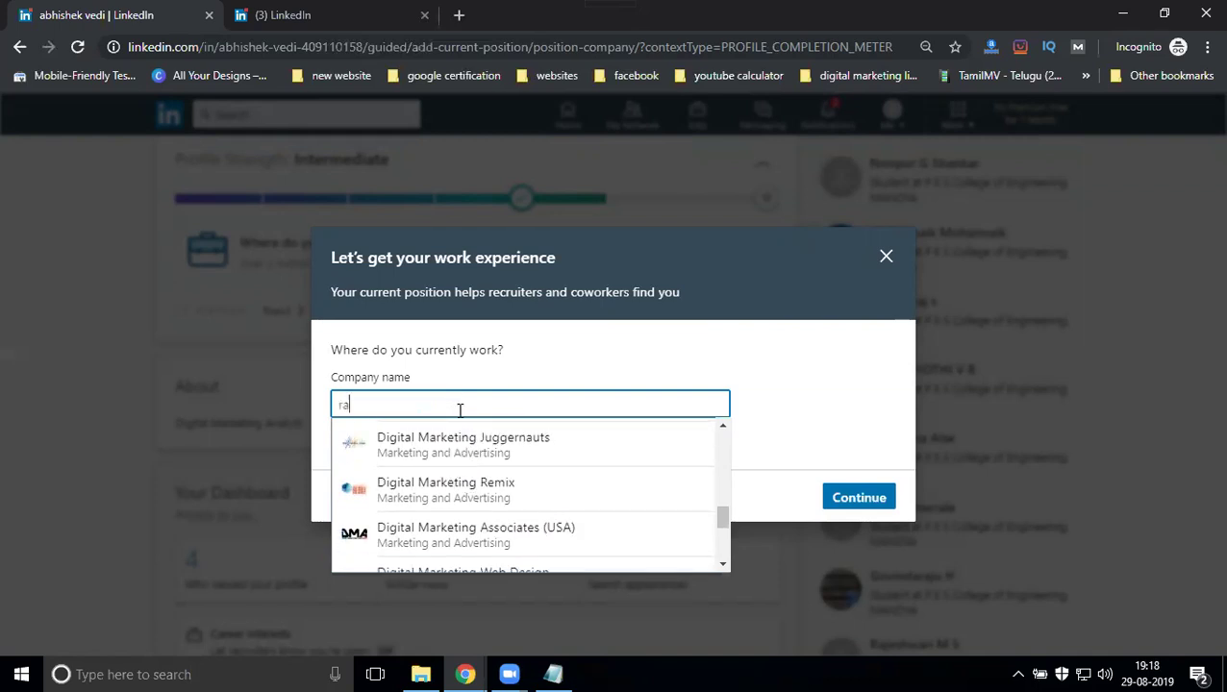
text(tech)
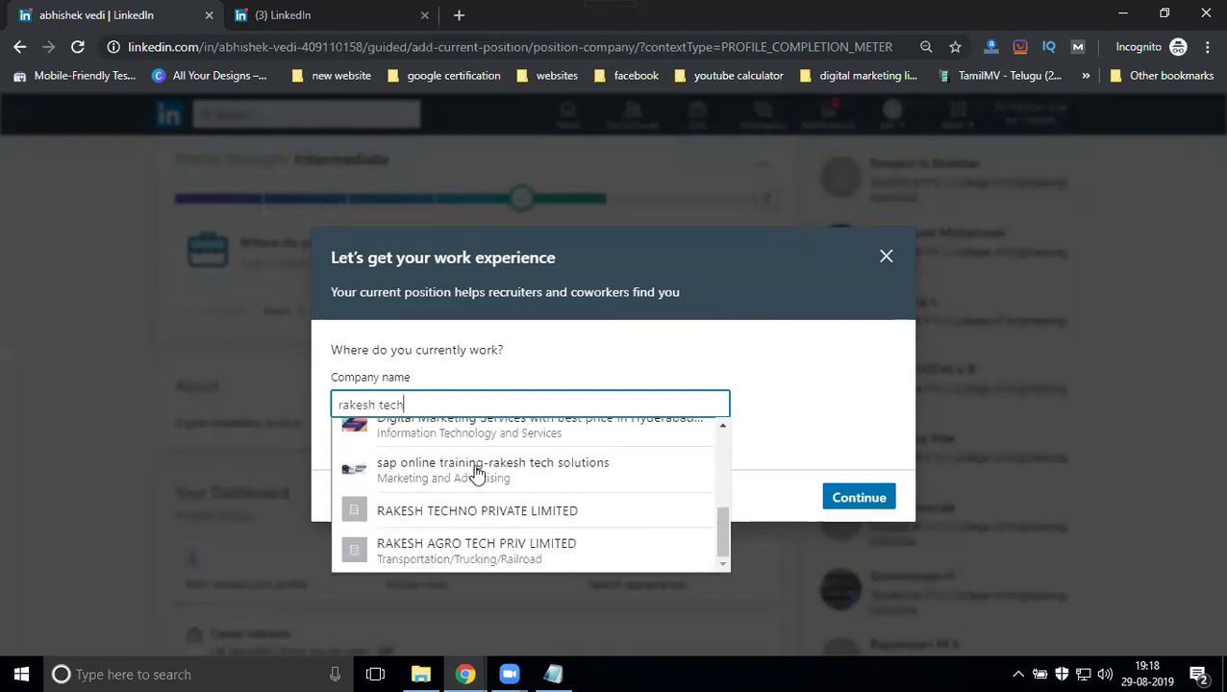
scroll(479, 471, up, 3)
scroll(479, 471, up, 1)
- Choose Rakesh Tech Solutions as employer and Digital Marketing Executive as job title
click(478, 452)
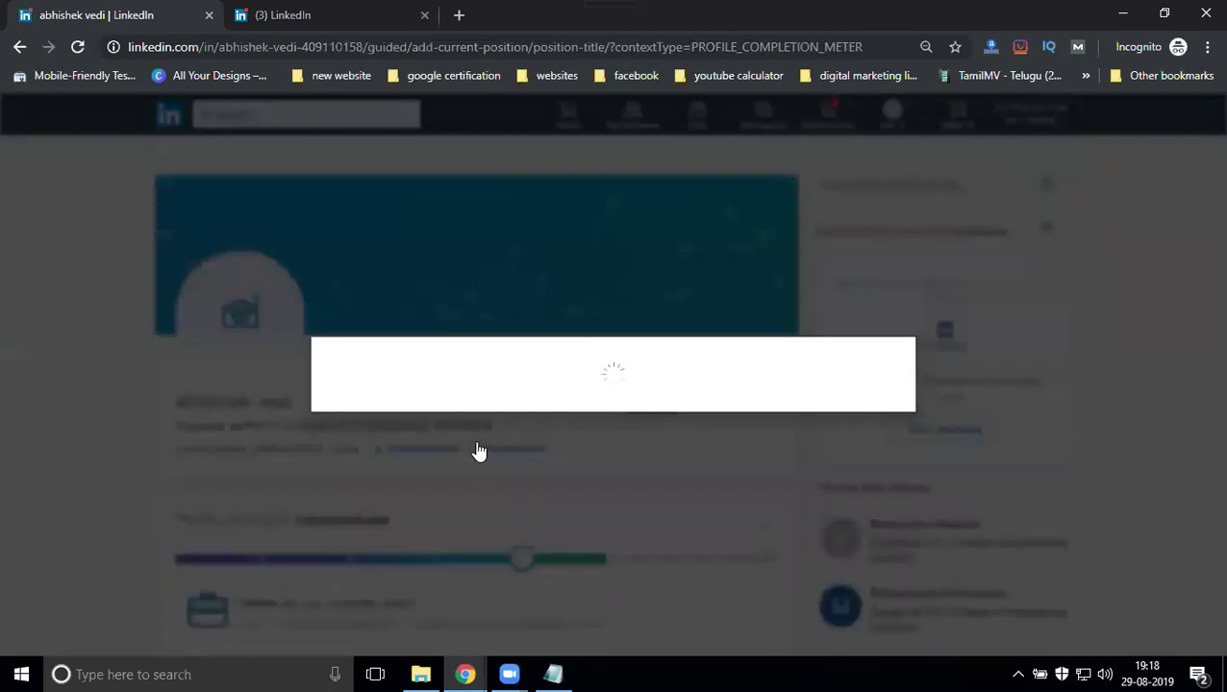
click(418, 450)
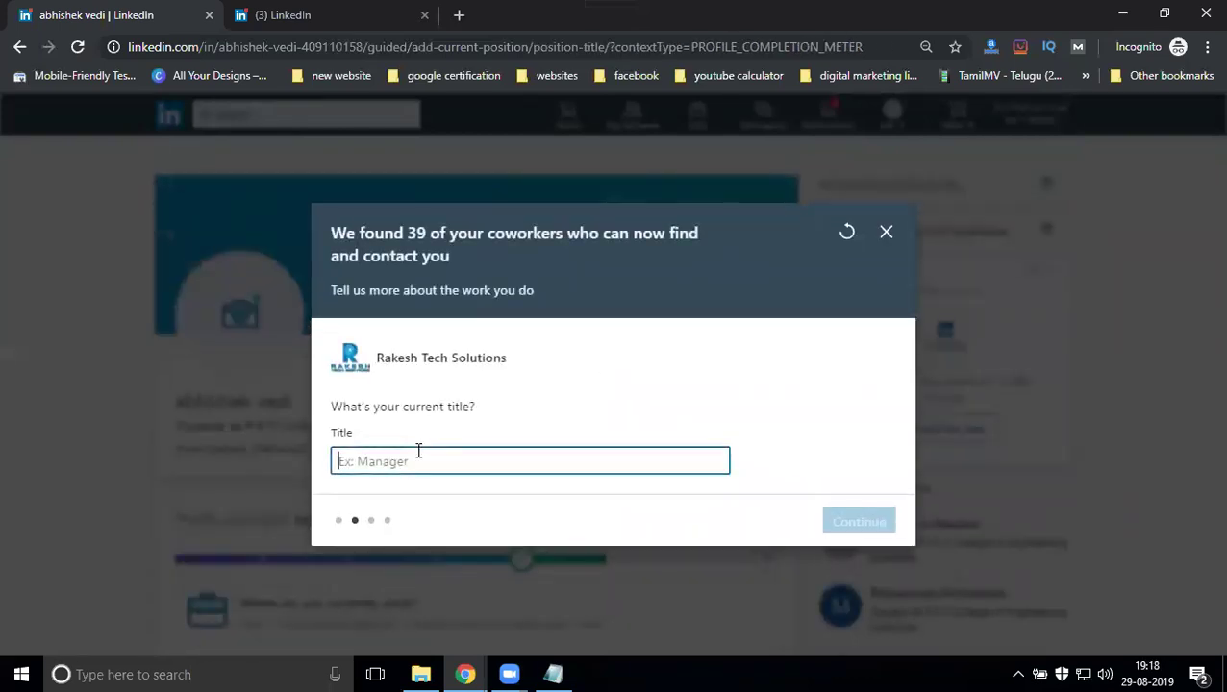
text(digit)
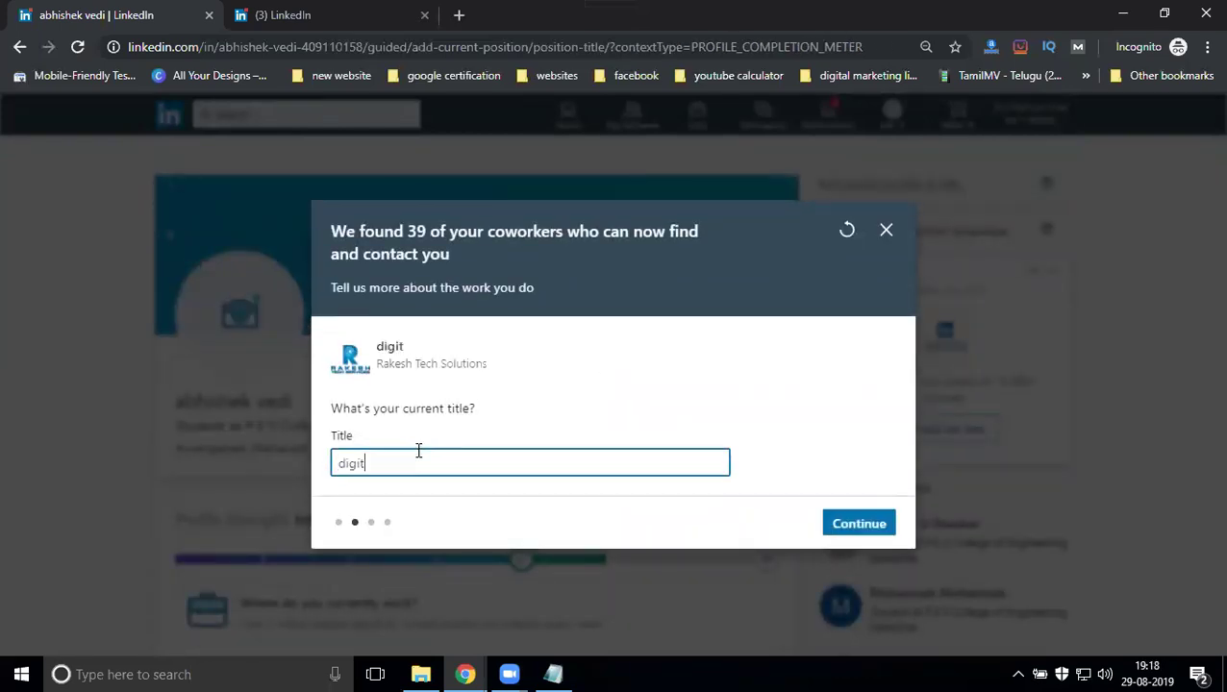
text(al marketing )
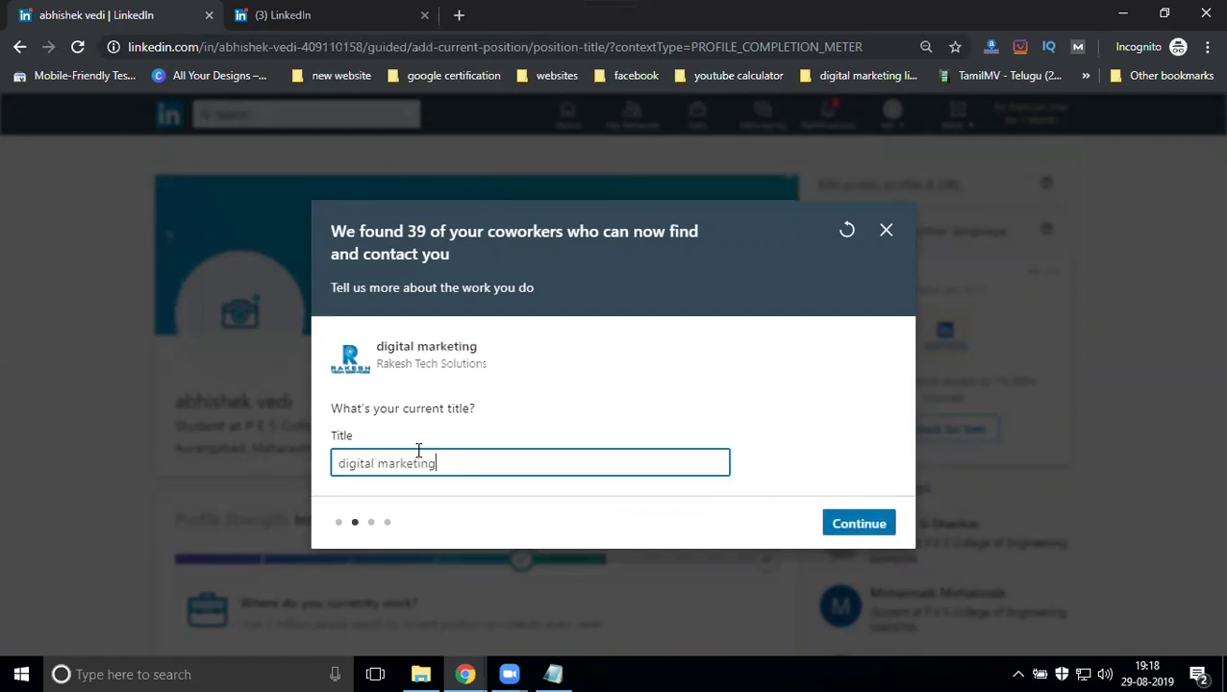
text(aba)
key(BackSpace)
key(BackSpace)
text(nalyst)
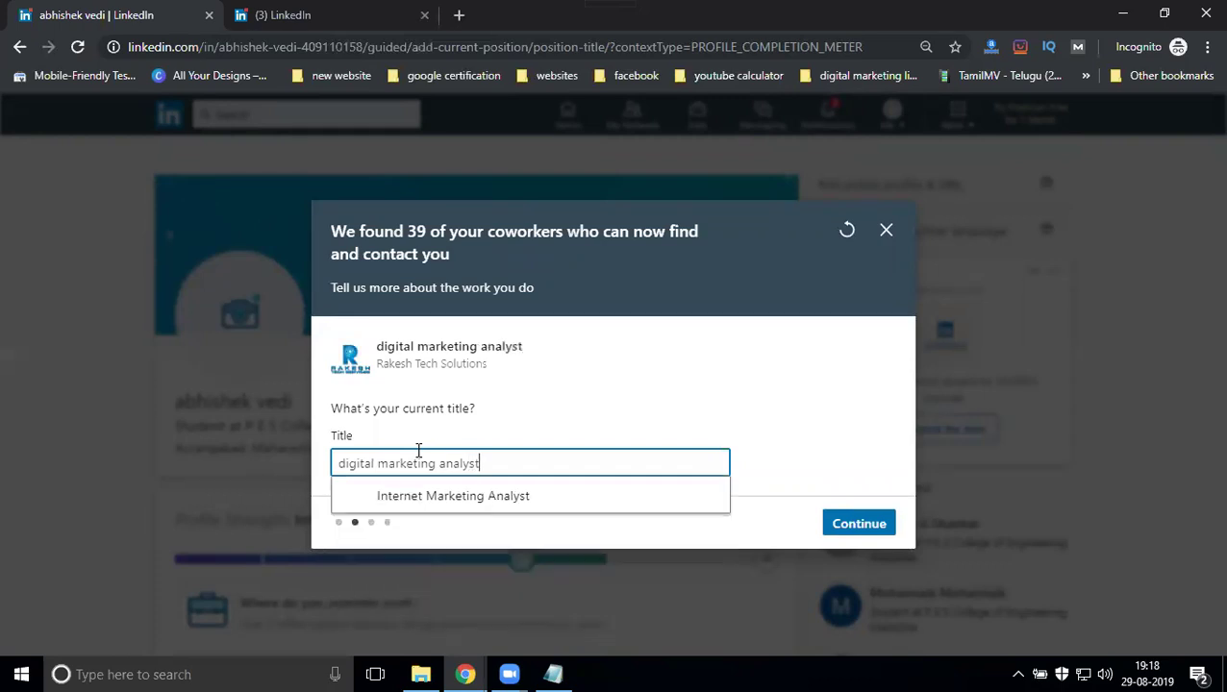
double_click(465, 462)
key(BackSpace)
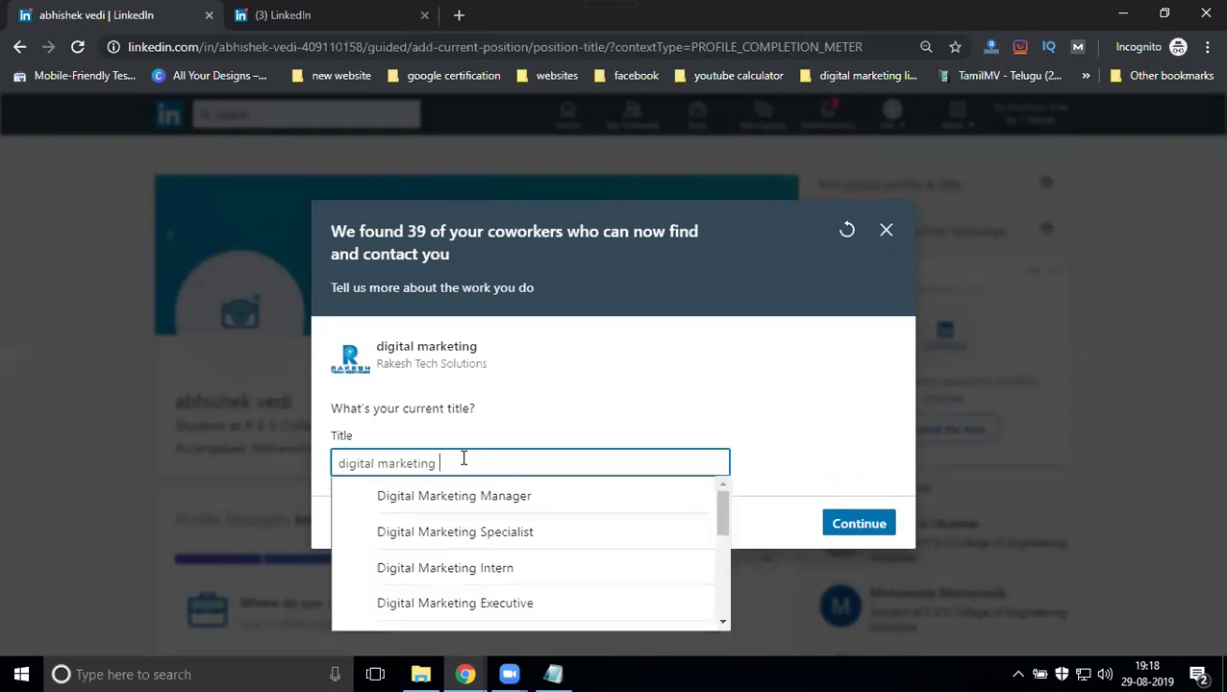
click(455, 606)
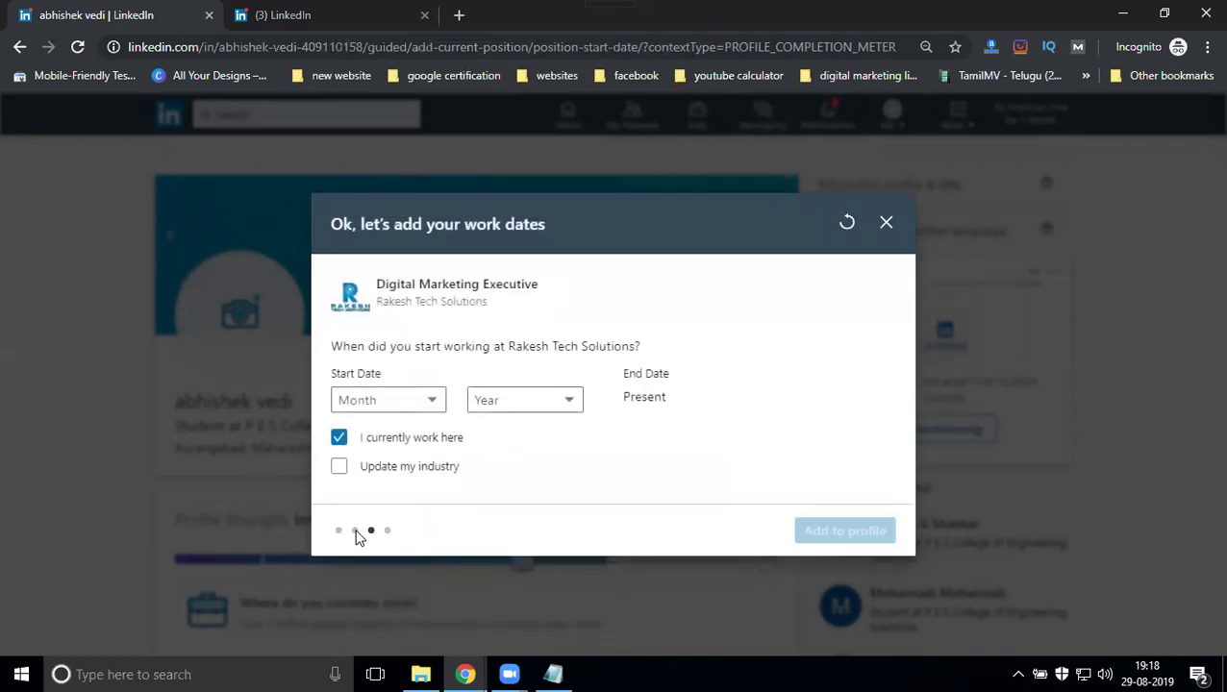
- Set the start date to January 2018, update the profile industry, and add the position
click(375, 400)
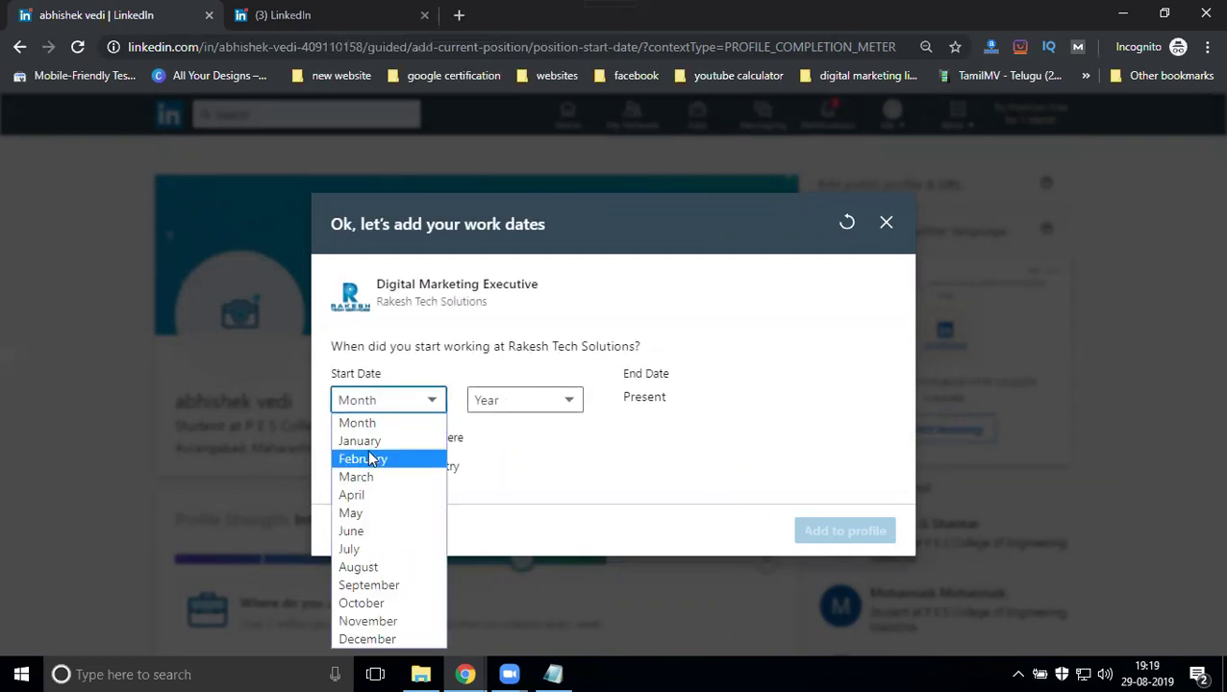
click(374, 441)
click(482, 401)
scroll(495, 231, down, 1)
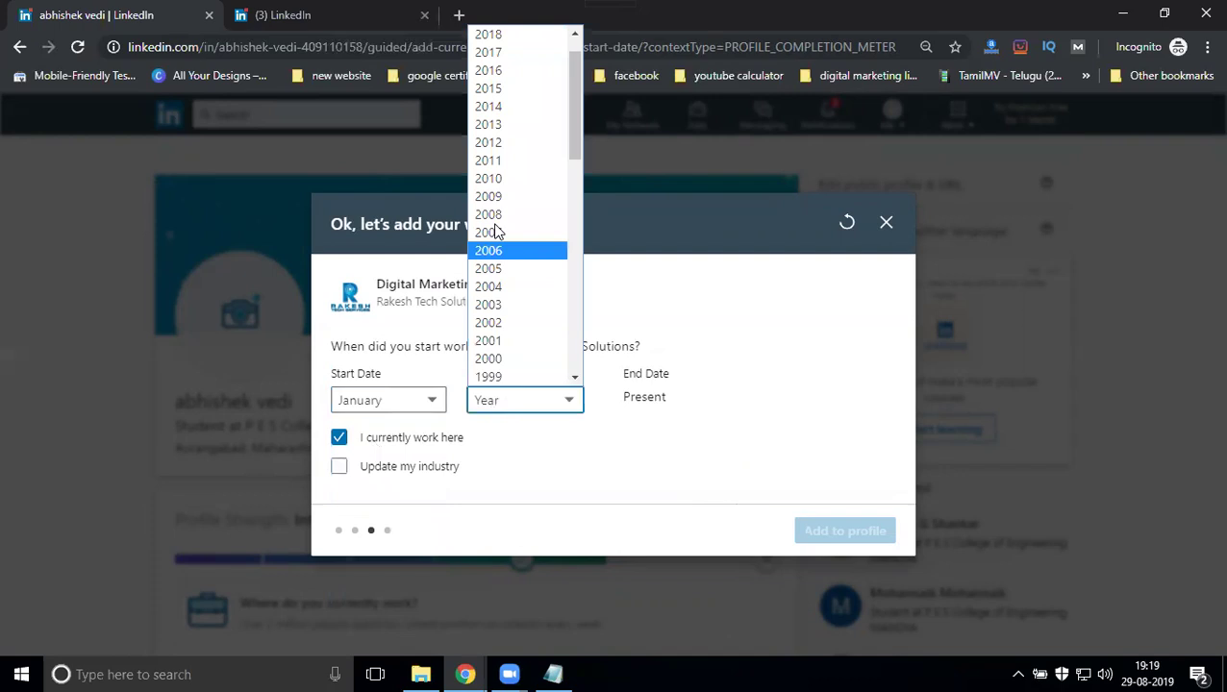
click(500, 36)
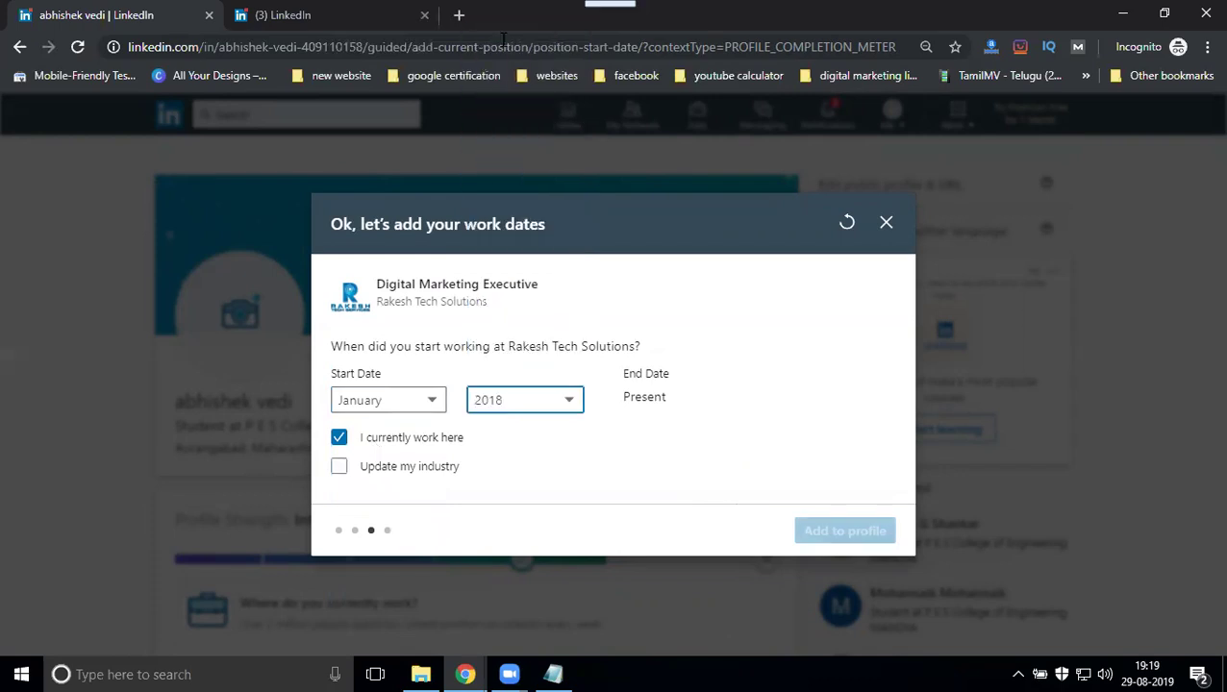
click(413, 466)
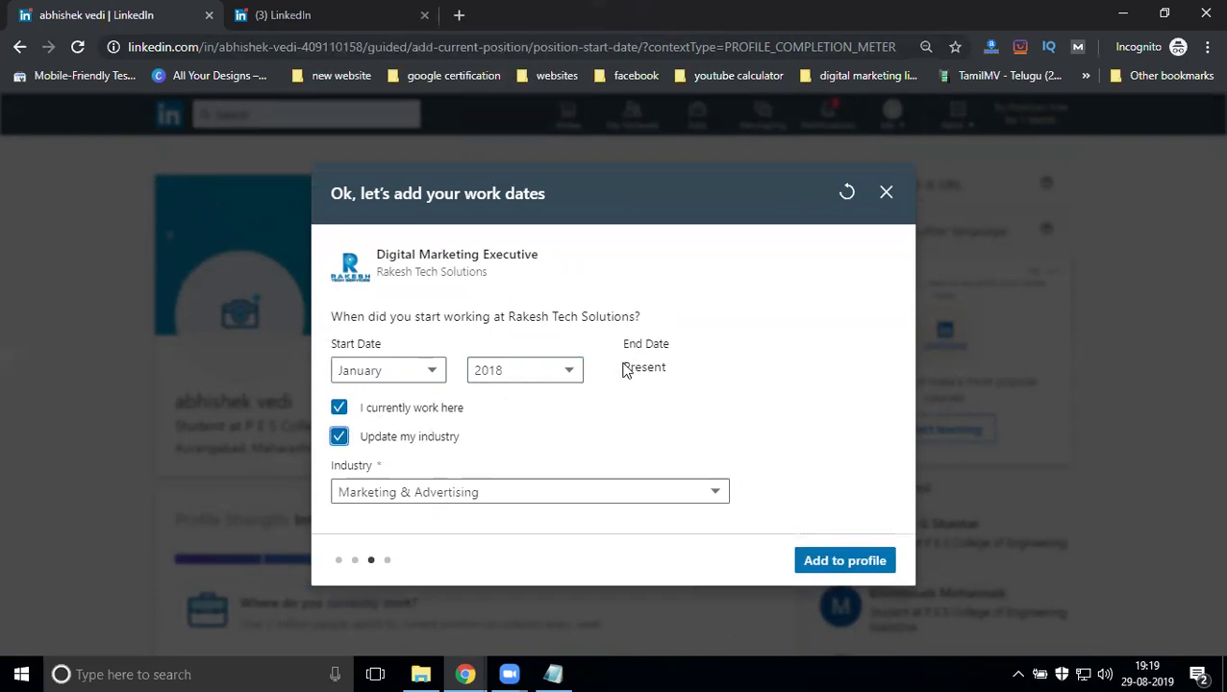
click(844, 563)
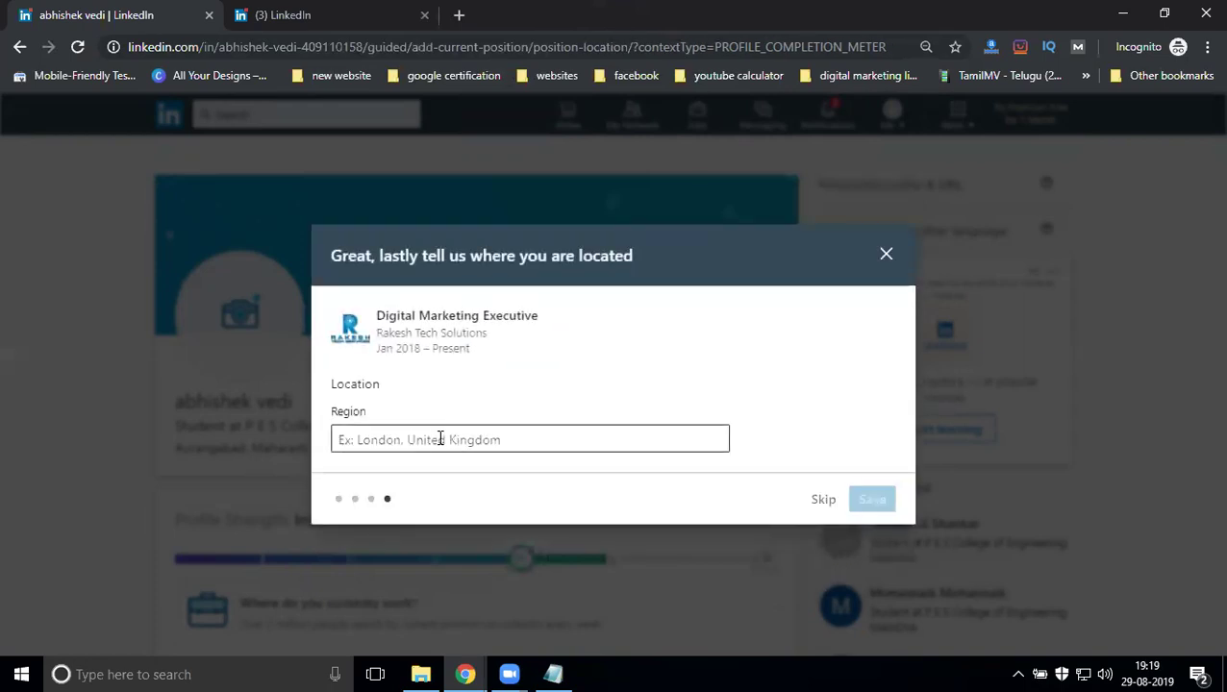
- Set the position's location to Hyderabad Area and close the confirmation
click(441, 439)
text(hydera)
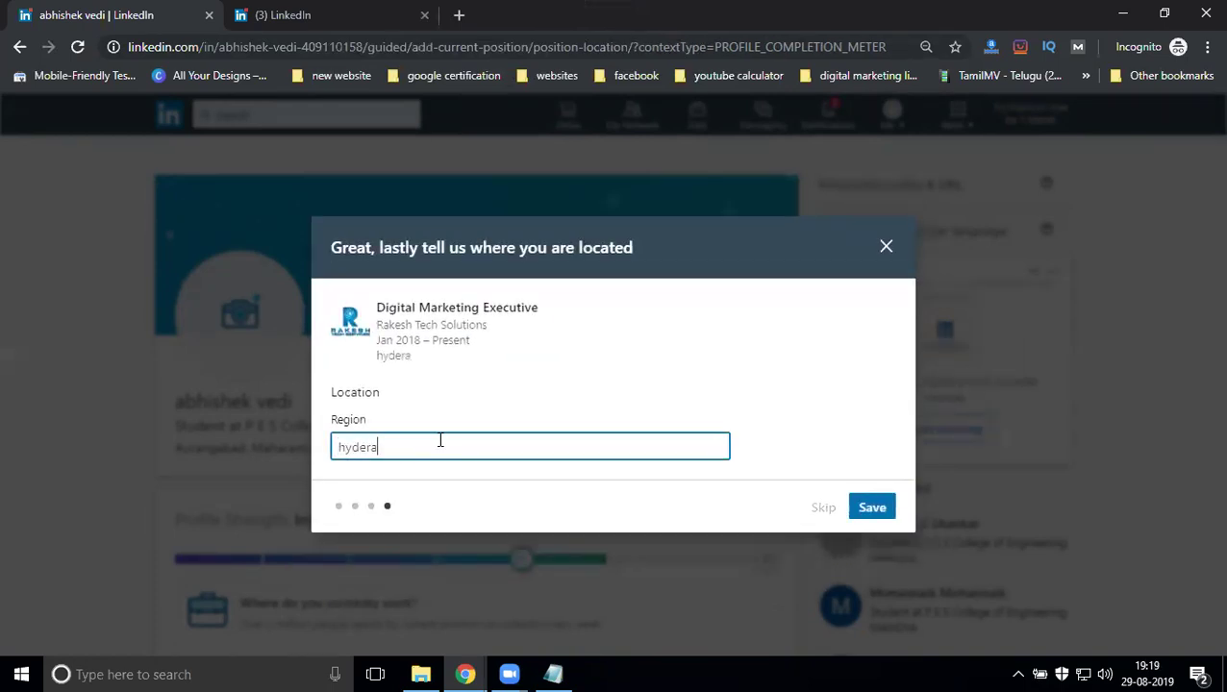
text(bad)
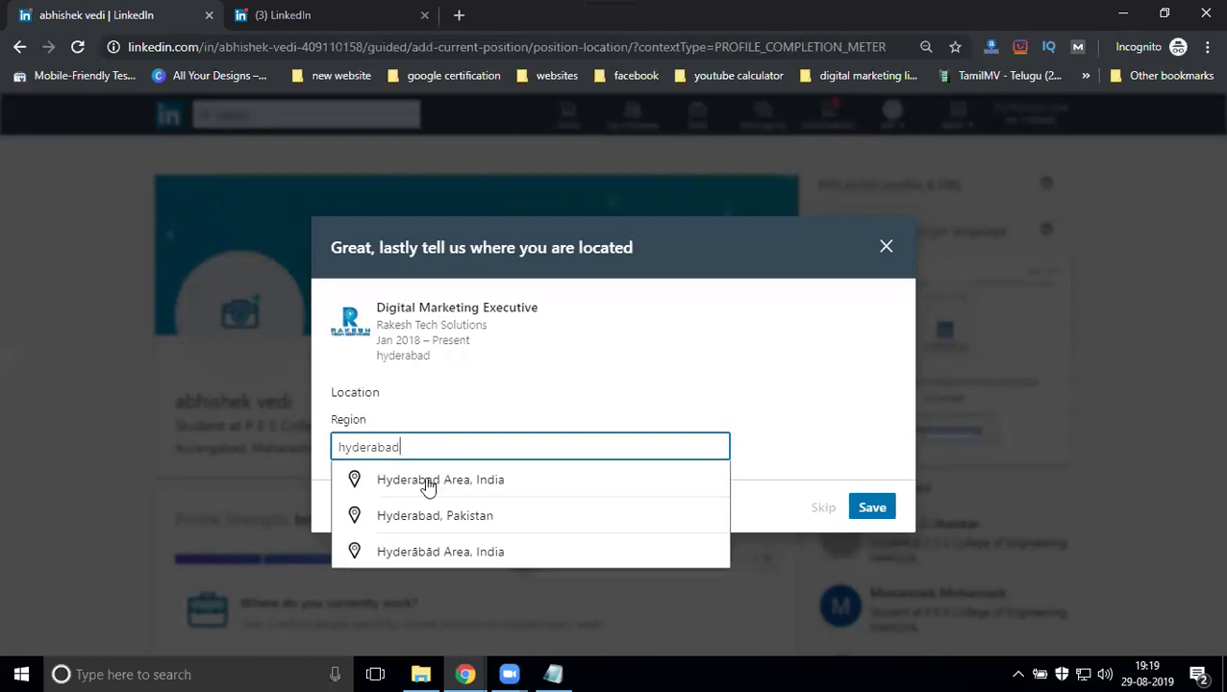
click(427, 483)
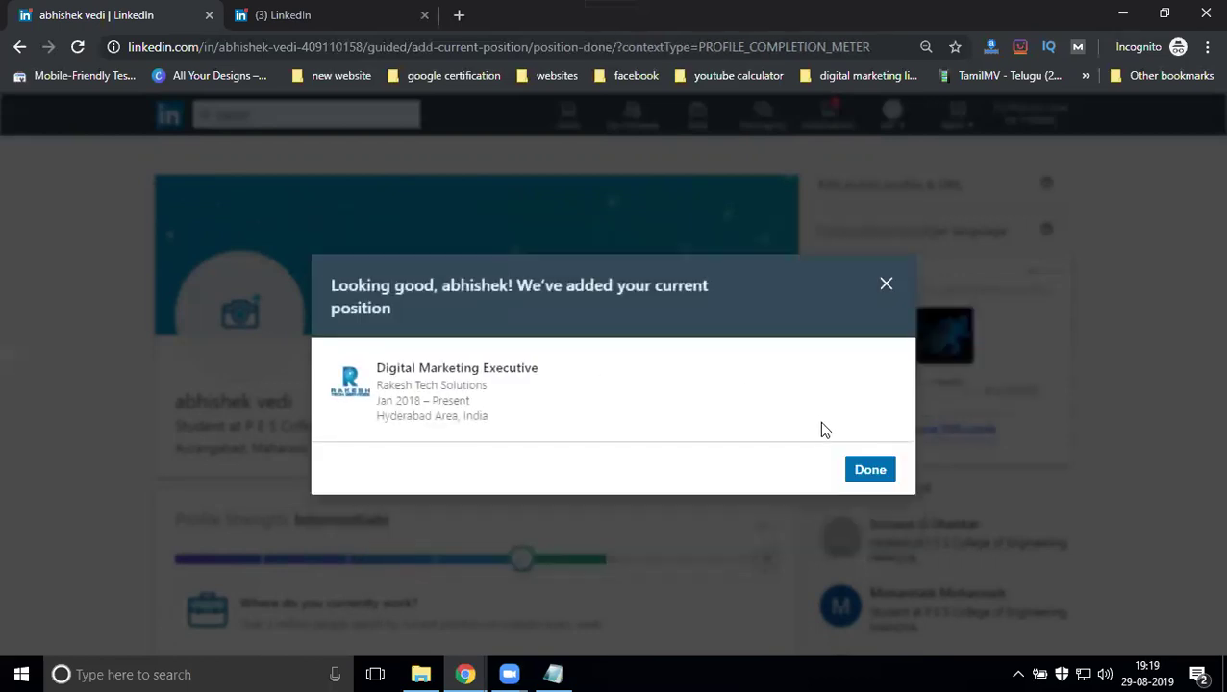
click(870, 469)
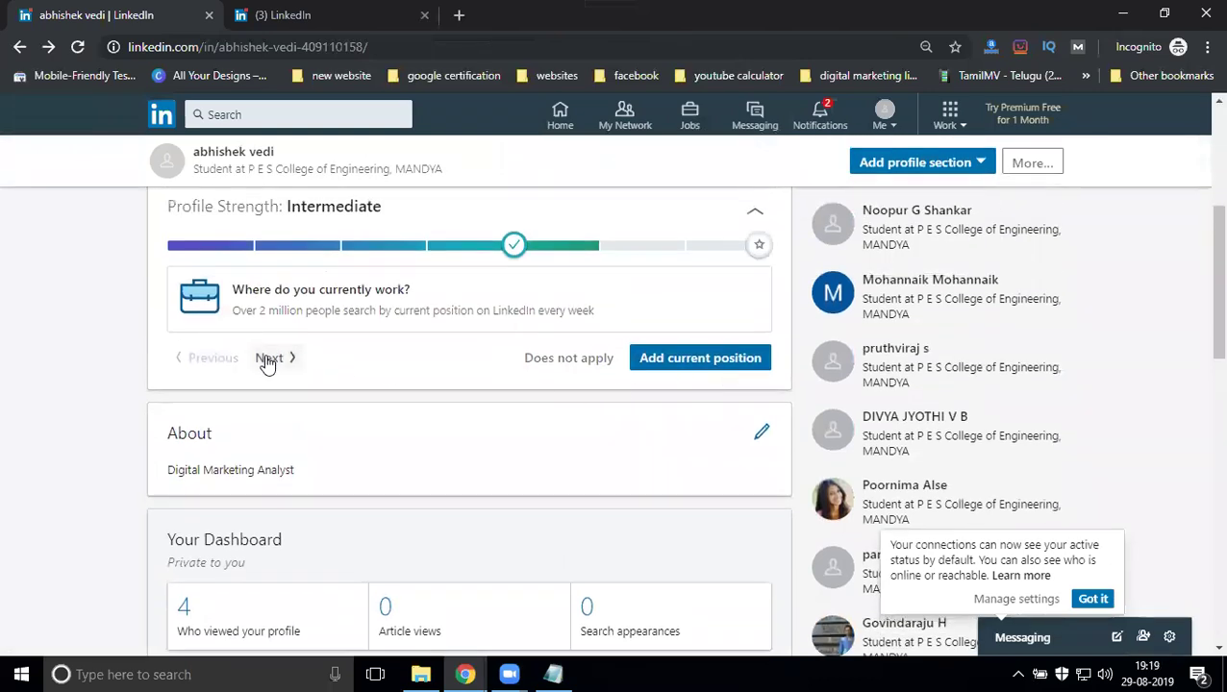
- Browse the strength suggestions, cancel the current-position form, and reload the profile
click(268, 360)
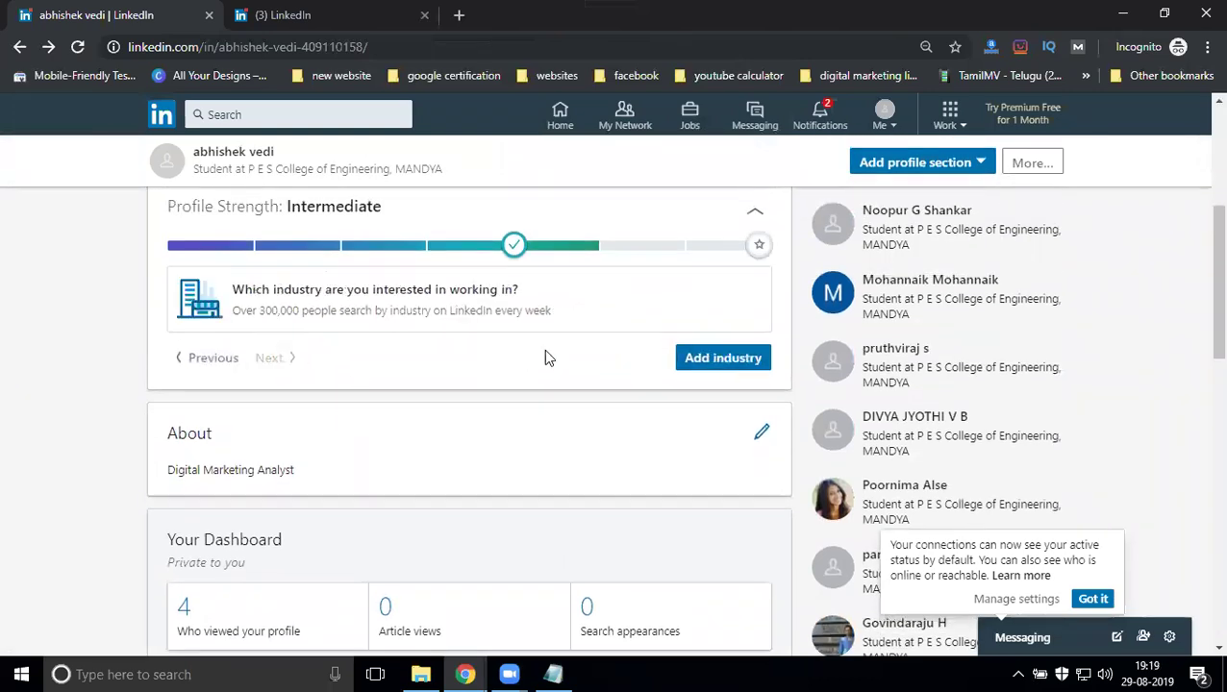
click(189, 357)
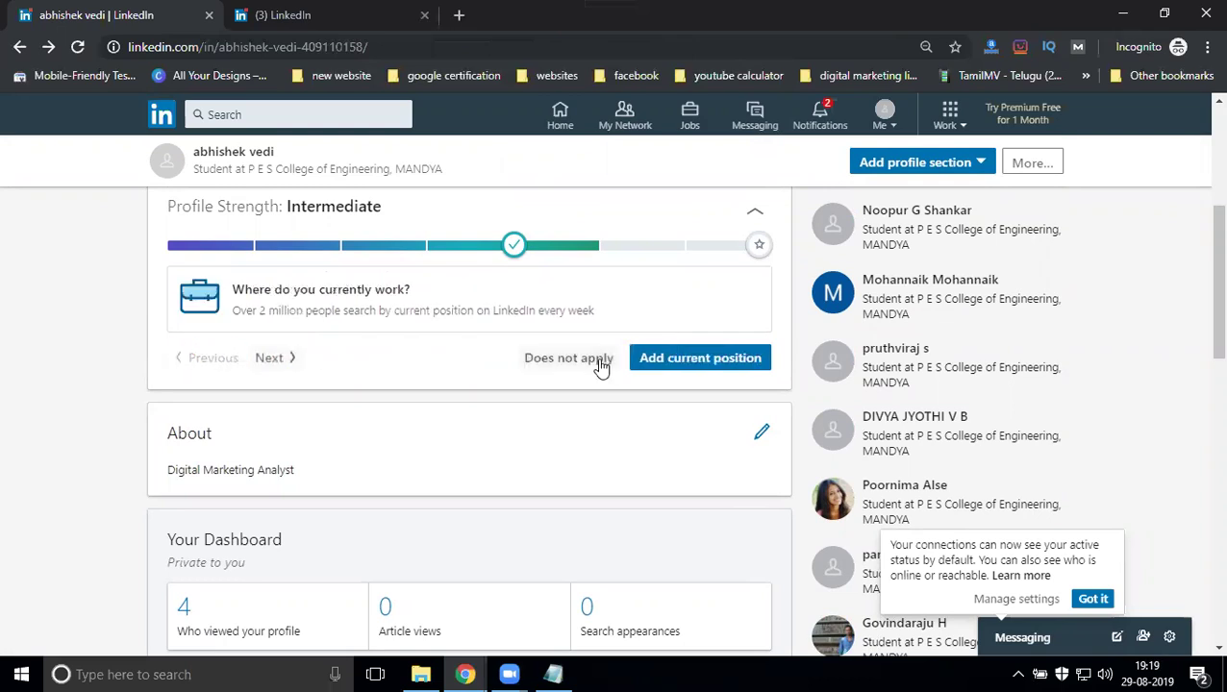
click(649, 364)
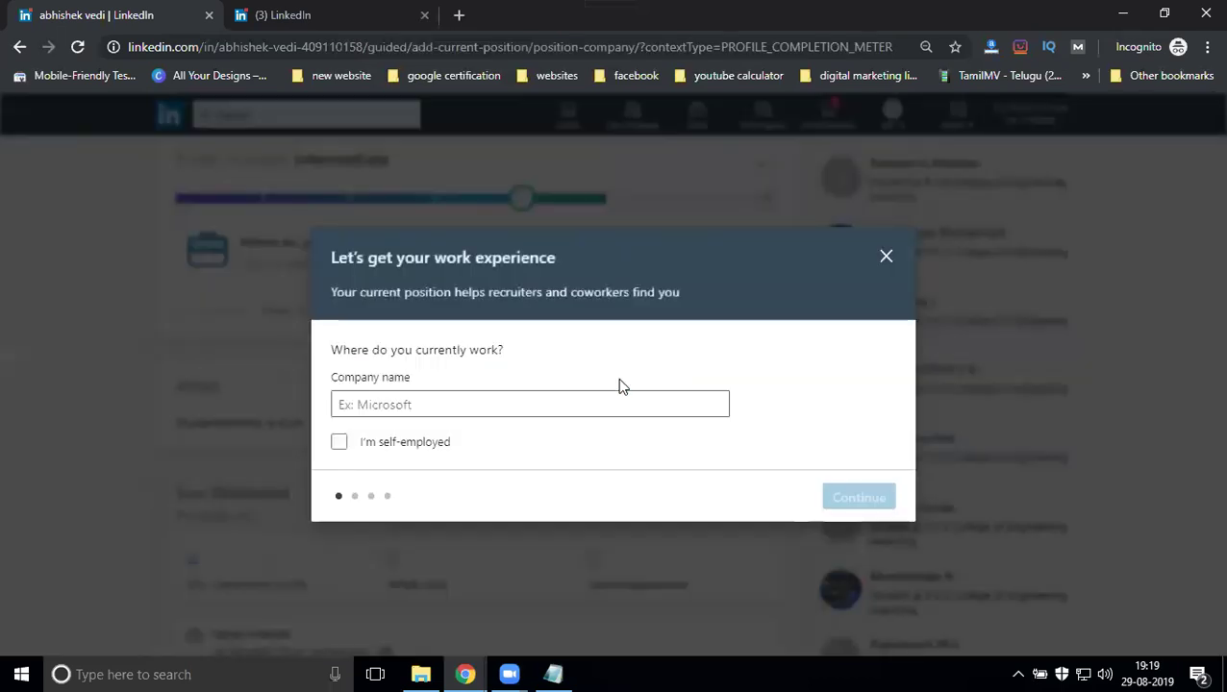
click(886, 256)
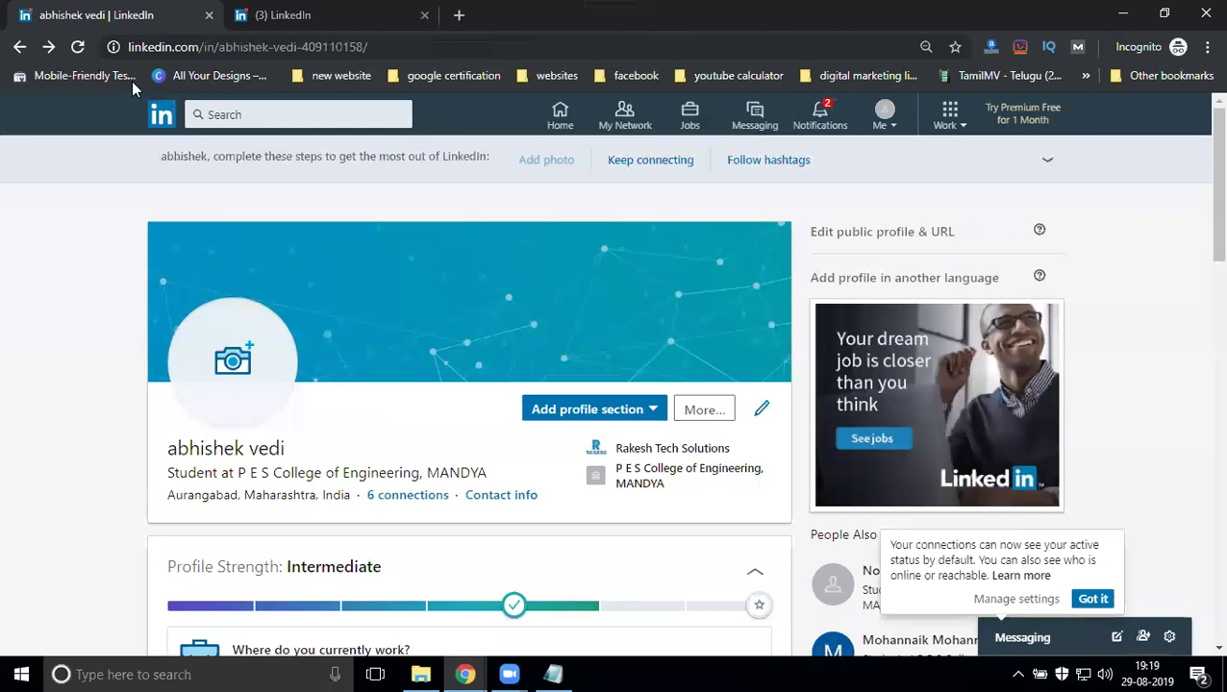
click(81, 46)
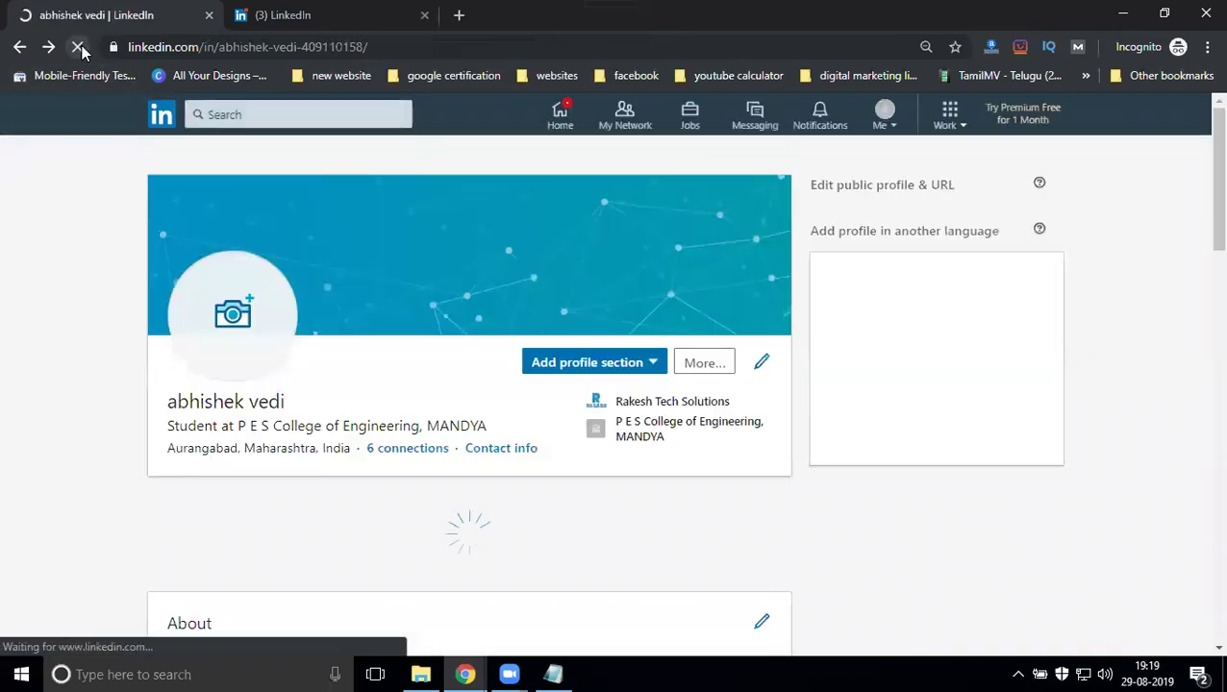
scroll(677, 256, down, 2)
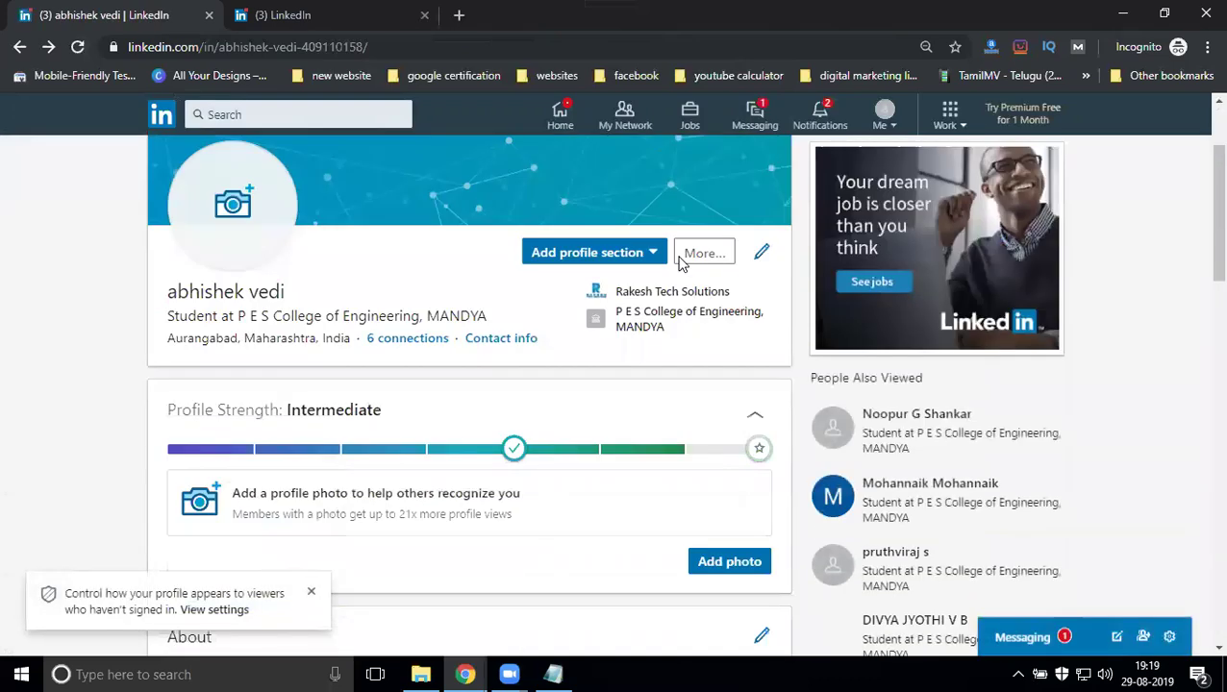
scroll(677, 256, down, 1)
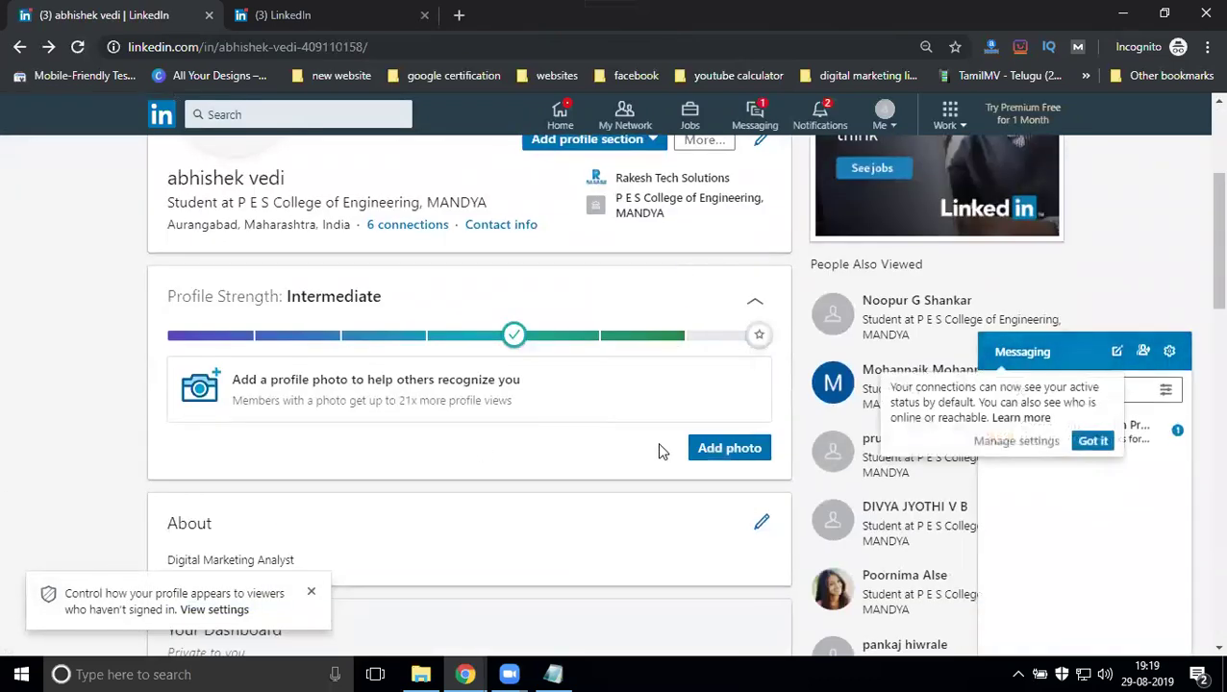
- Upload the S logo image from Downloads as the profile photo and dismiss the All-Star popup
click(724, 446)
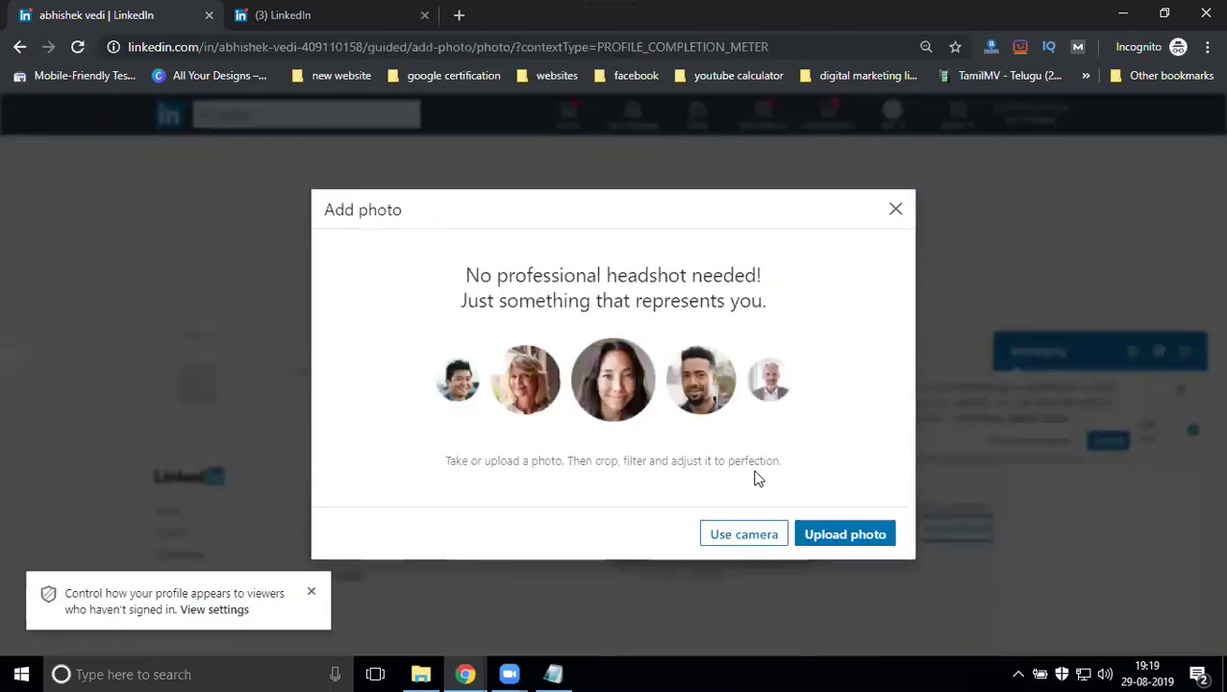
click(818, 534)
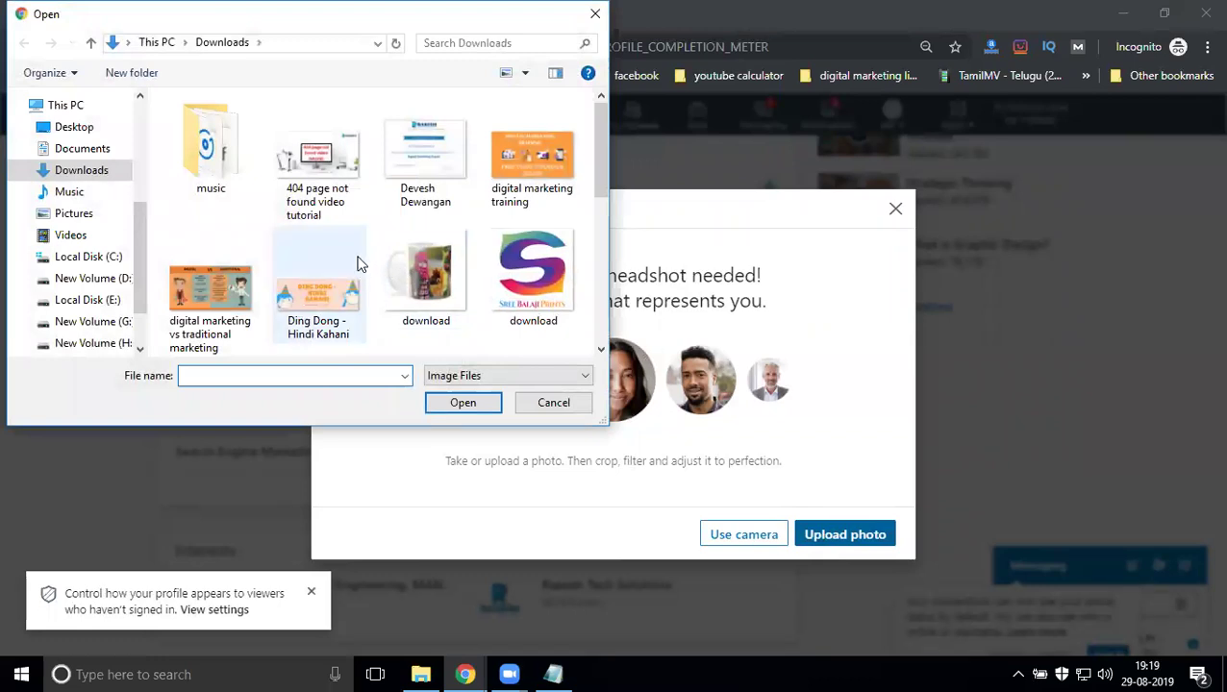
scroll(356, 262, down, 1)
scroll(351, 252, down, 1)
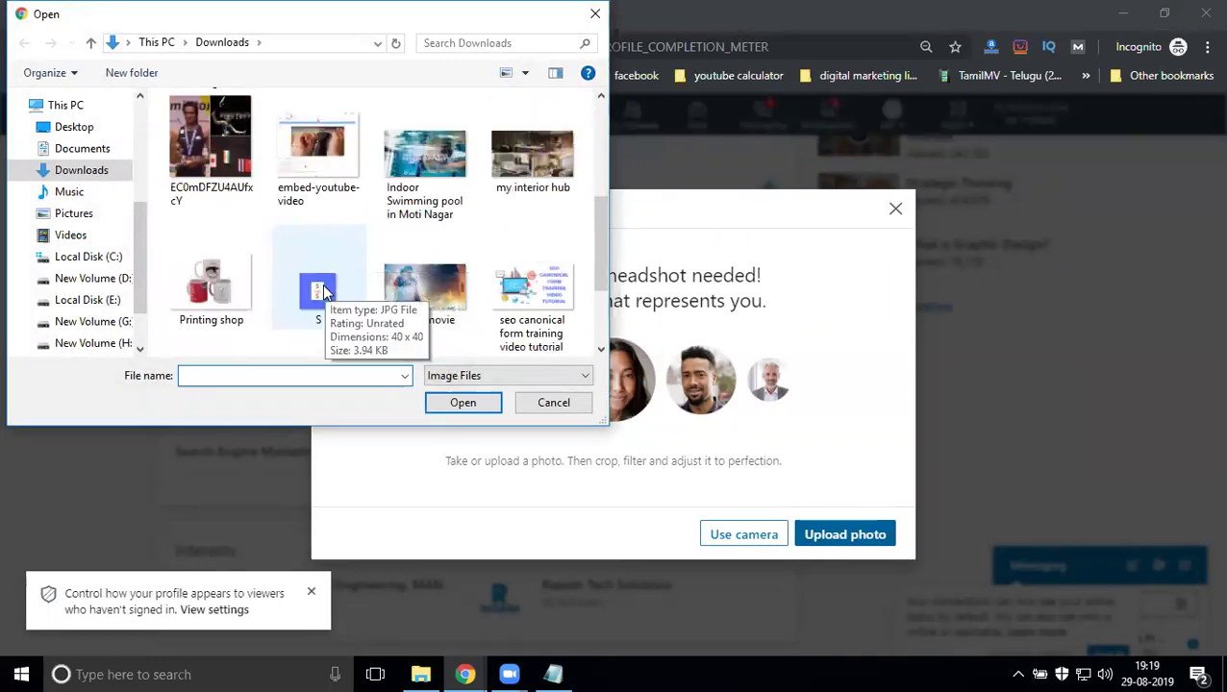
double_click(342, 269)
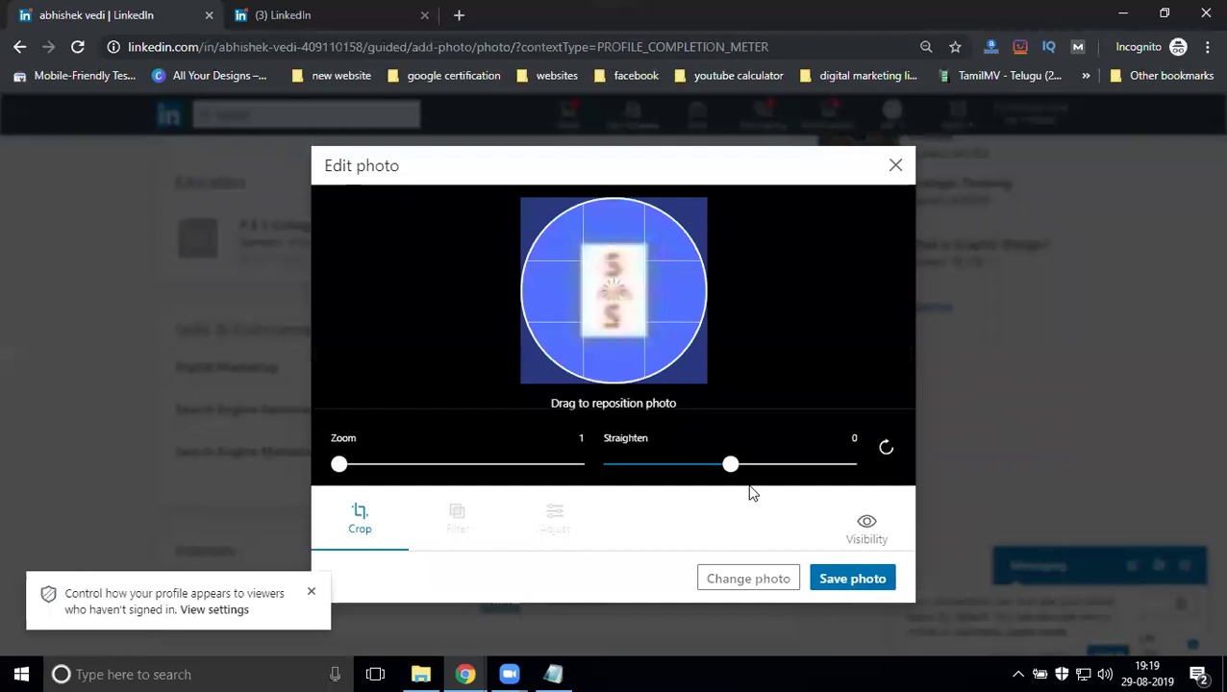
click(839, 581)
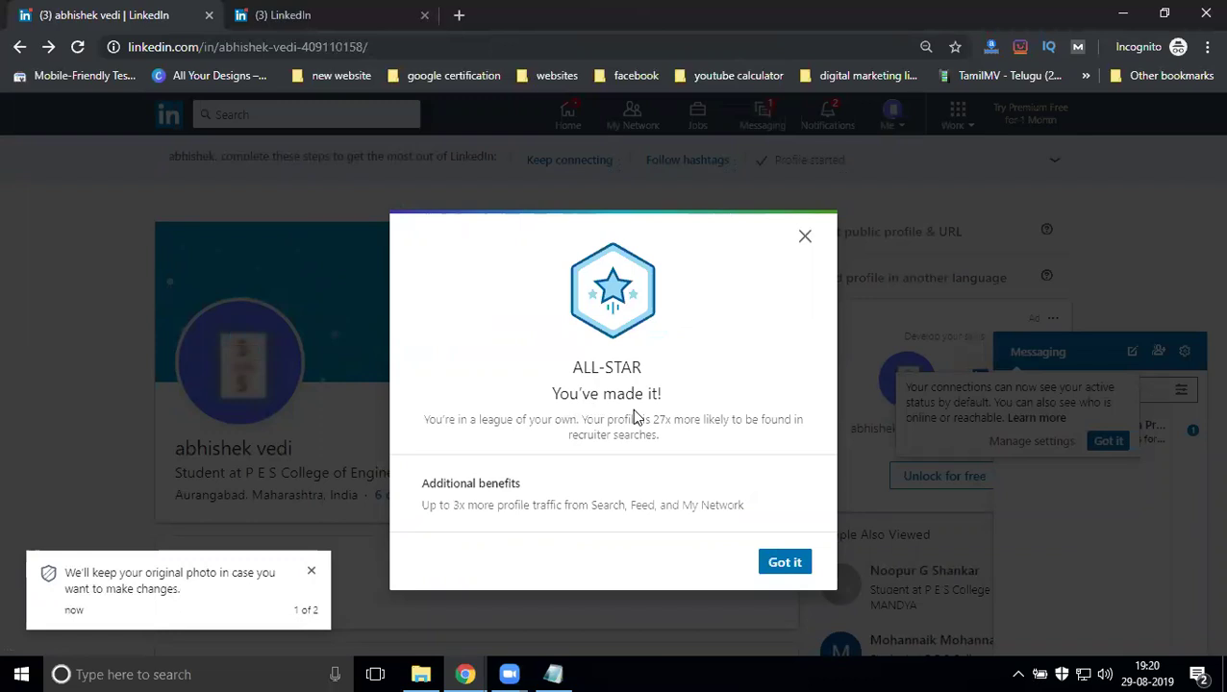
click(793, 562)
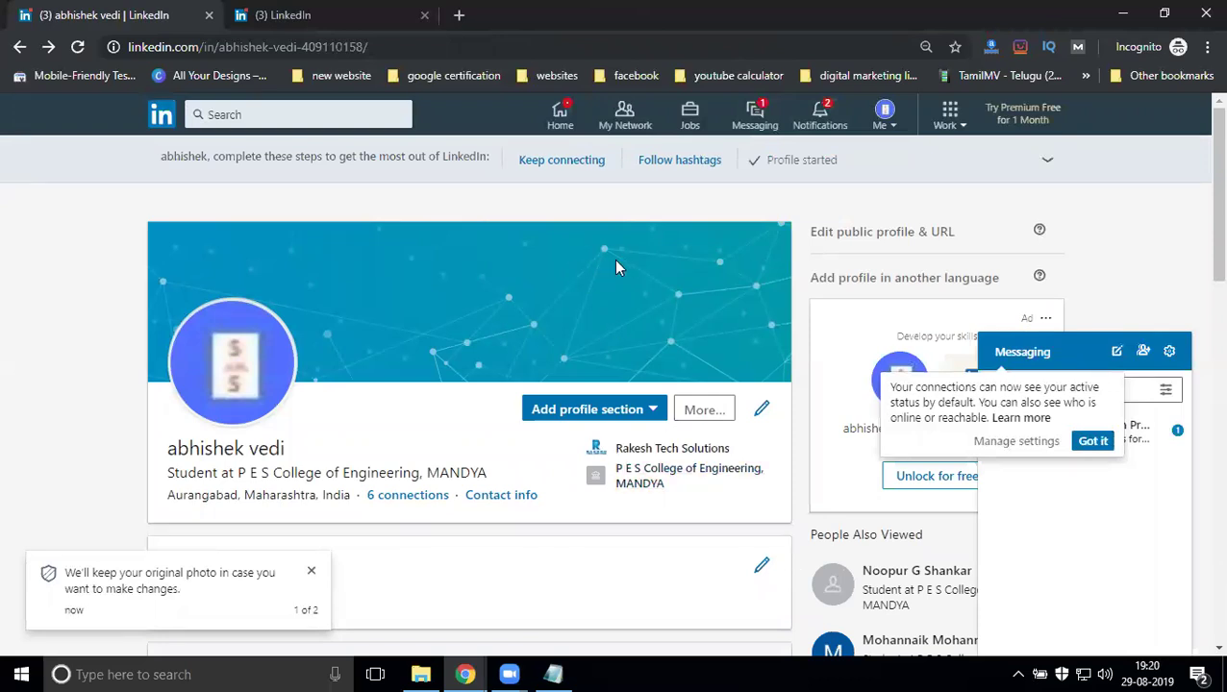
click(761, 411)
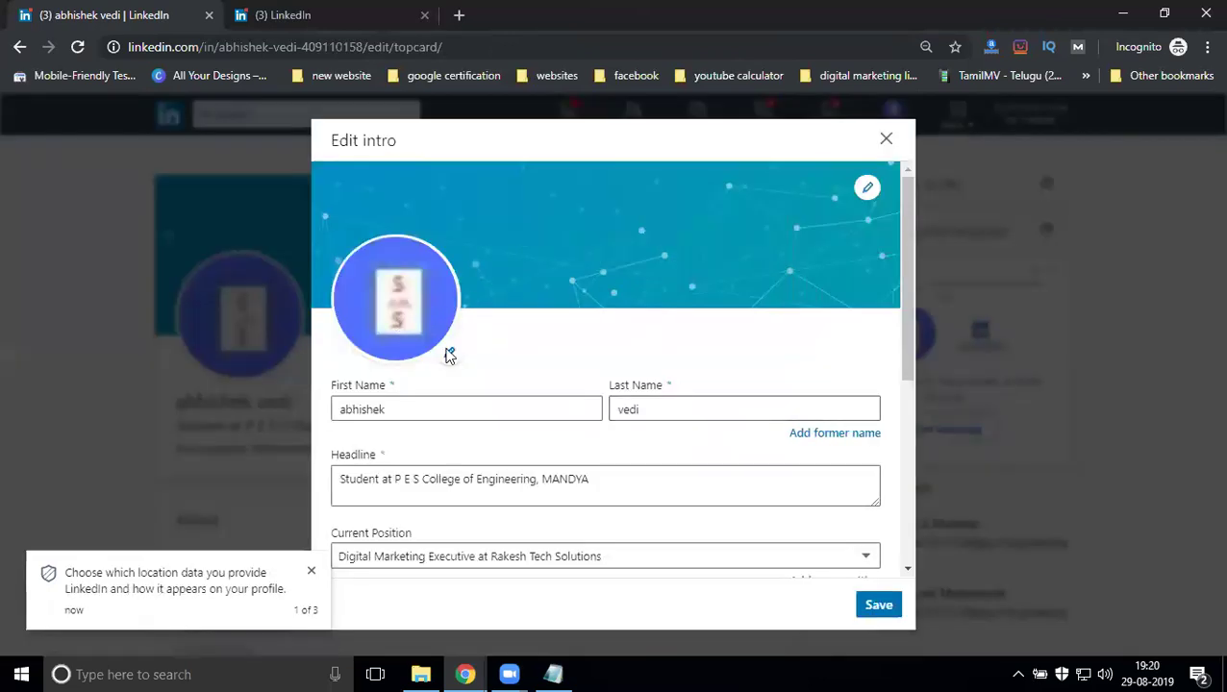
click(449, 356)
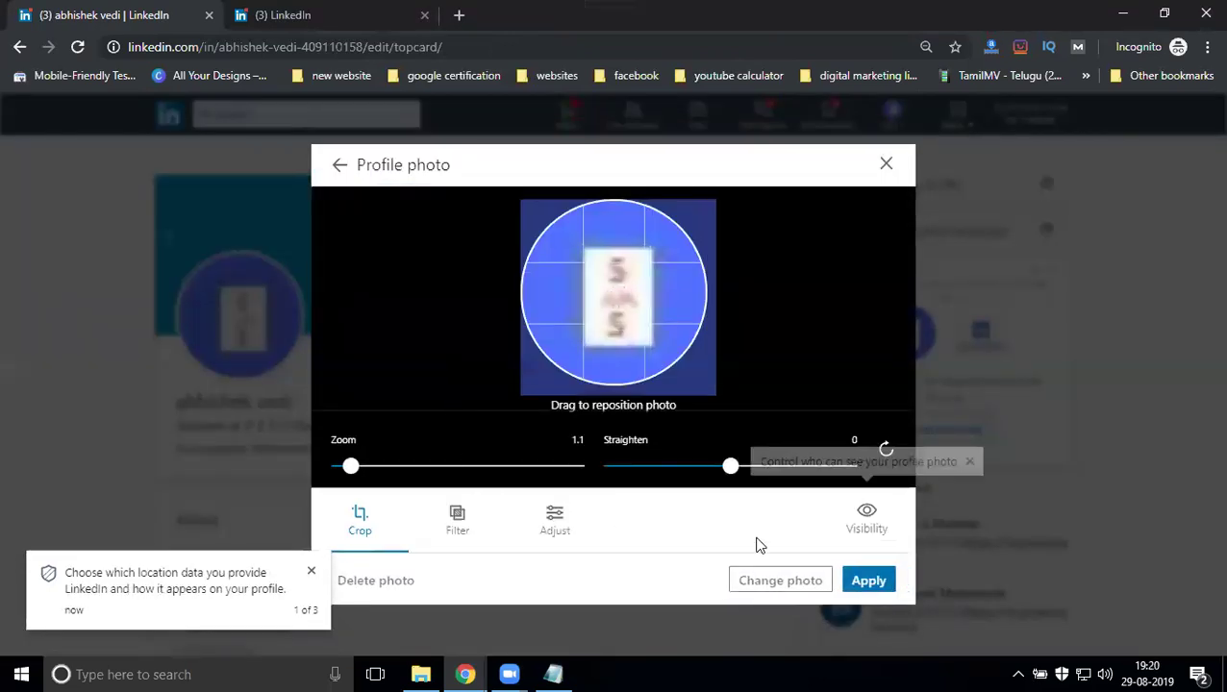
click(339, 164)
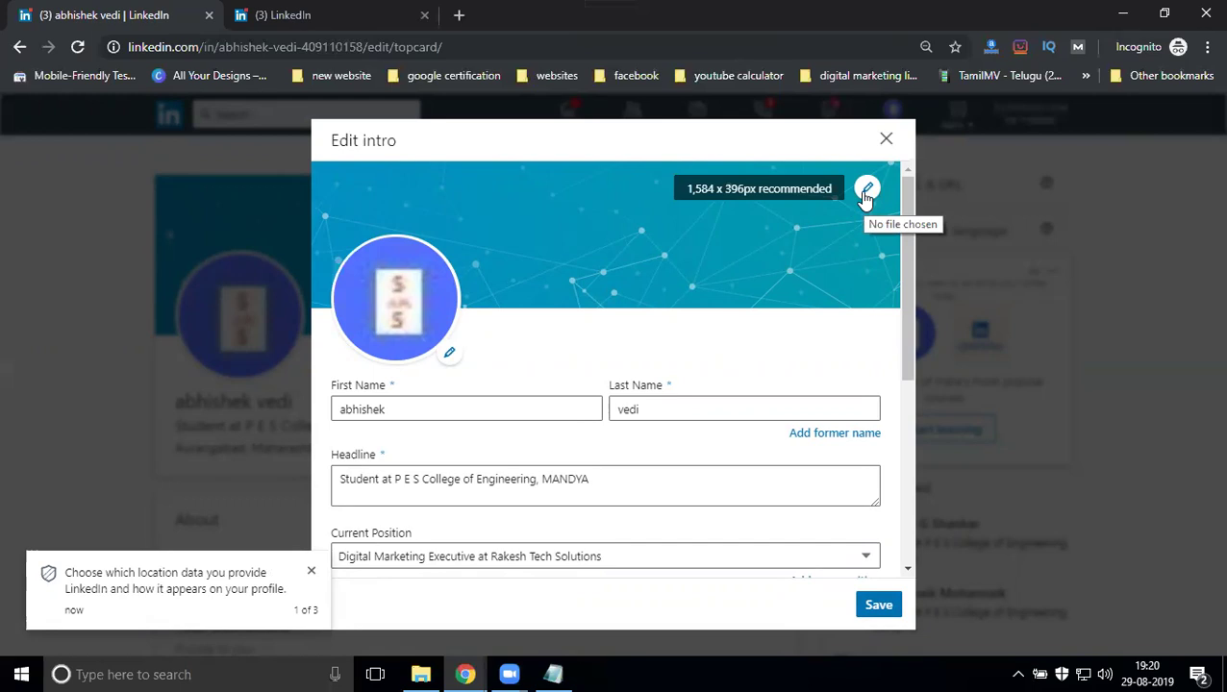
double_click(408, 411)
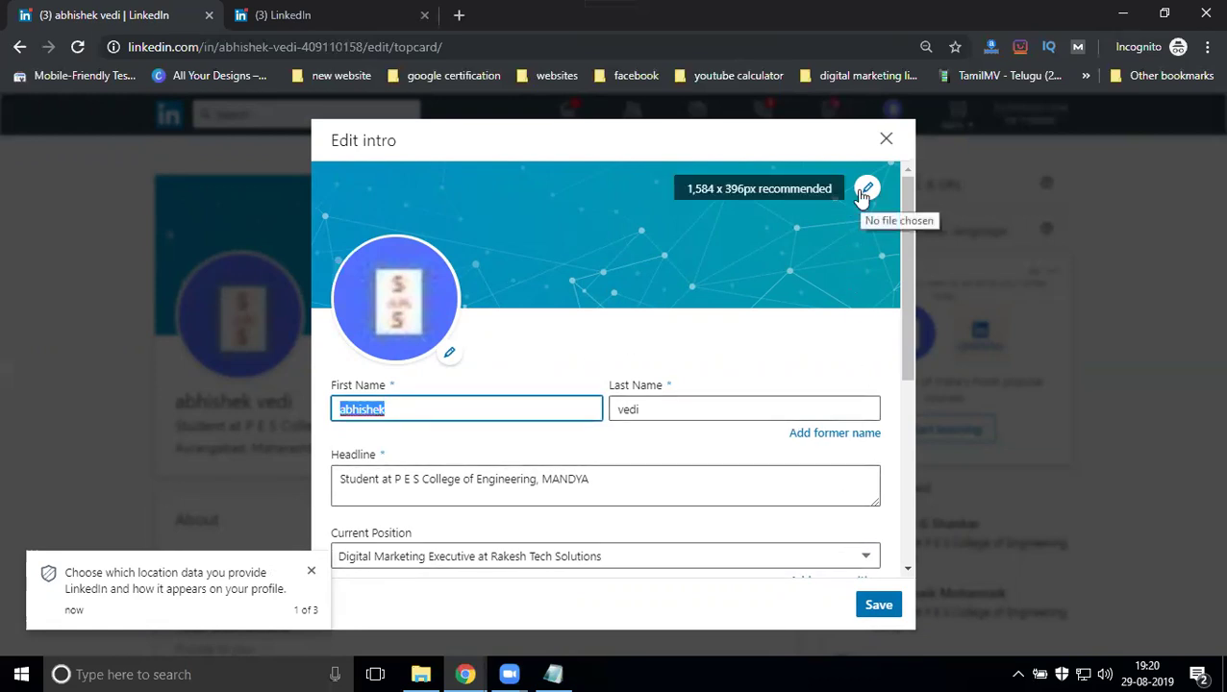
click(875, 605)
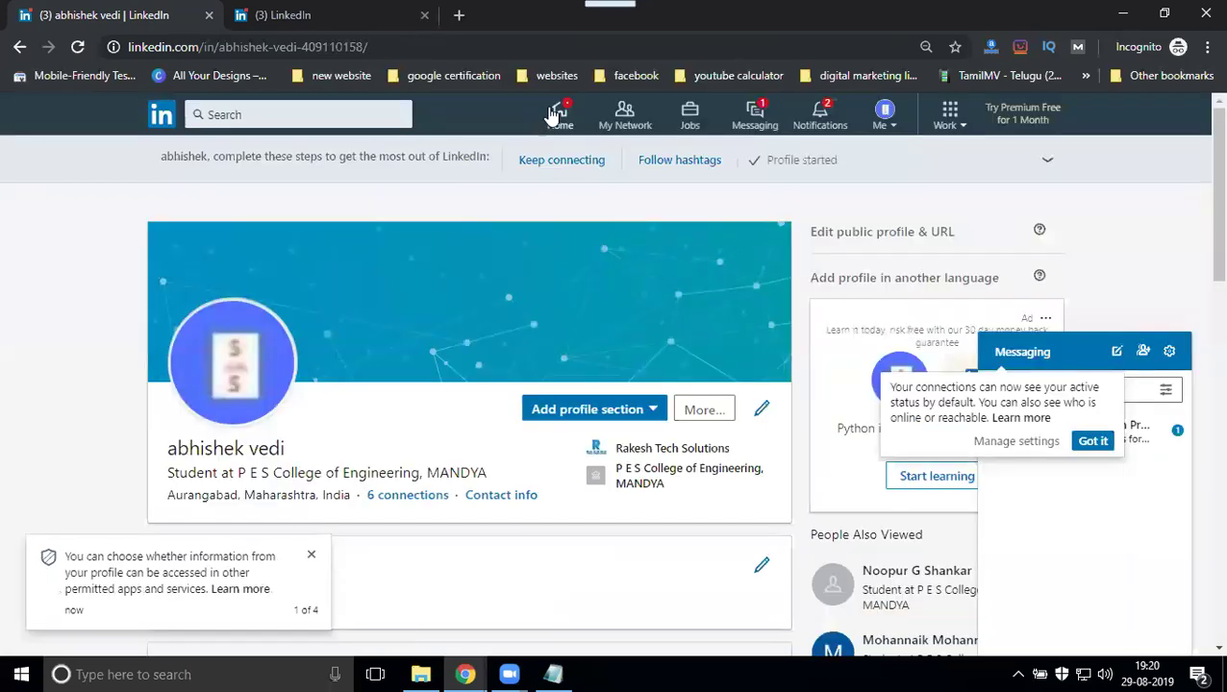
- Go to the Create a LinkedIn Page tab showing its four page-type cards
click(556, 113)
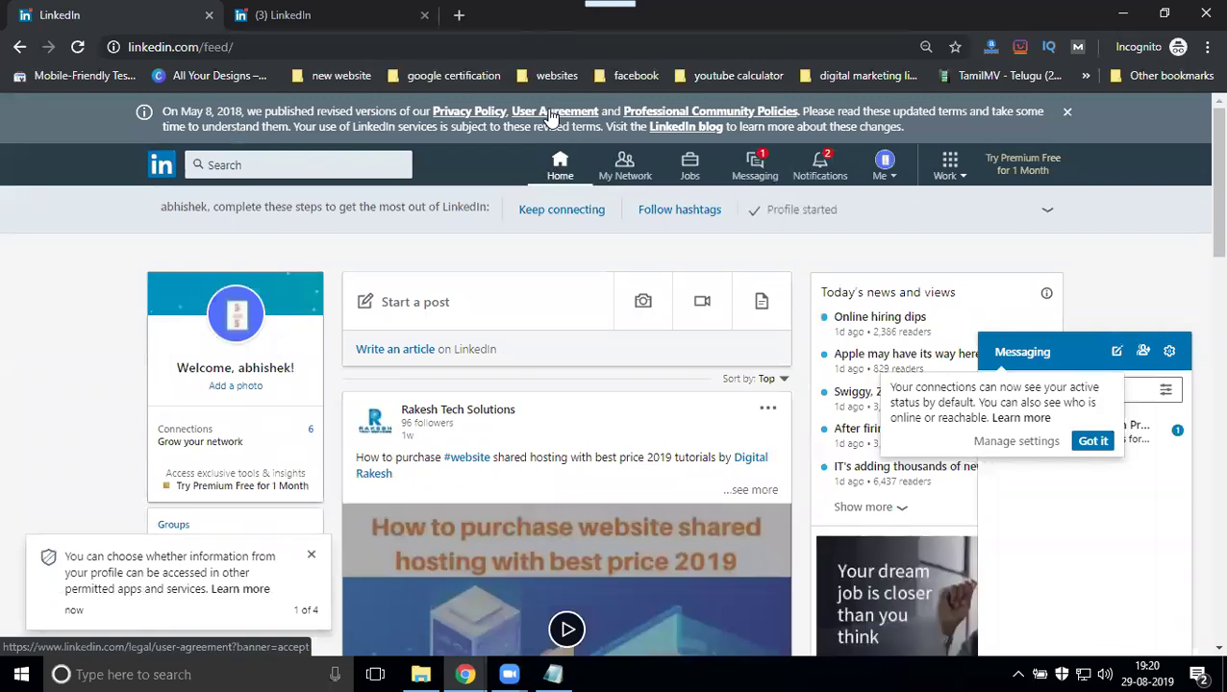
click(305, 11)
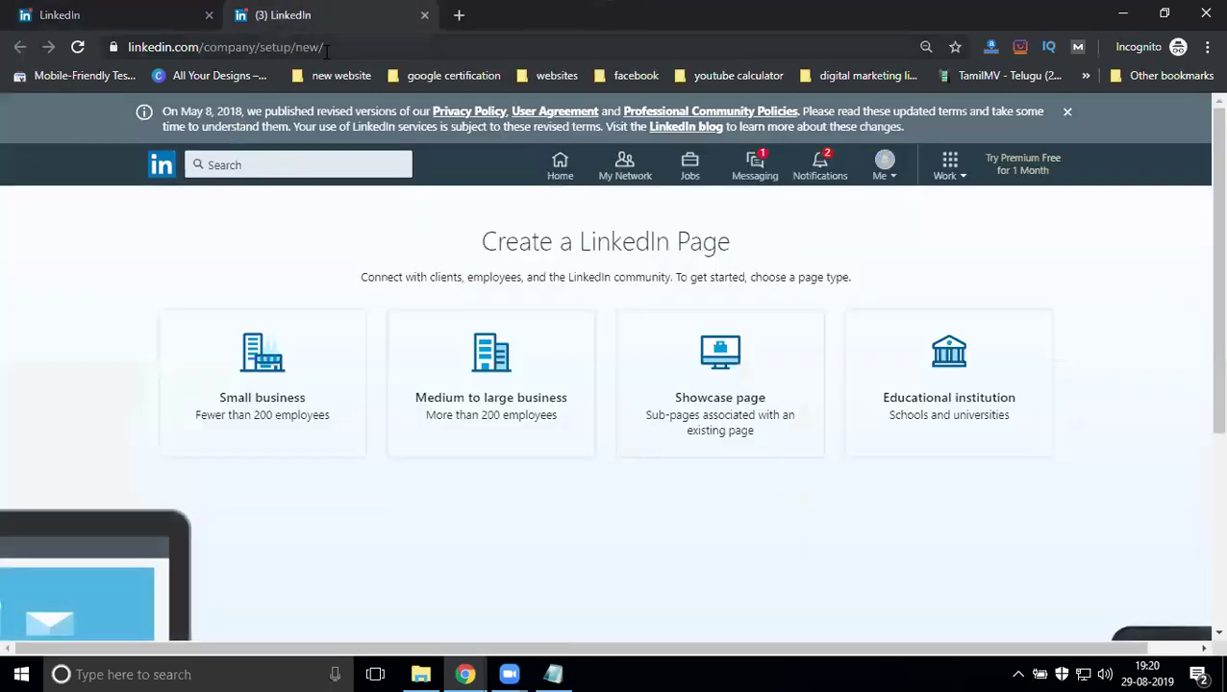
scroll(146, 362, down, 2)
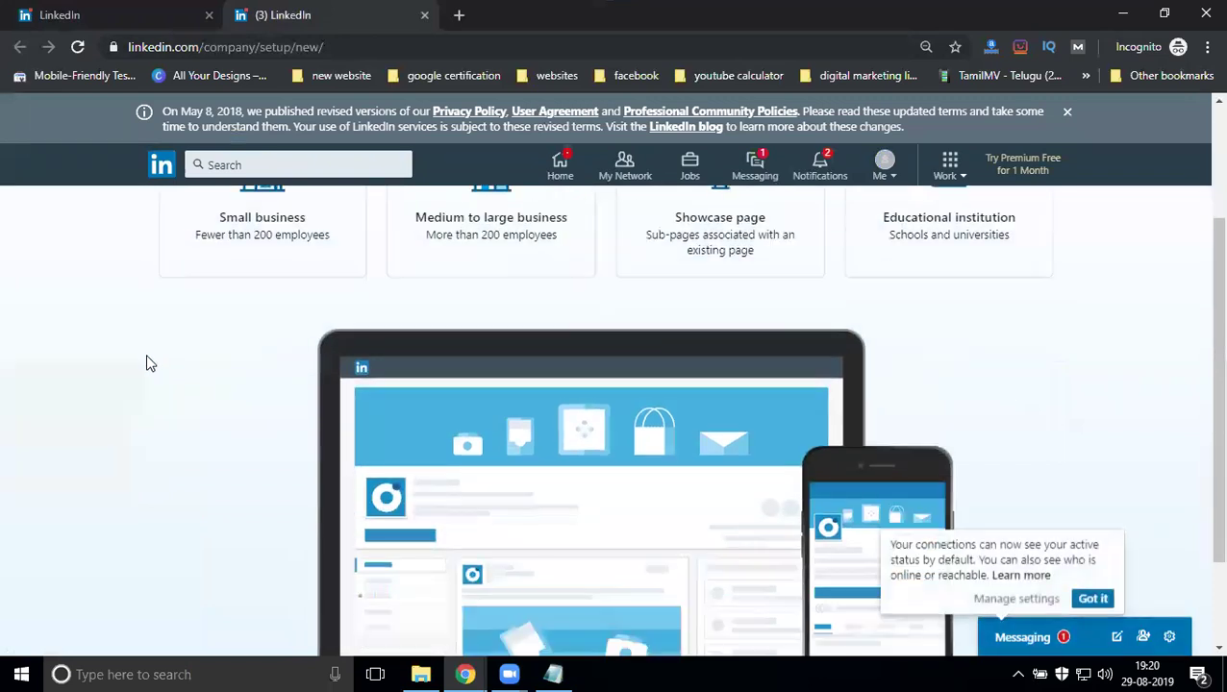
scroll(149, 362, up, 1)
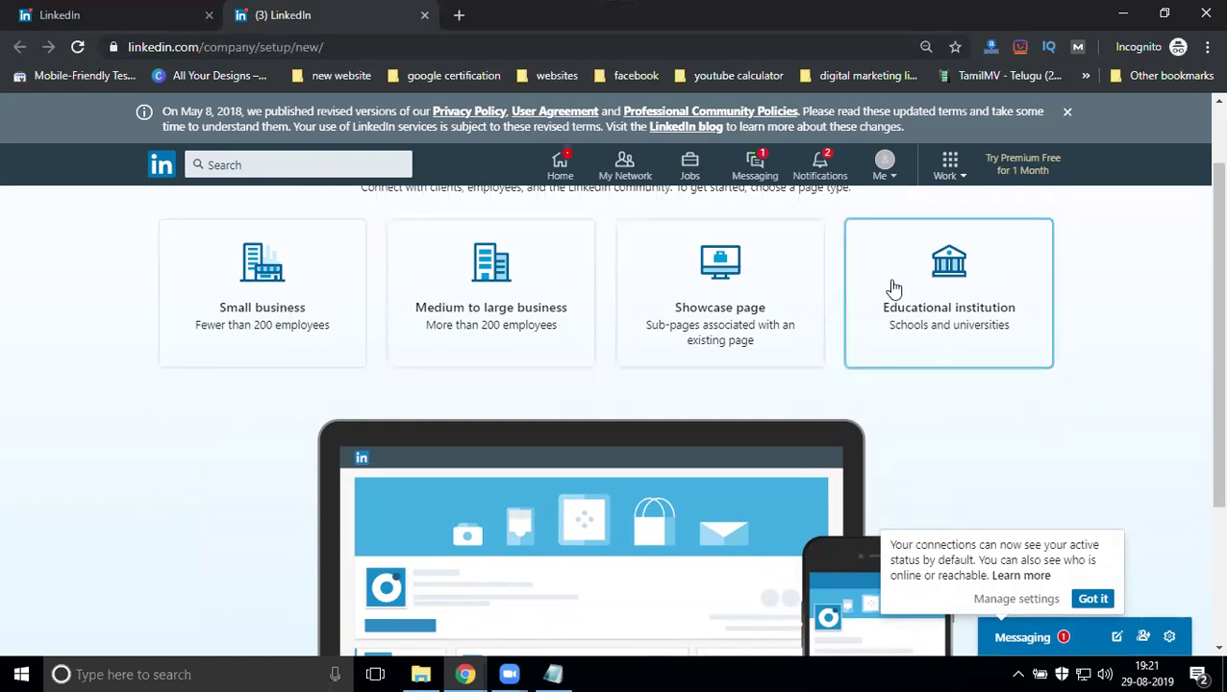
- Choose the Small business page type and name it 'Digital abhishek'
click(291, 293)
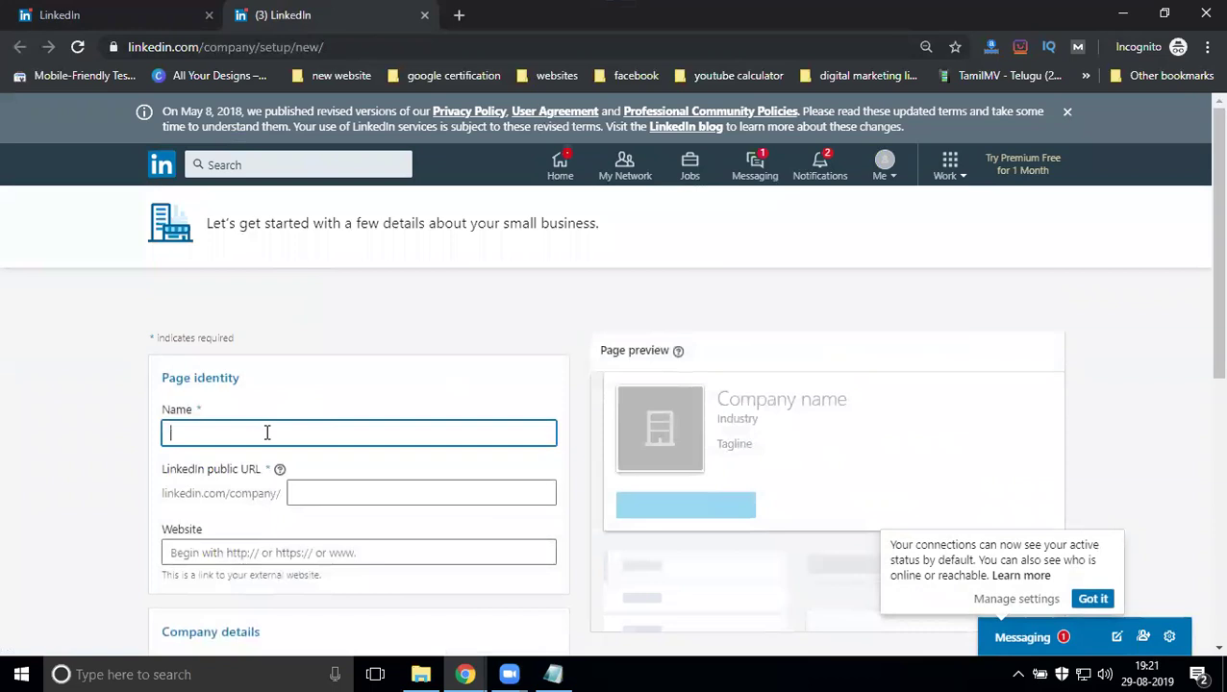
text(Digit)
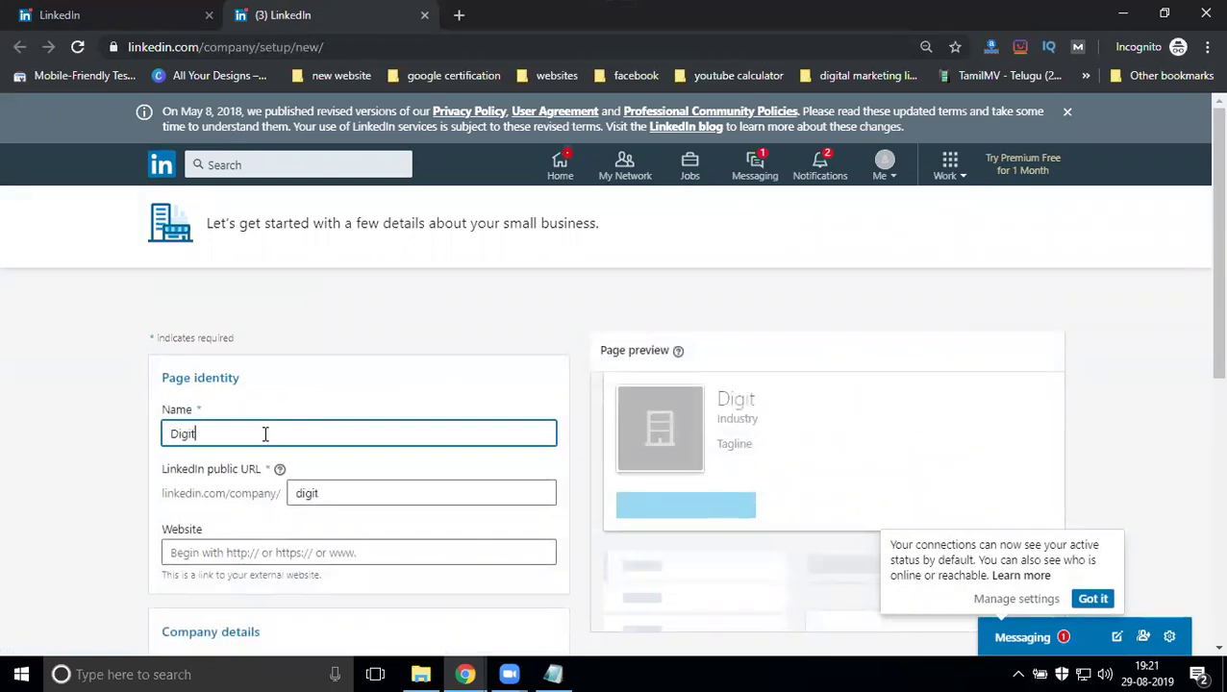
text(al abhishek)
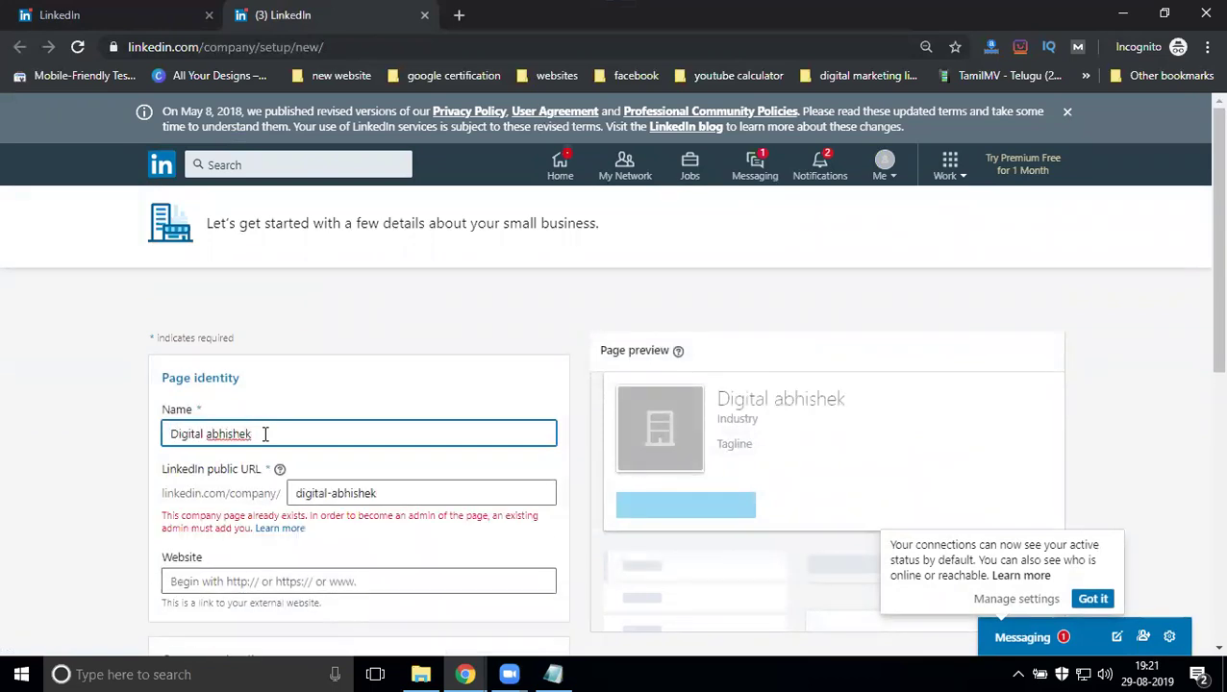
scroll(91, 409, down, 1)
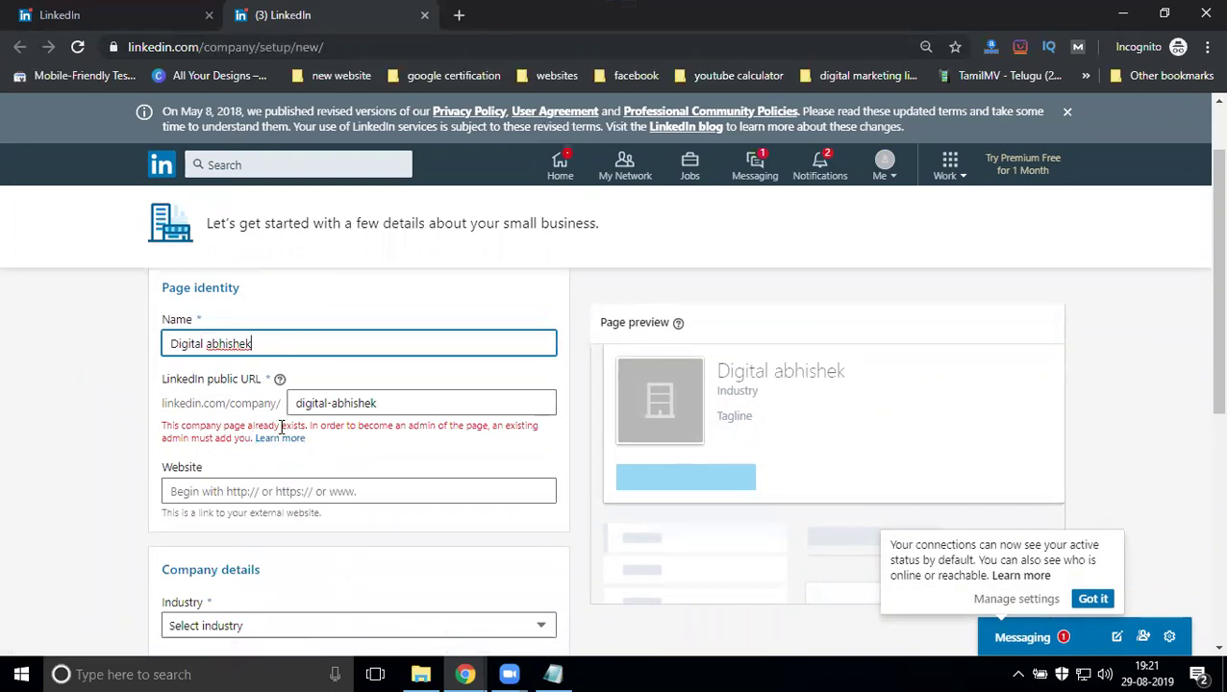
- Rework the public URL slug, trying abhishek-digital instead
click(310, 404)
double_click(310, 404)
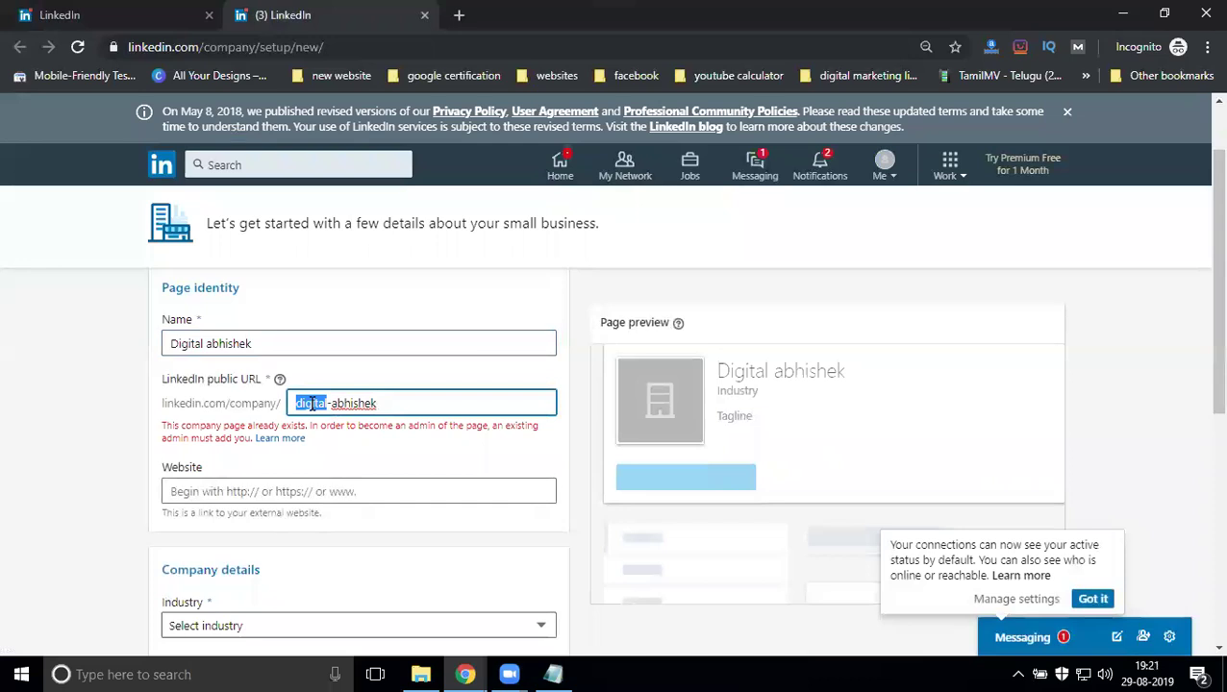
key(BackSpace)
key(Delete)
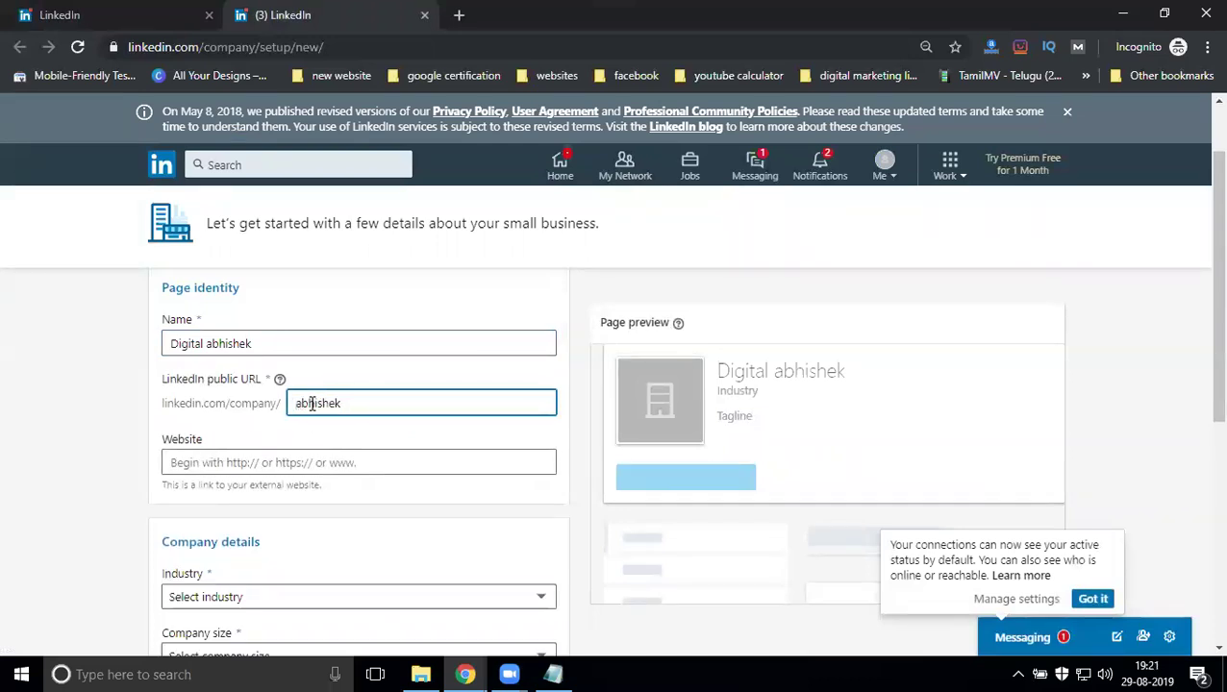
text(-digital)
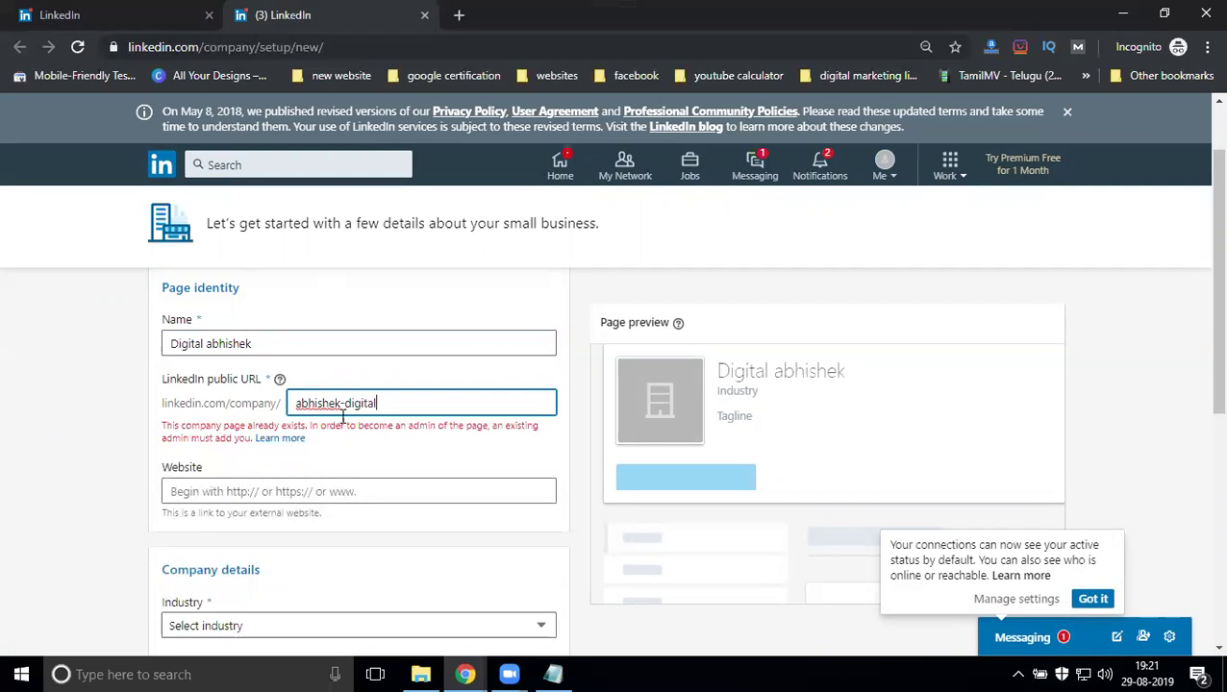
- Change the public URL to the available digital-abhishekvedi and accept it
triple_click(360, 404)
text(abhishek)
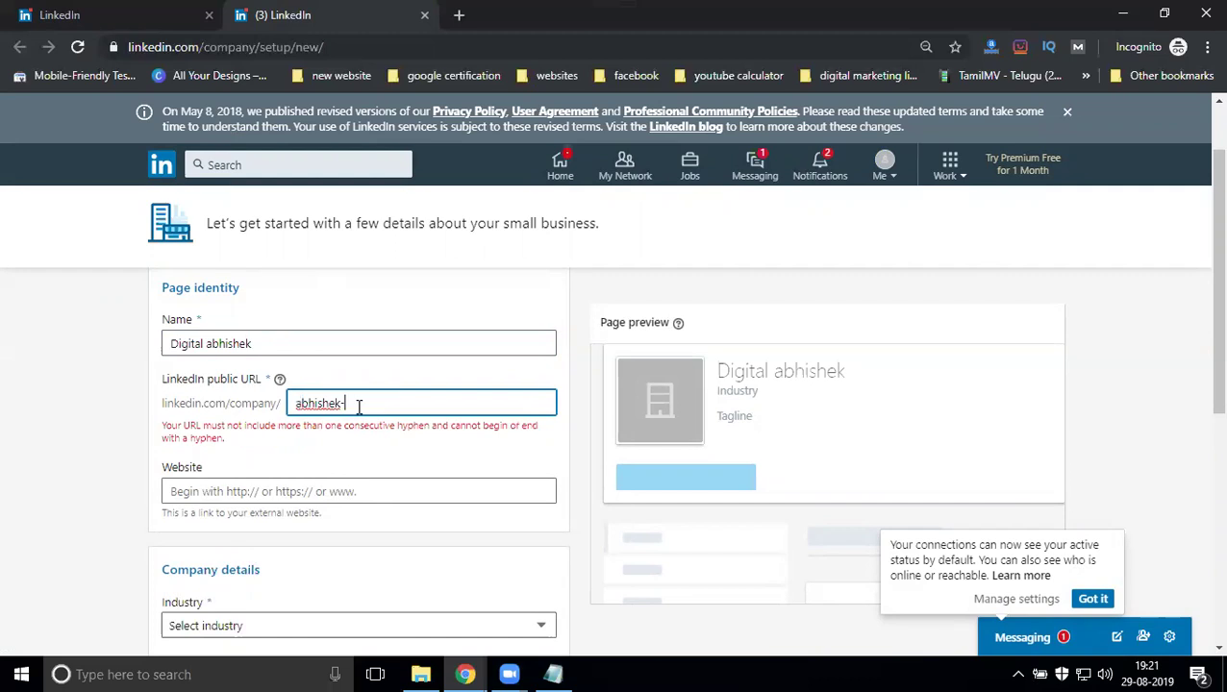
key(Home)
text(digital-)
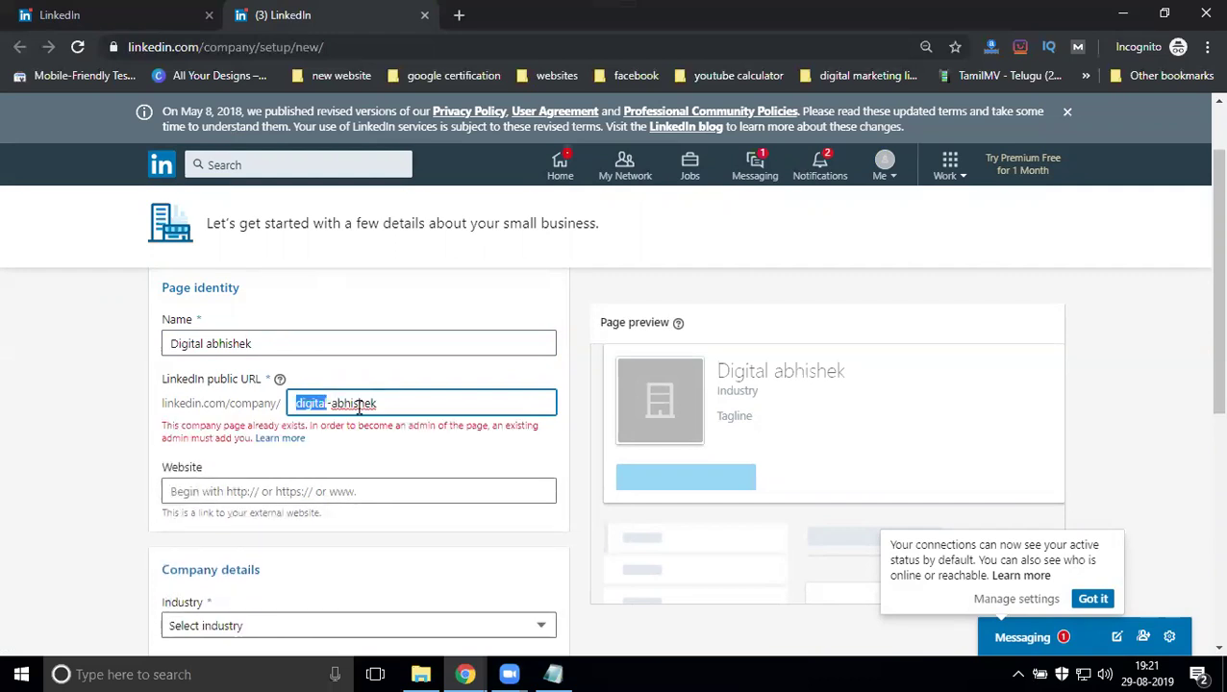
click(405, 402)
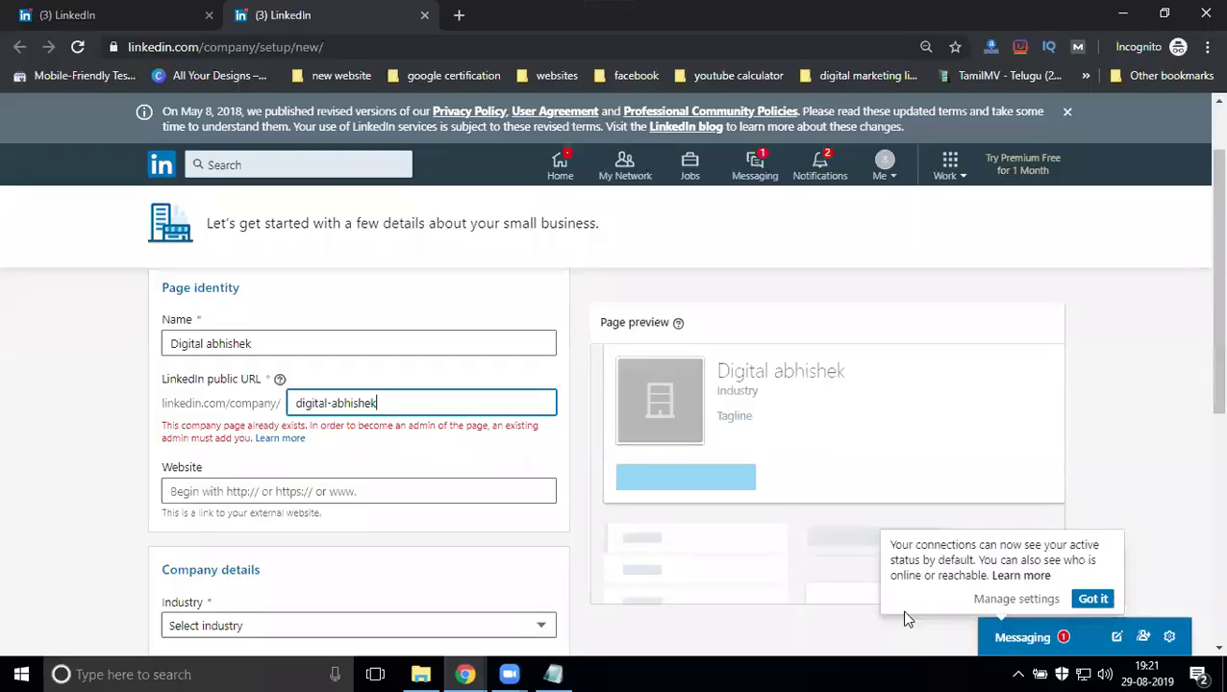
text(vedi)
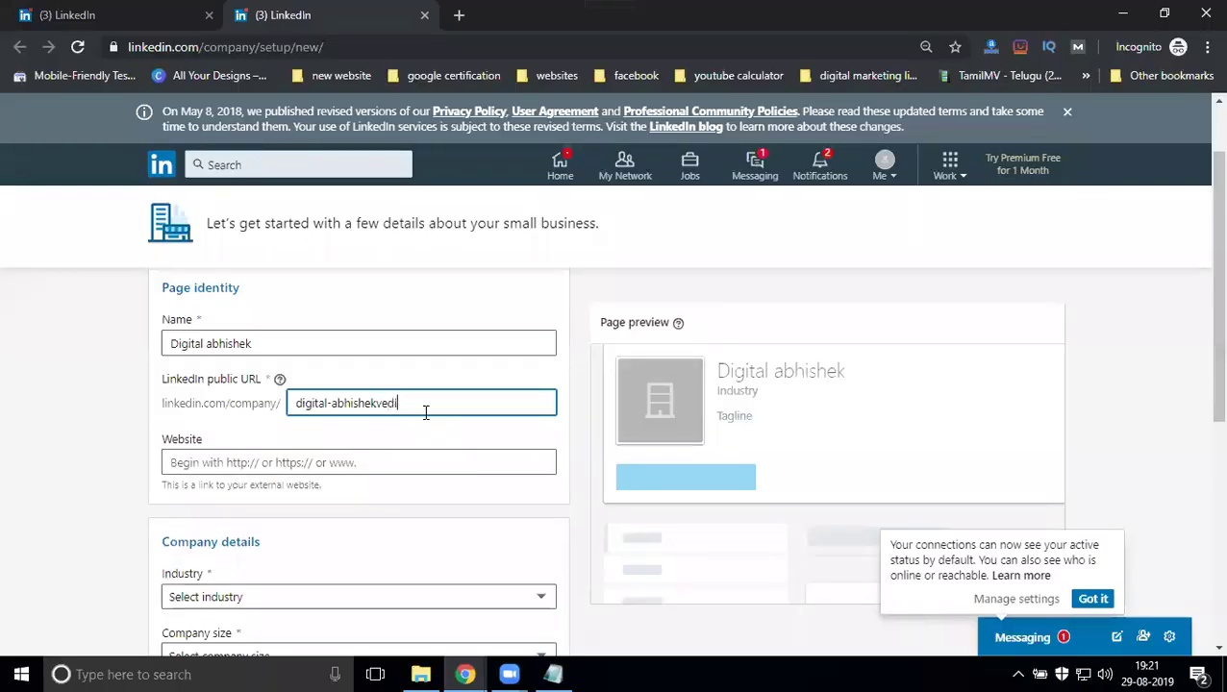
double_click(425, 412)
click(85, 401)
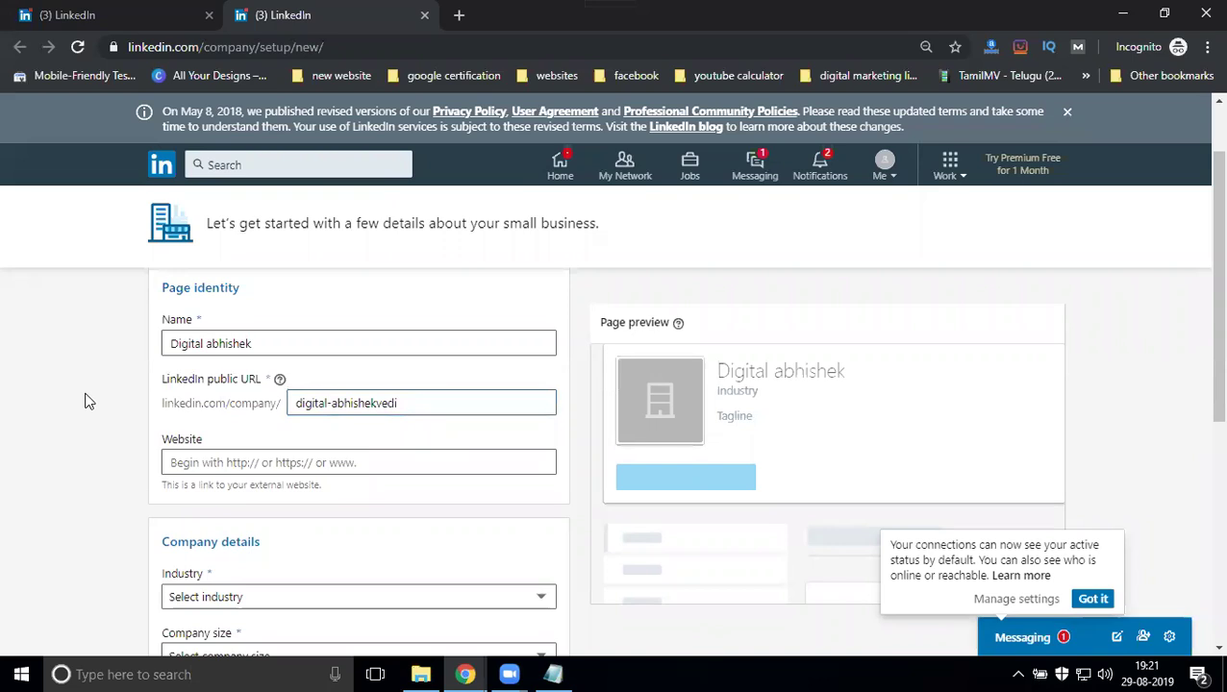
scroll(84, 401, down, 2)
- Set the page industry to Marketing & Advertising
scroll(88, 400, up, 1)
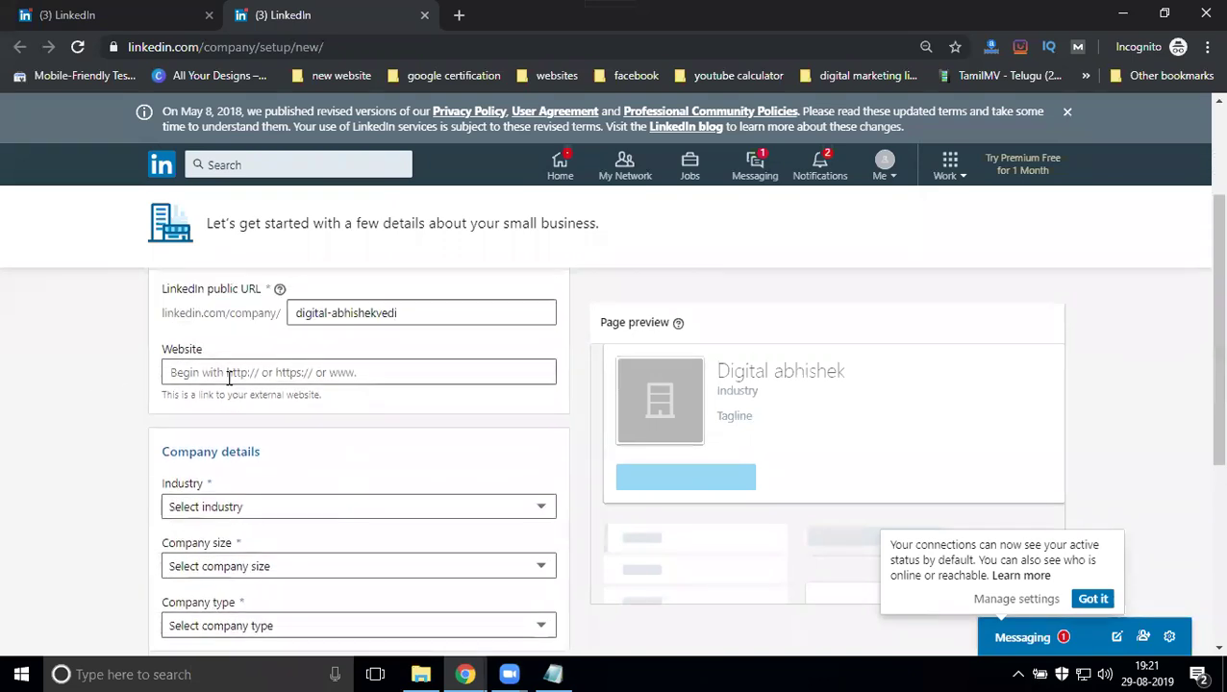
click(240, 373)
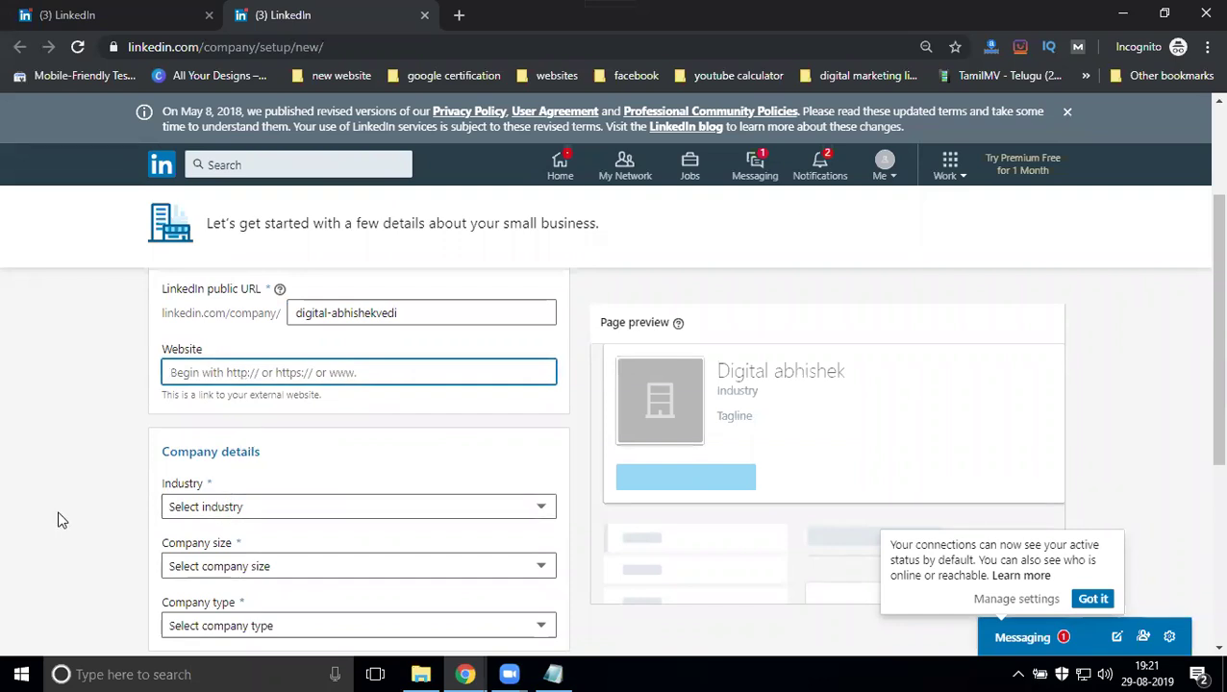
scroll(58, 517, down, 1)
click(207, 419)
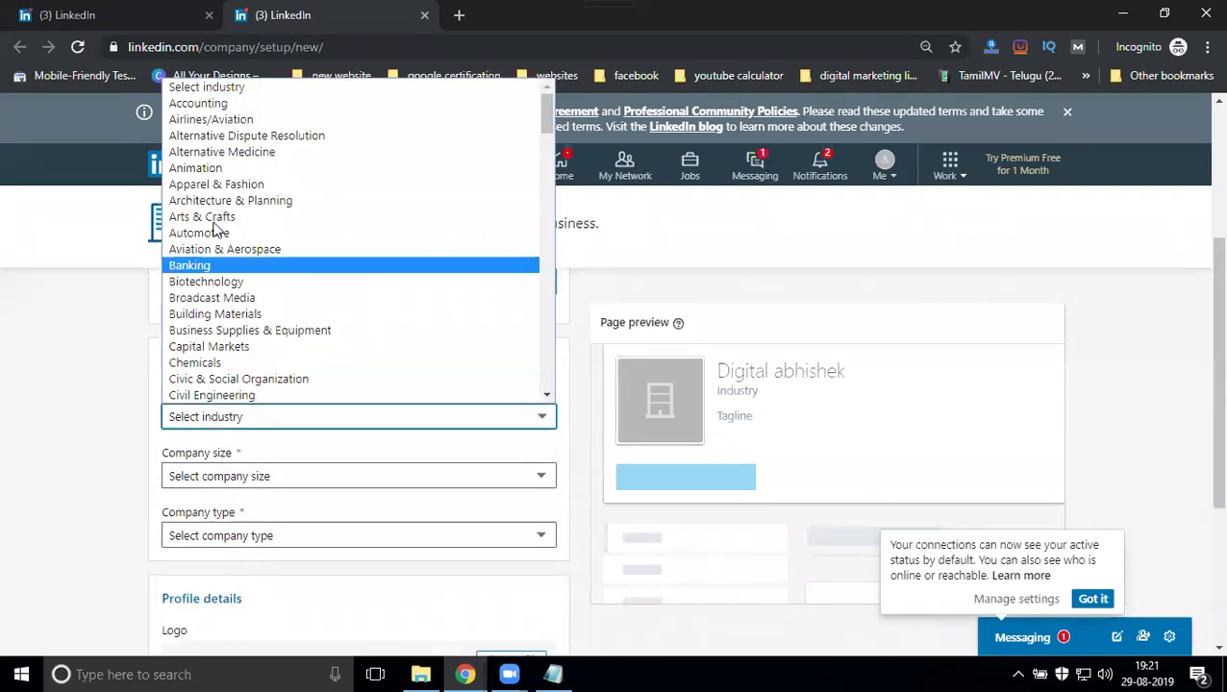
key(m)
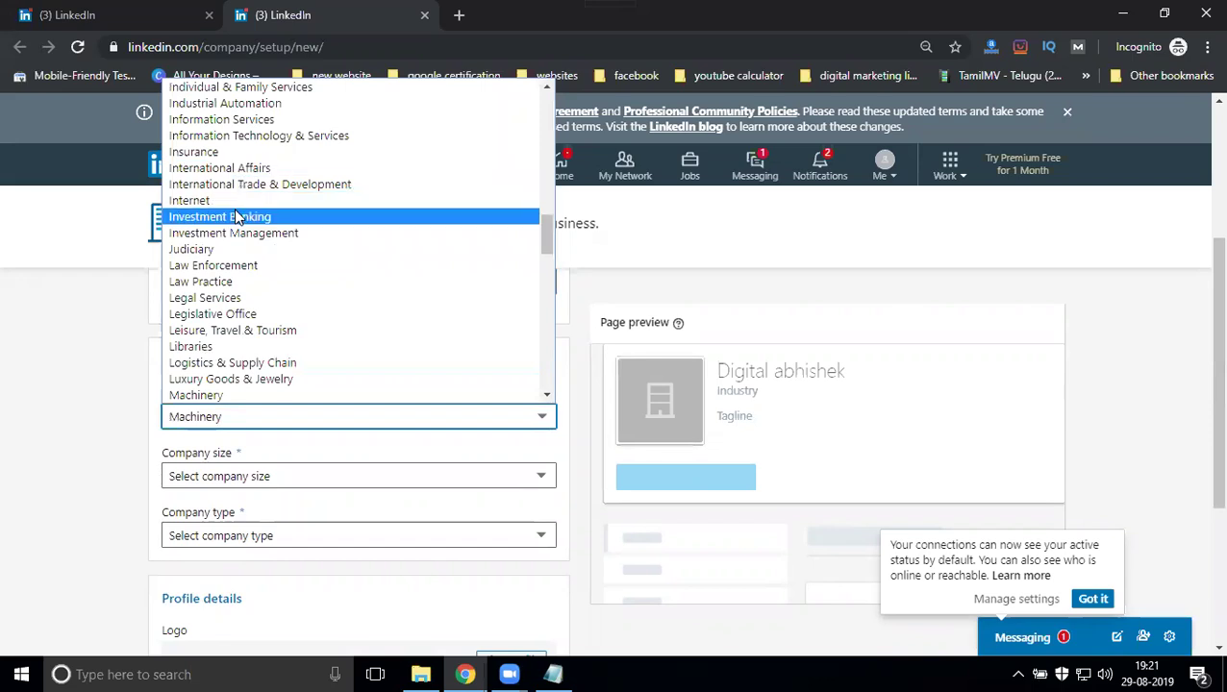
scroll(236, 216, down, 2)
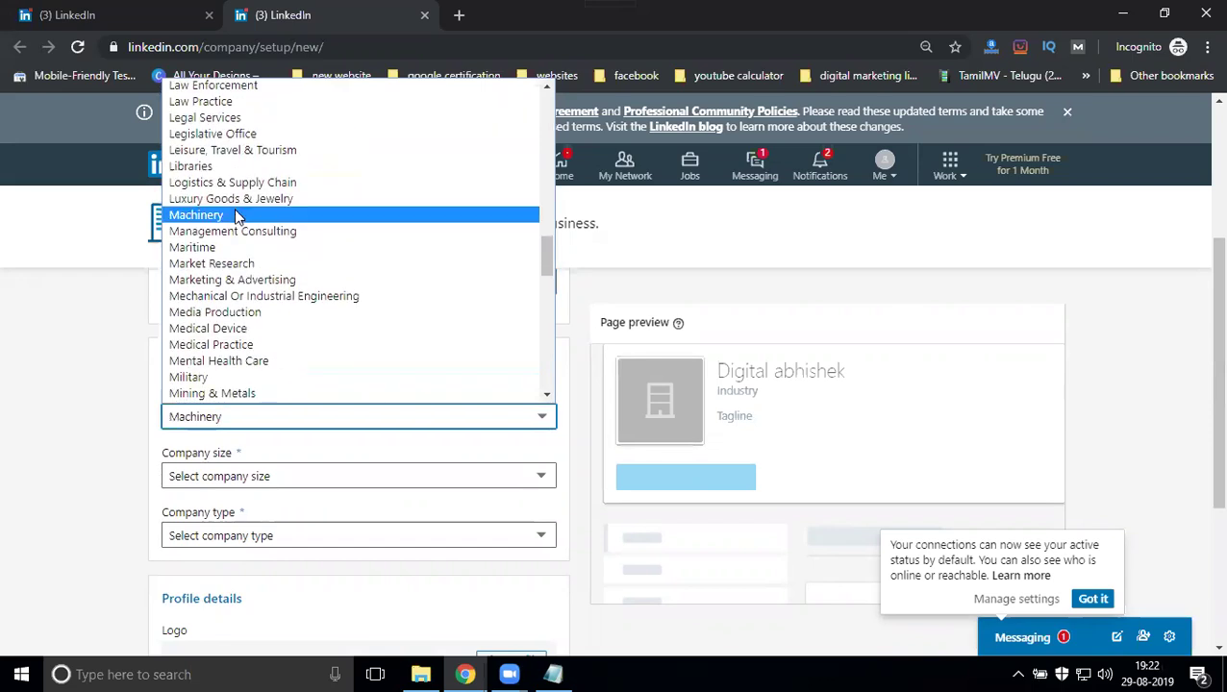
click(239, 280)
- Set company size to 11–50 employees and company type to Public company
scroll(90, 375, down, 2)
click(243, 306)
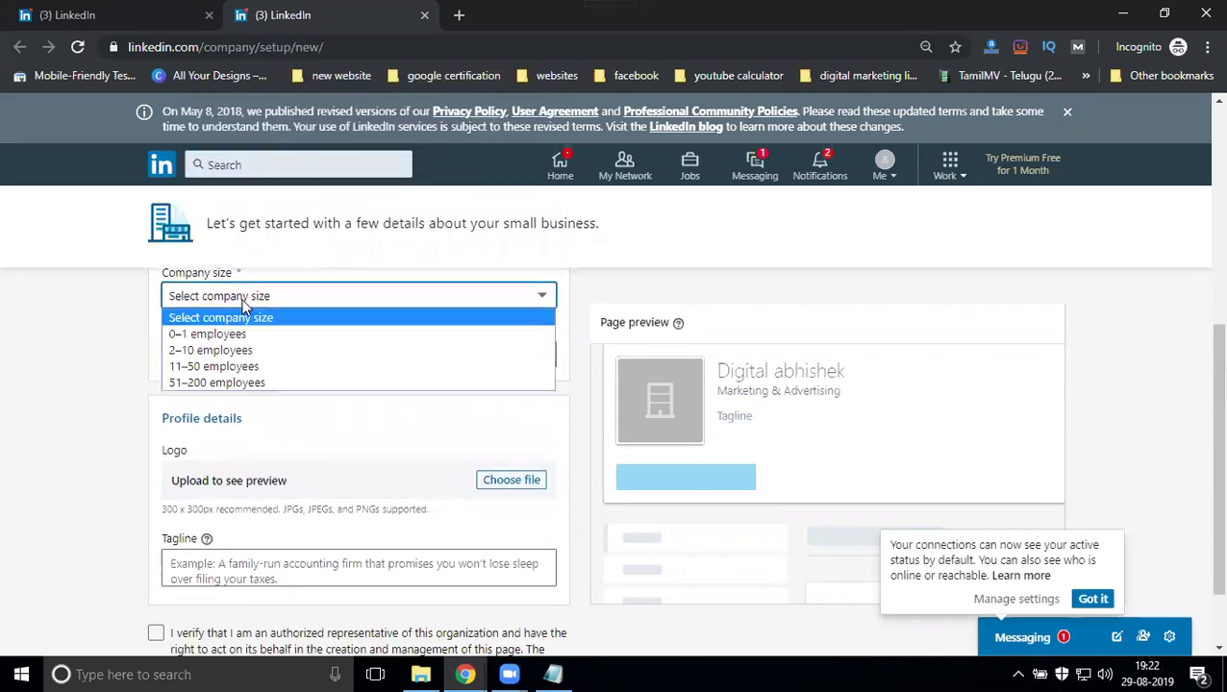
click(229, 351)
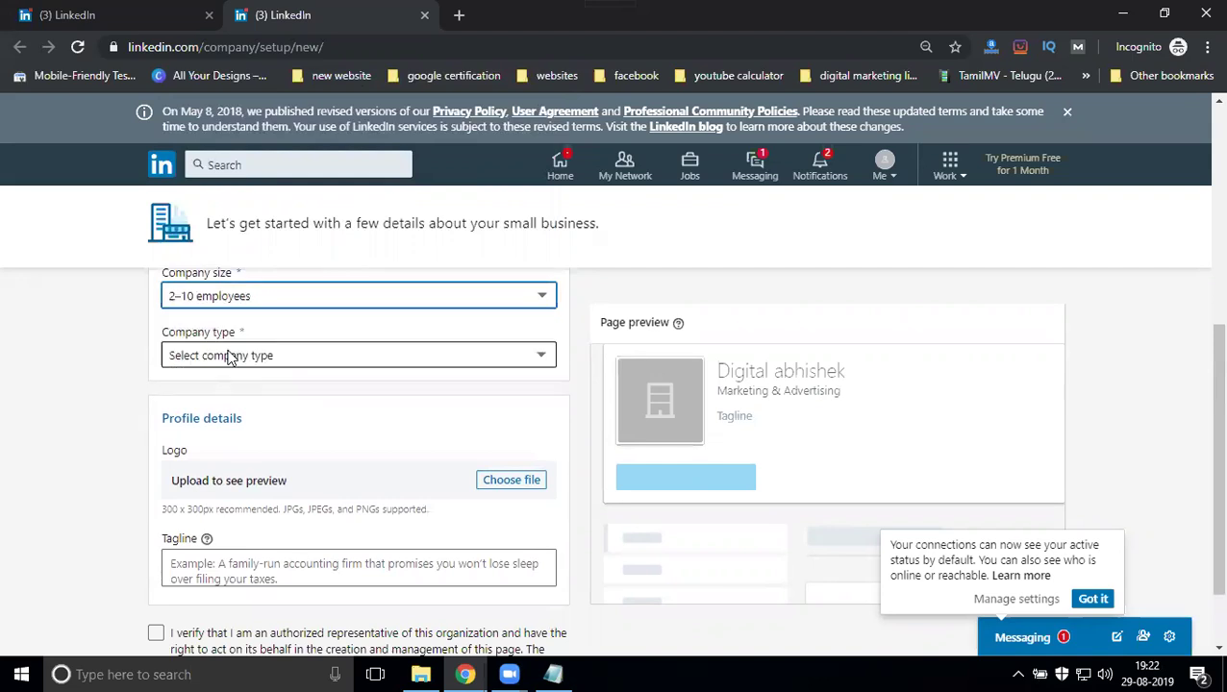
click(214, 303)
click(225, 364)
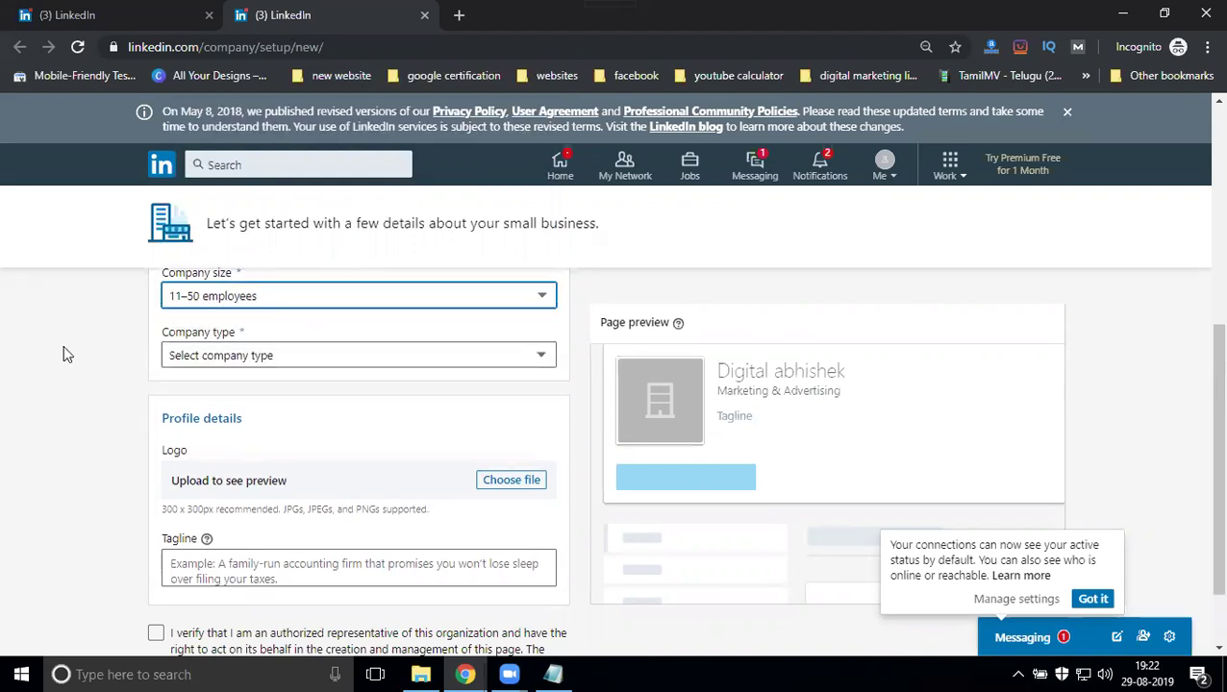
click(229, 362)
click(202, 391)
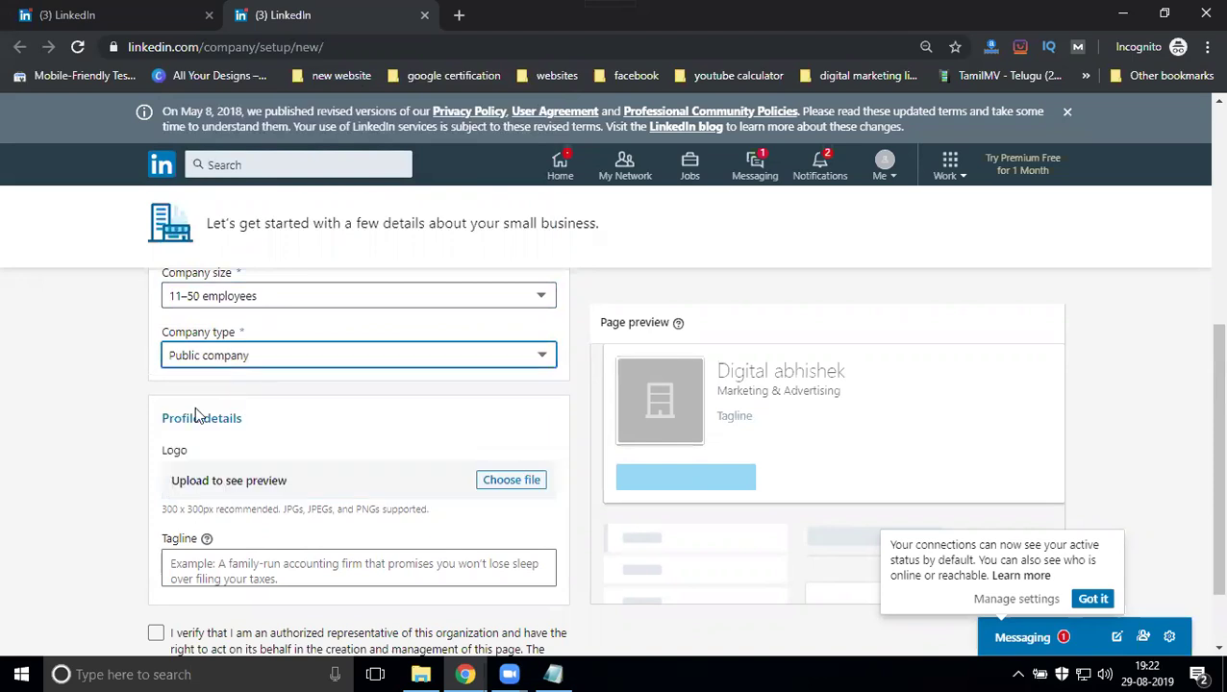
scroll(317, 474, down, 1)
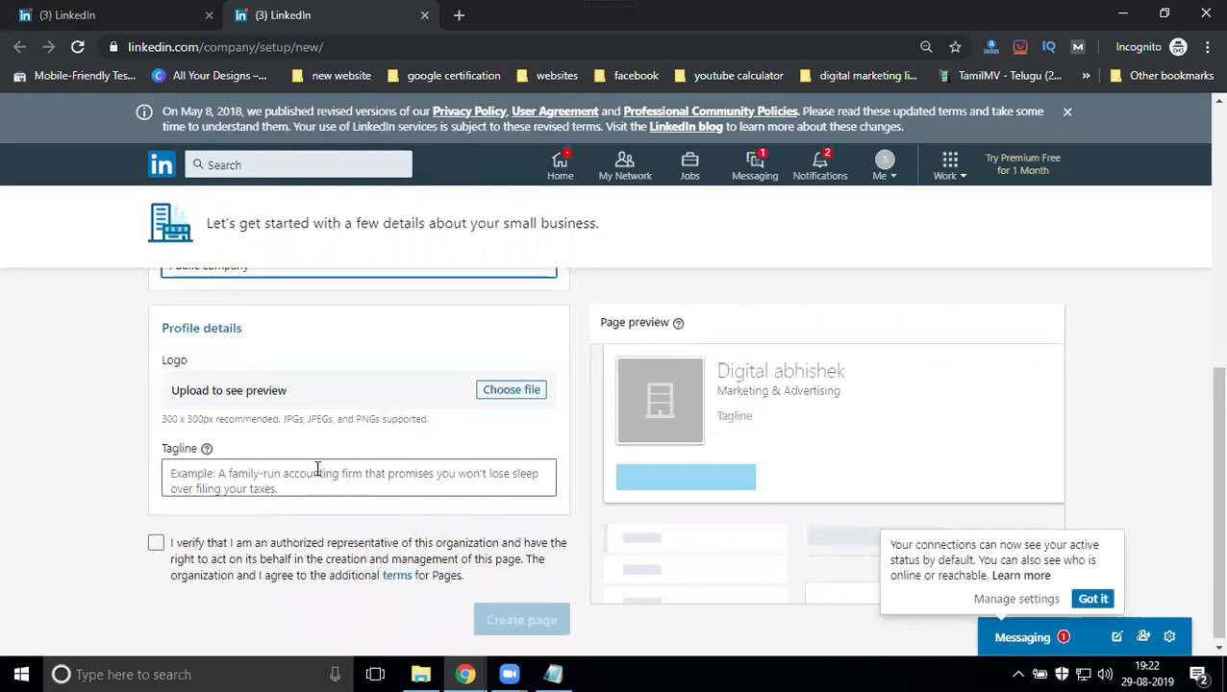
- Upload S.jpg as the page logo
click(487, 394)
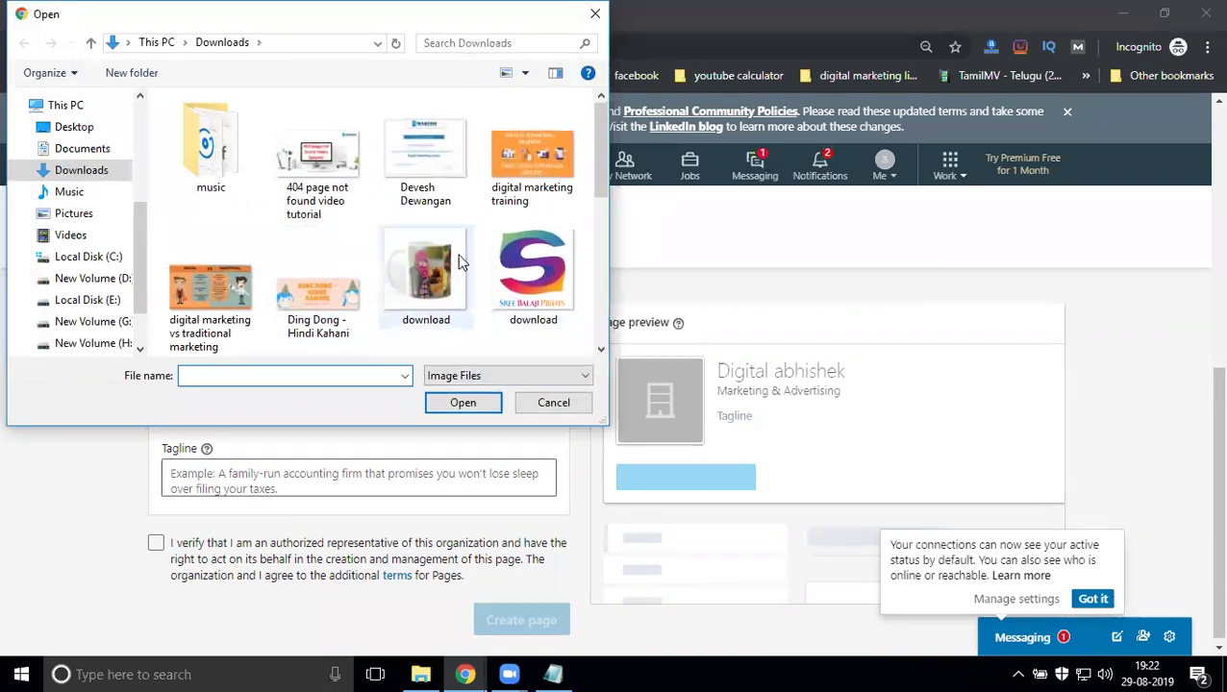
scroll(458, 254, down, 1)
scroll(457, 254, down, 1)
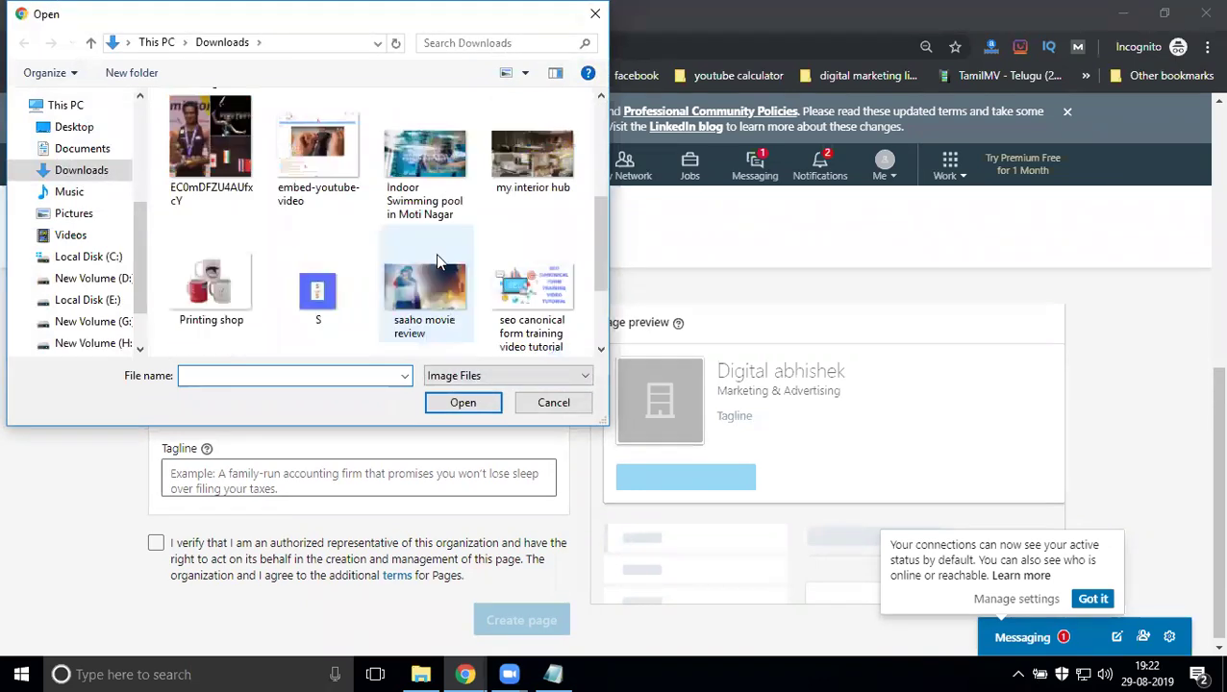
double_click(318, 288)
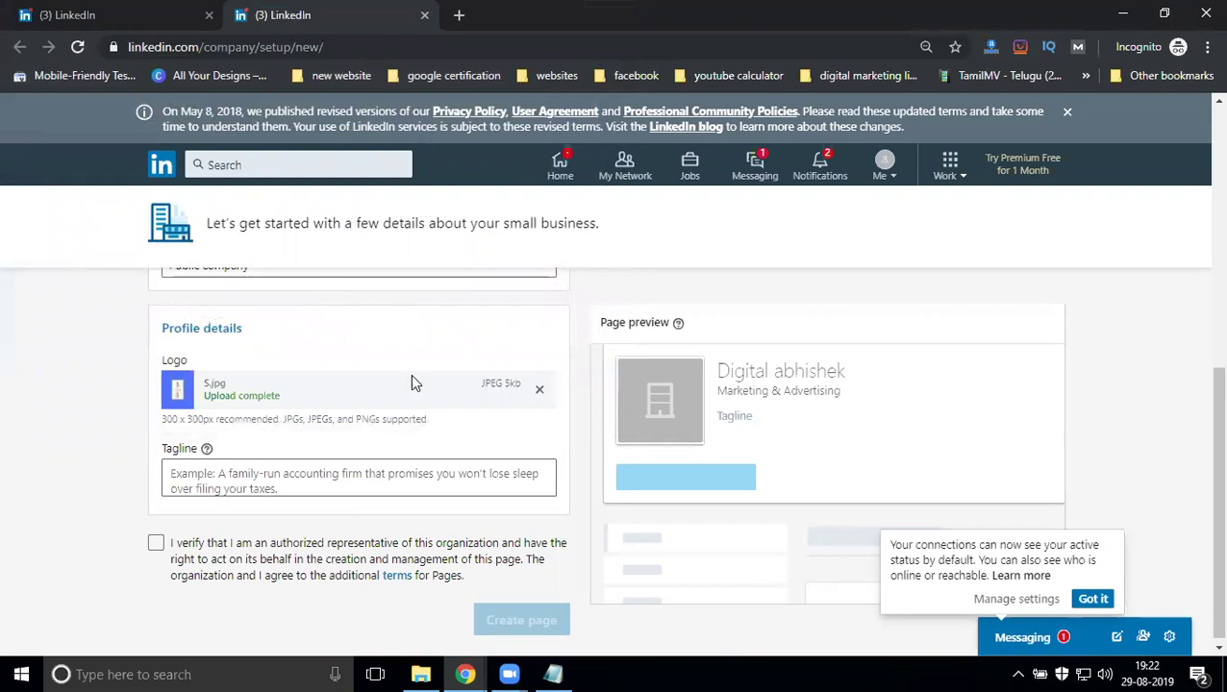
- Add the tagline 'Digital Marketing Analyst', confirm authorization, and create the page
click(292, 476)
text(D)
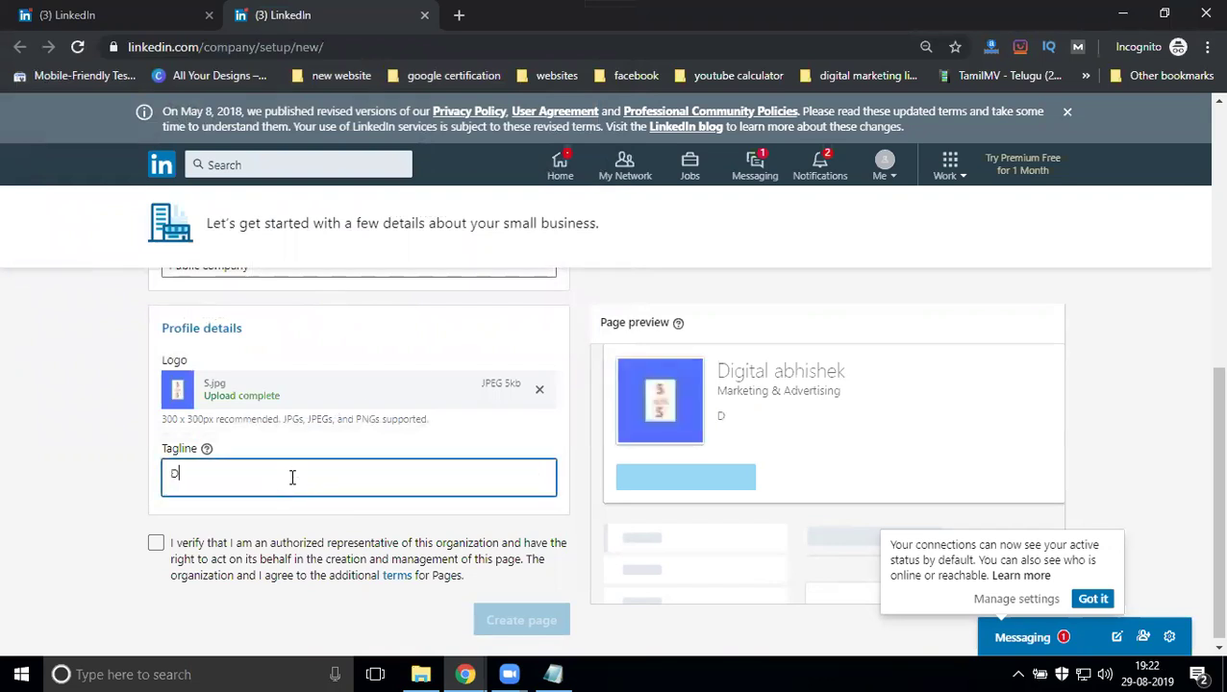
text(igital Mar)
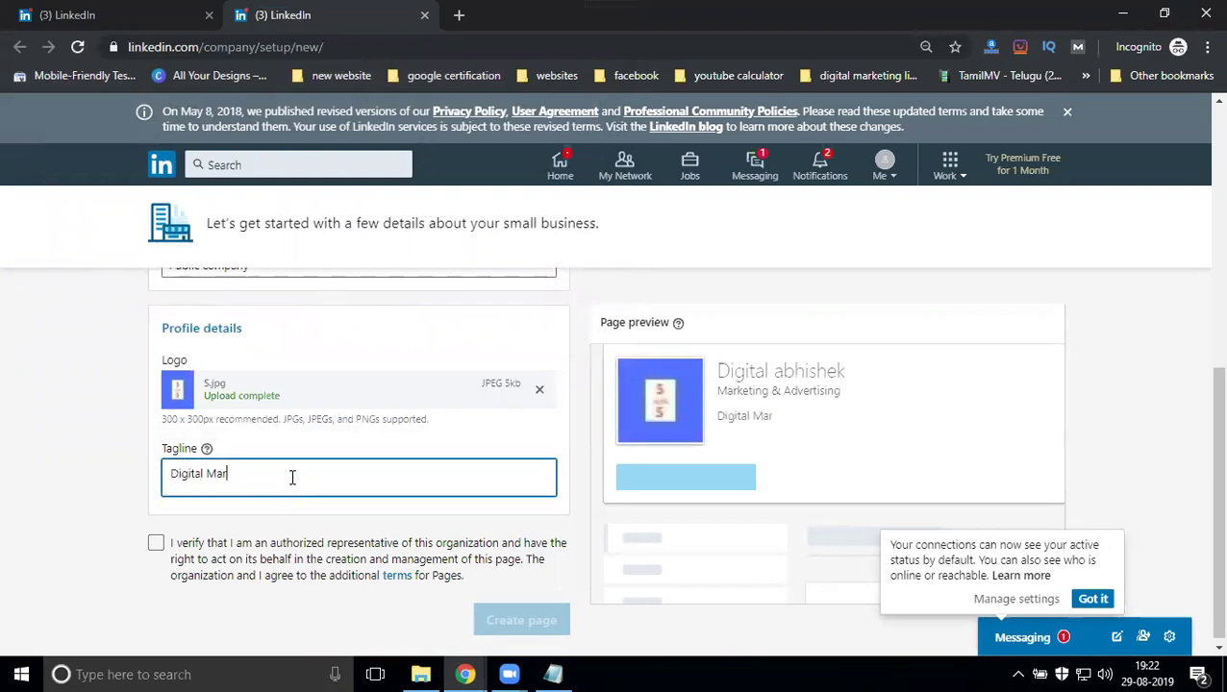
text(keting Anal)
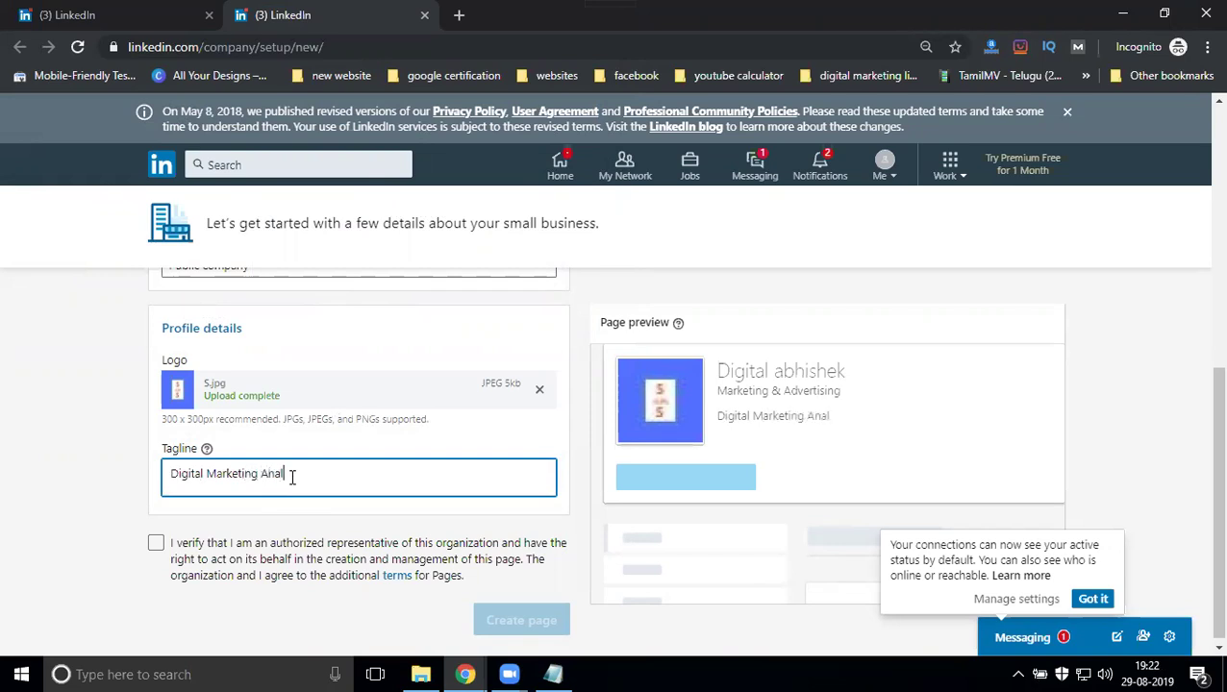
text(yst)
click(155, 544)
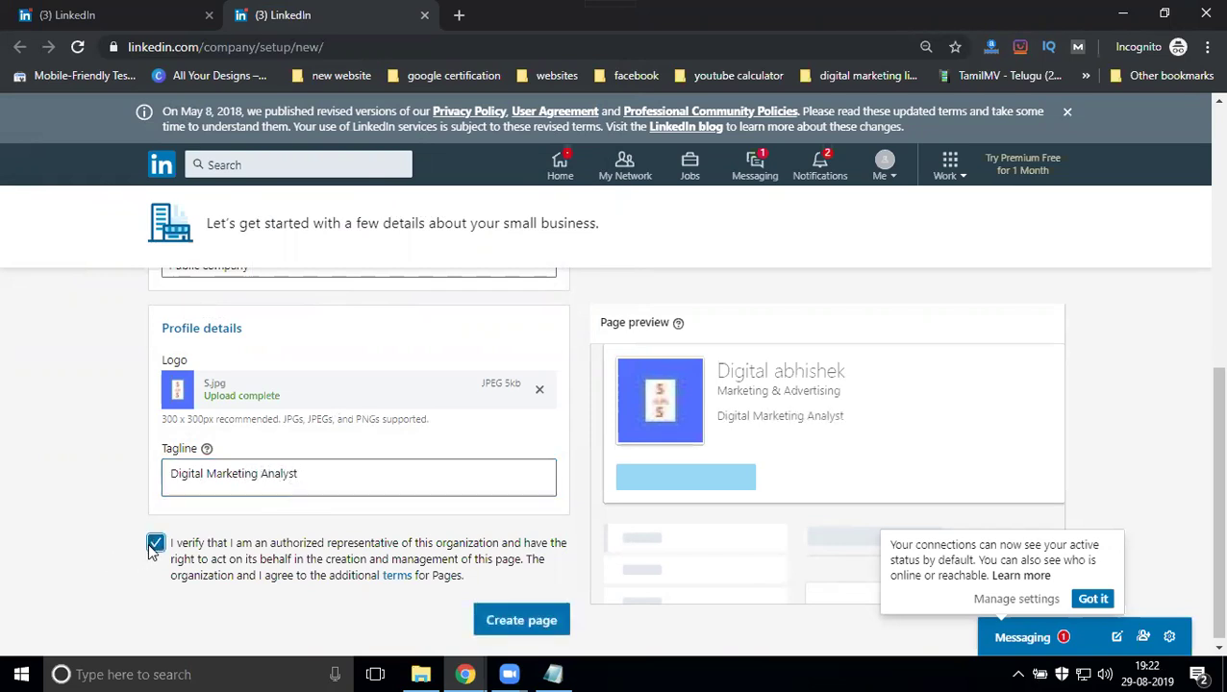
click(526, 622)
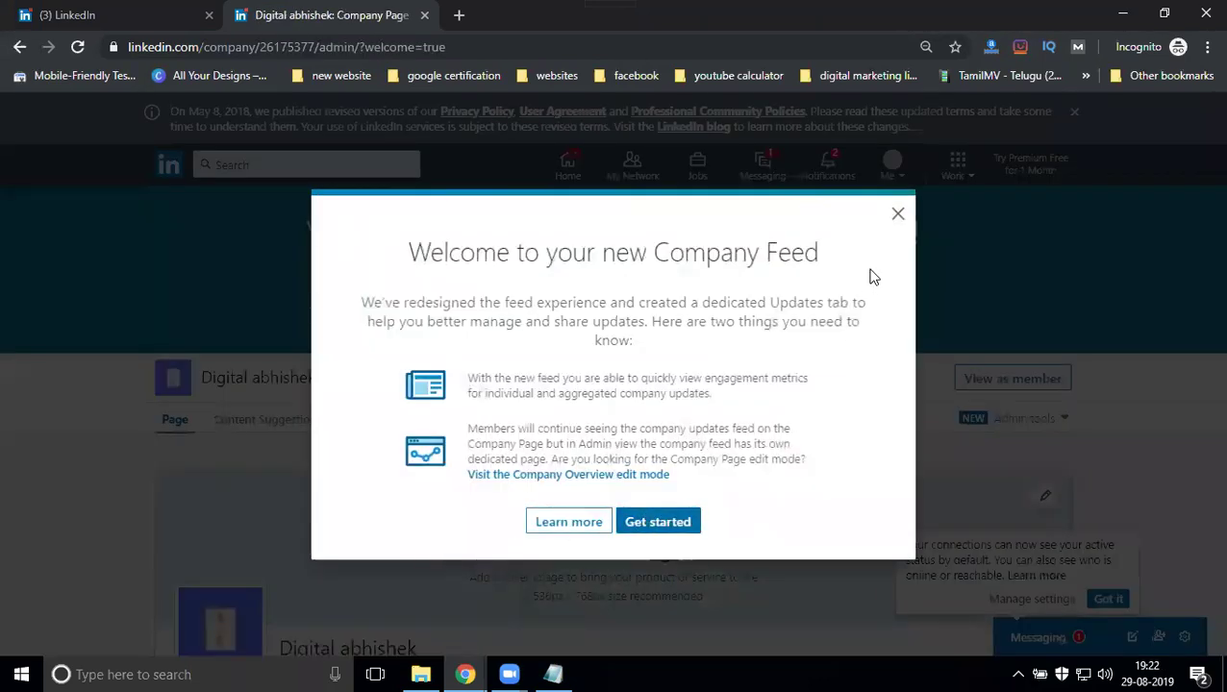
- Dismiss the welcome message and open the Digital abhishek page-info editor
click(897, 215)
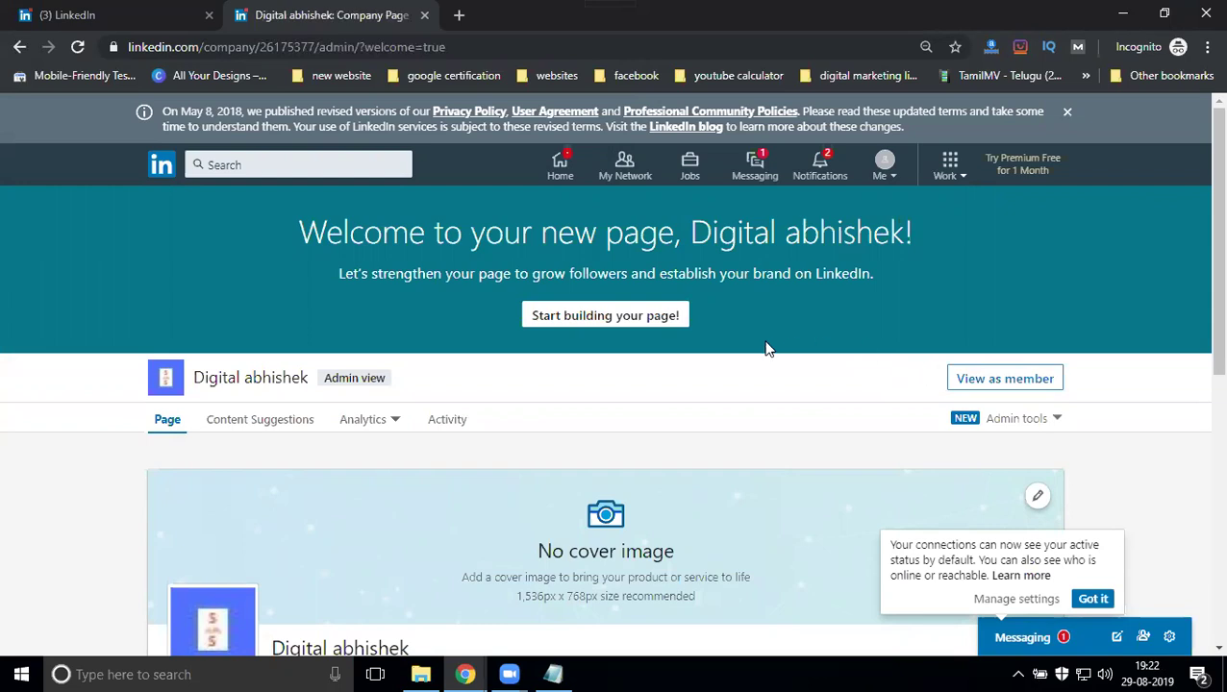
scroll(723, 419, down, 1)
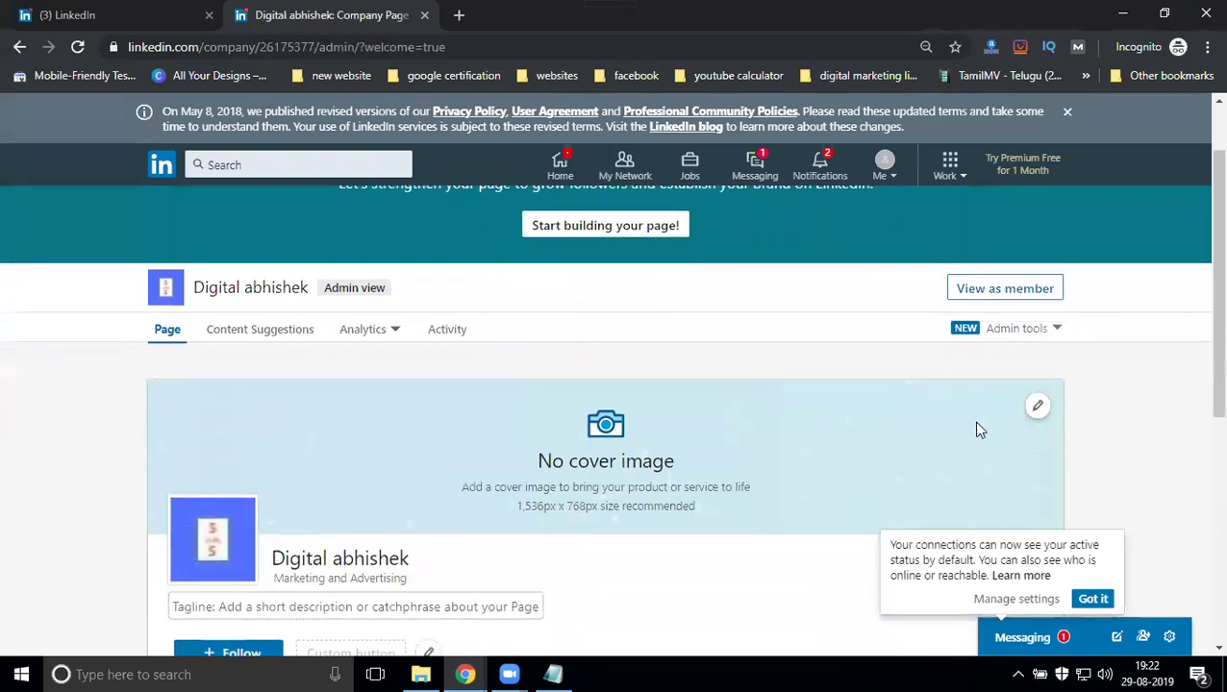
click(1041, 408)
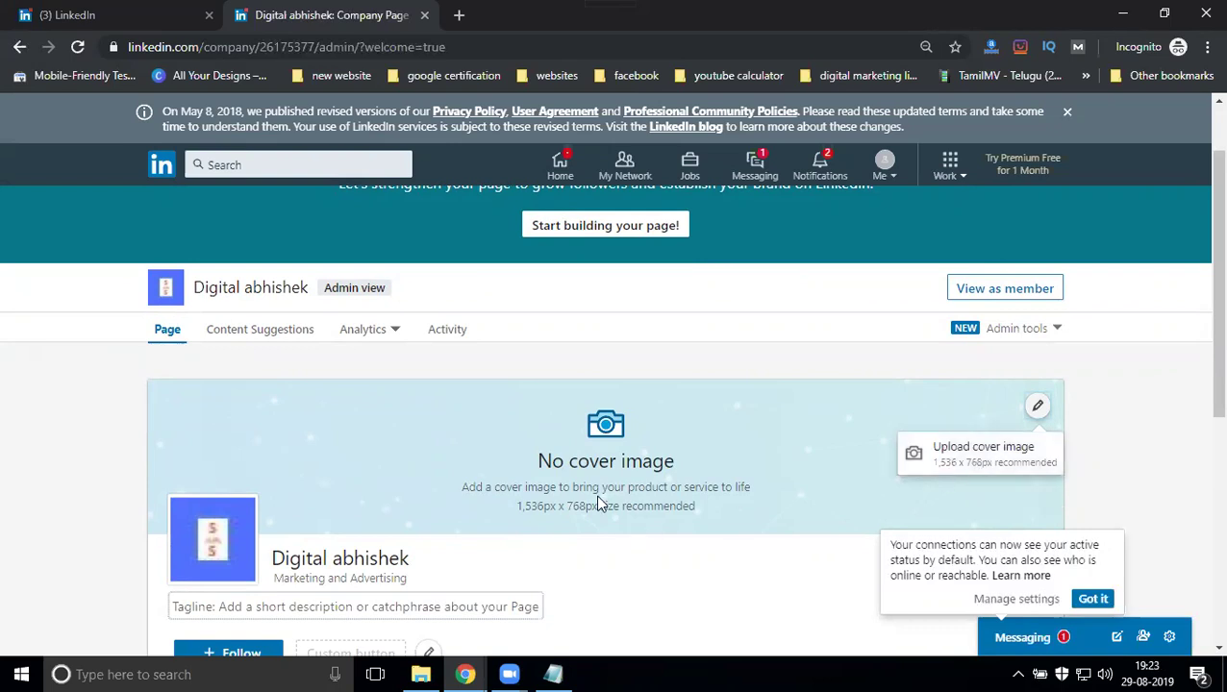
scroll(551, 485, down, 2)
scroll(381, 438, down, 1)
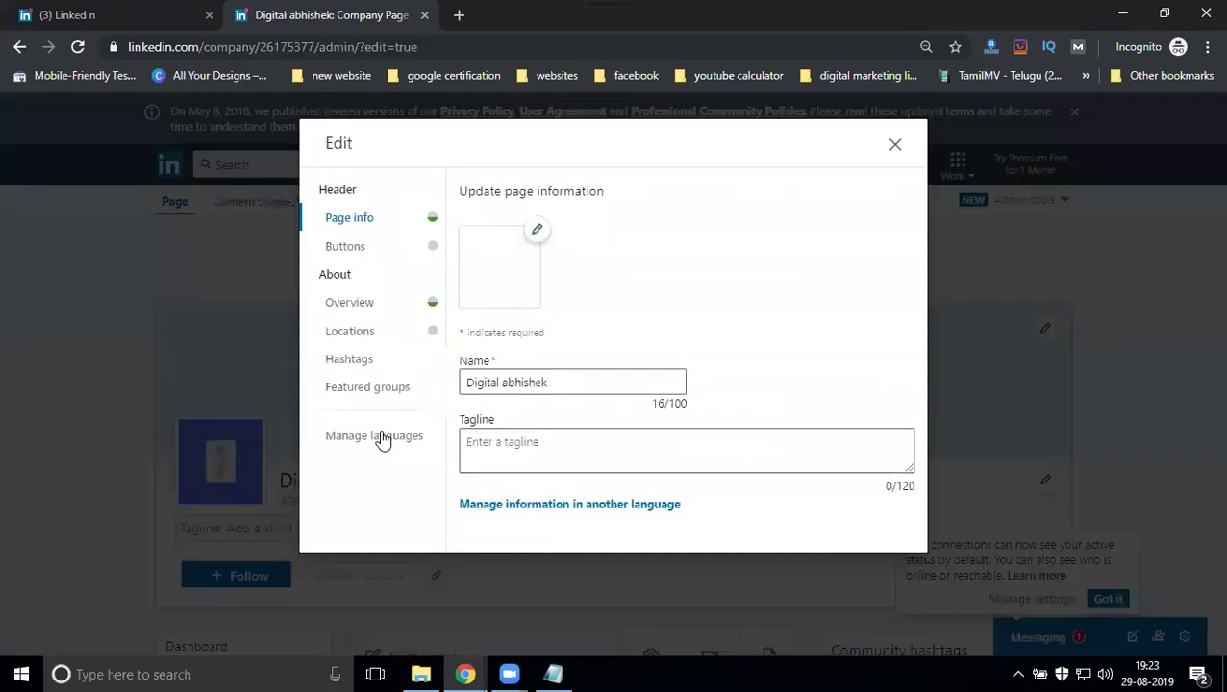
- Enter 'Digital Marketing Analyst' as the page tagline and save it
click(890, 146)
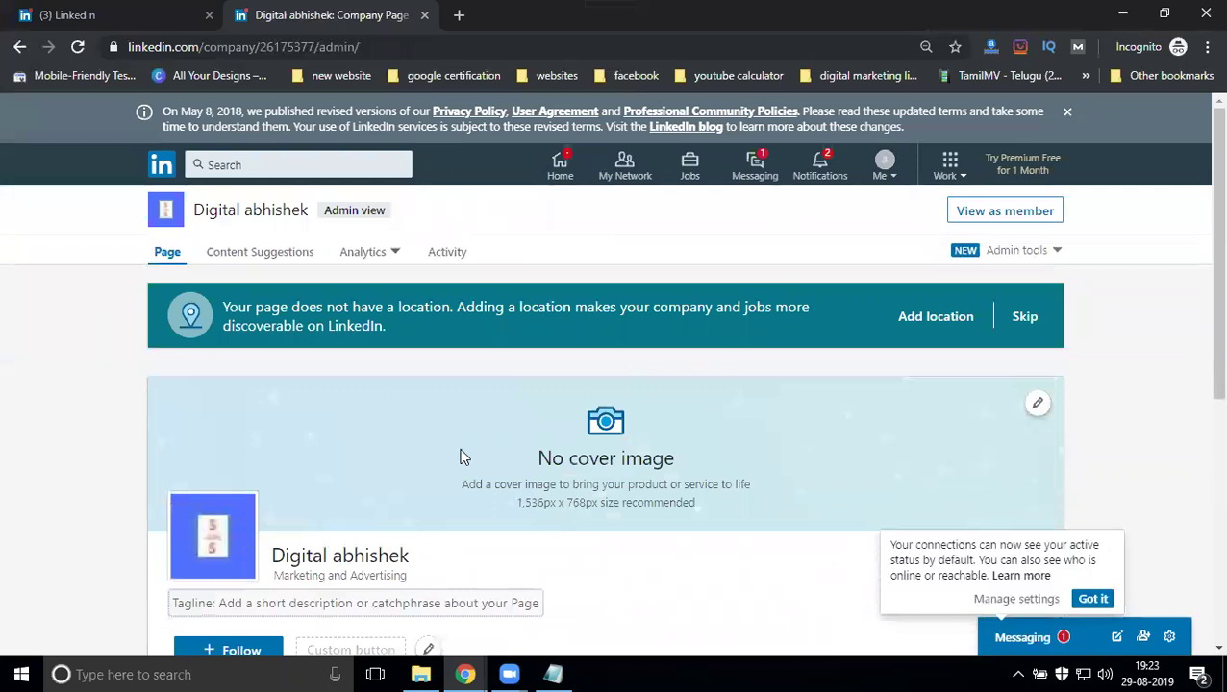
scroll(466, 457, down, 1)
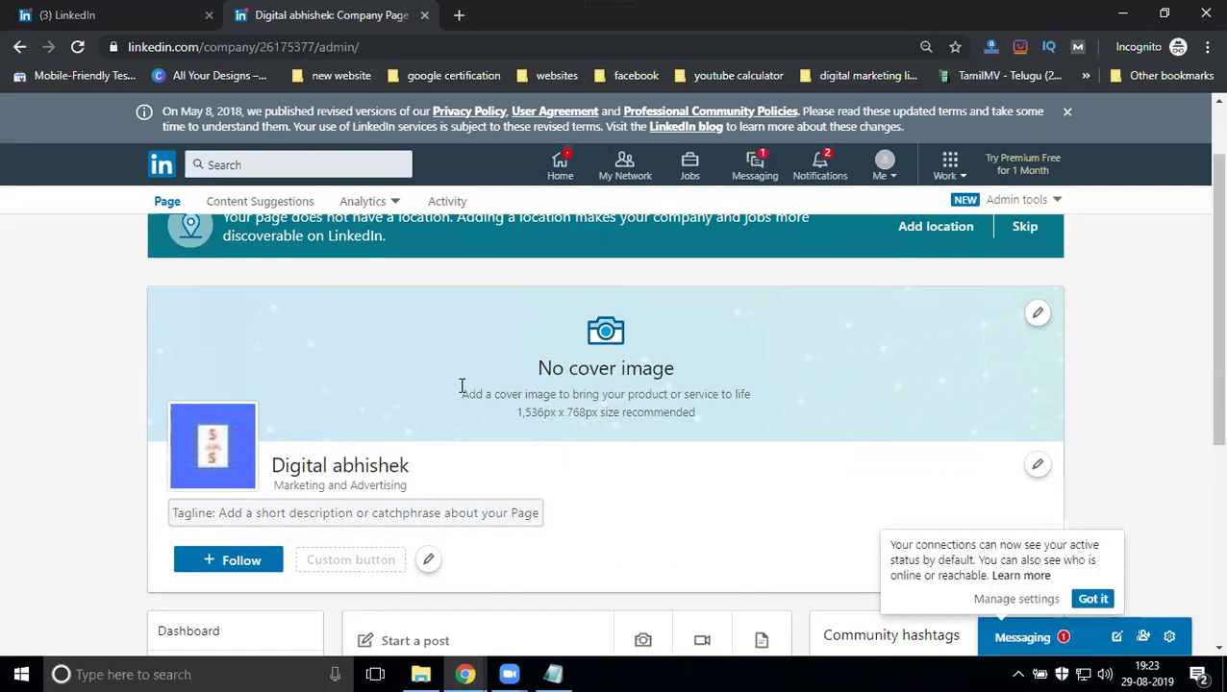
scroll(322, 471, down, 1)
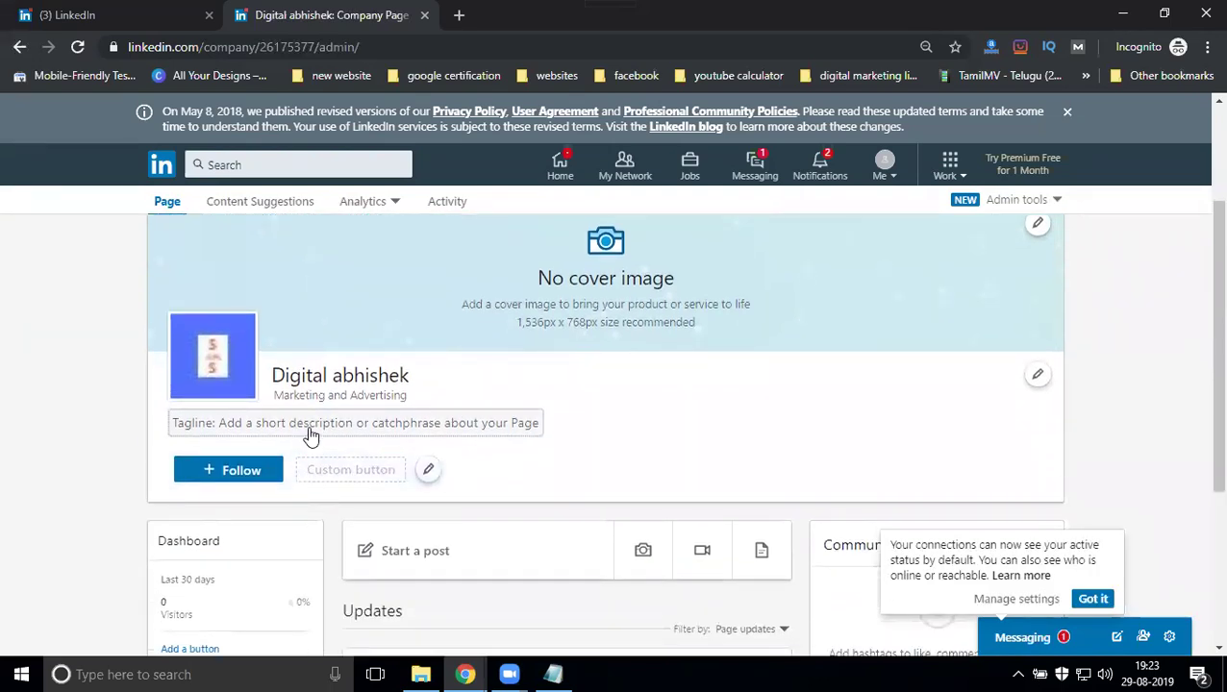
click(309, 435)
click(532, 443)
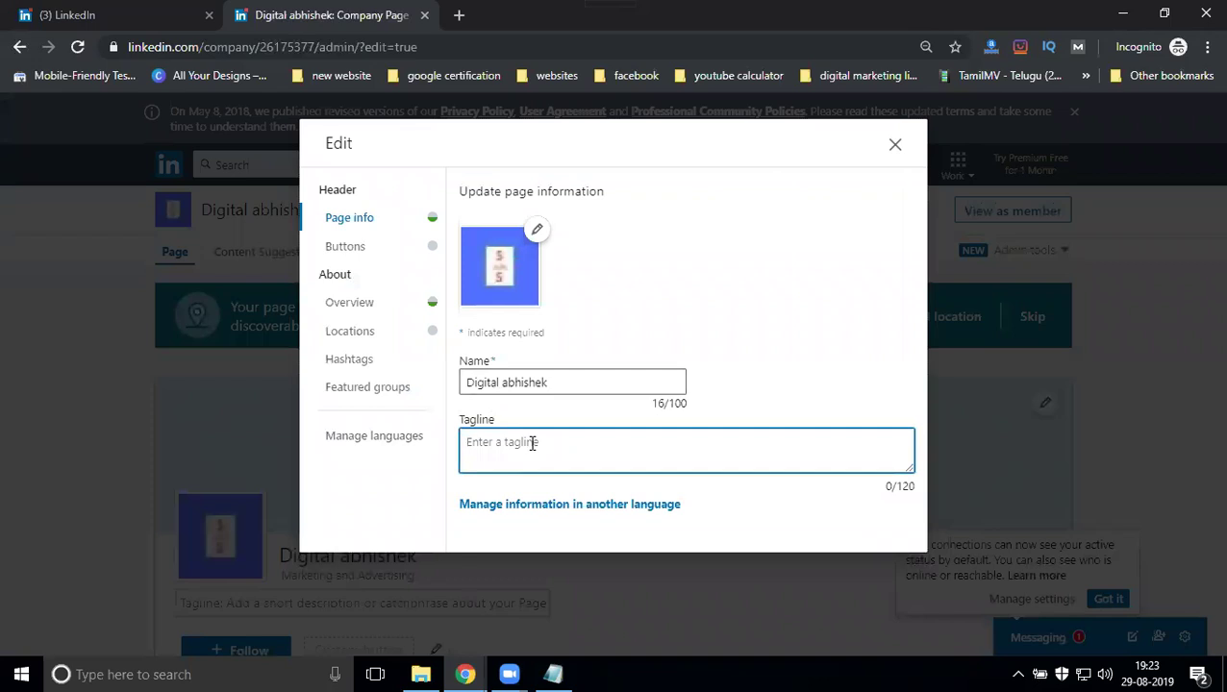
text(Di)
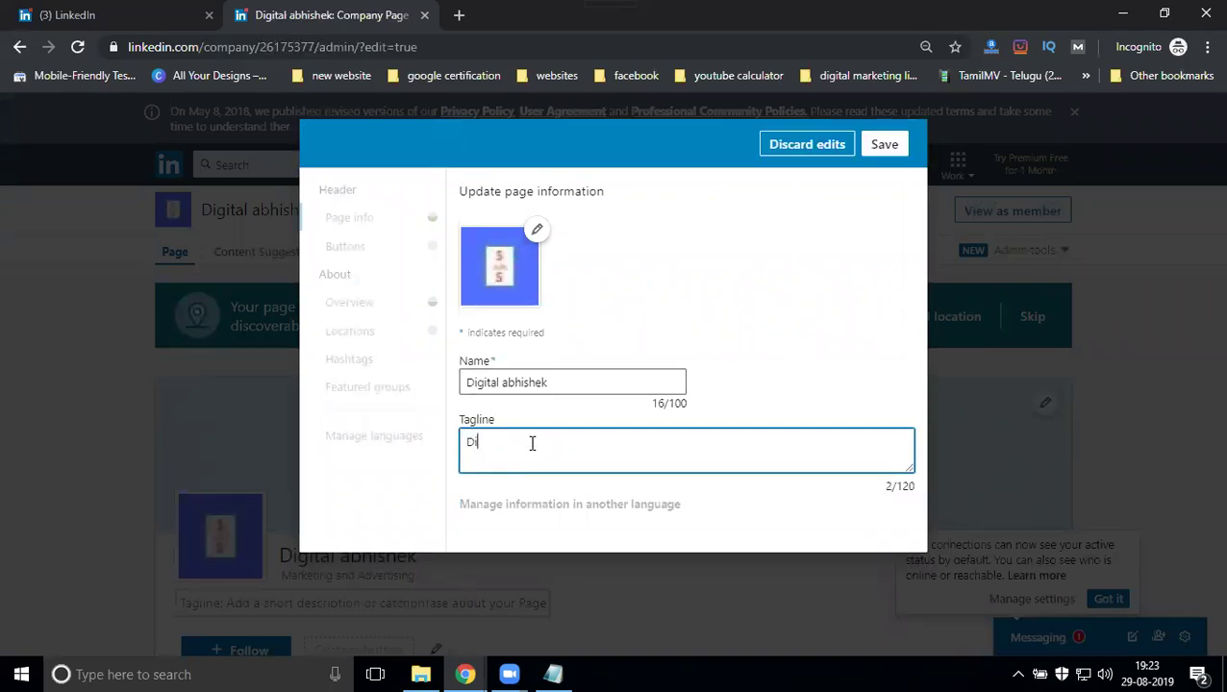
text(gital M)
text(arketing An)
text(alyst)
click(884, 145)
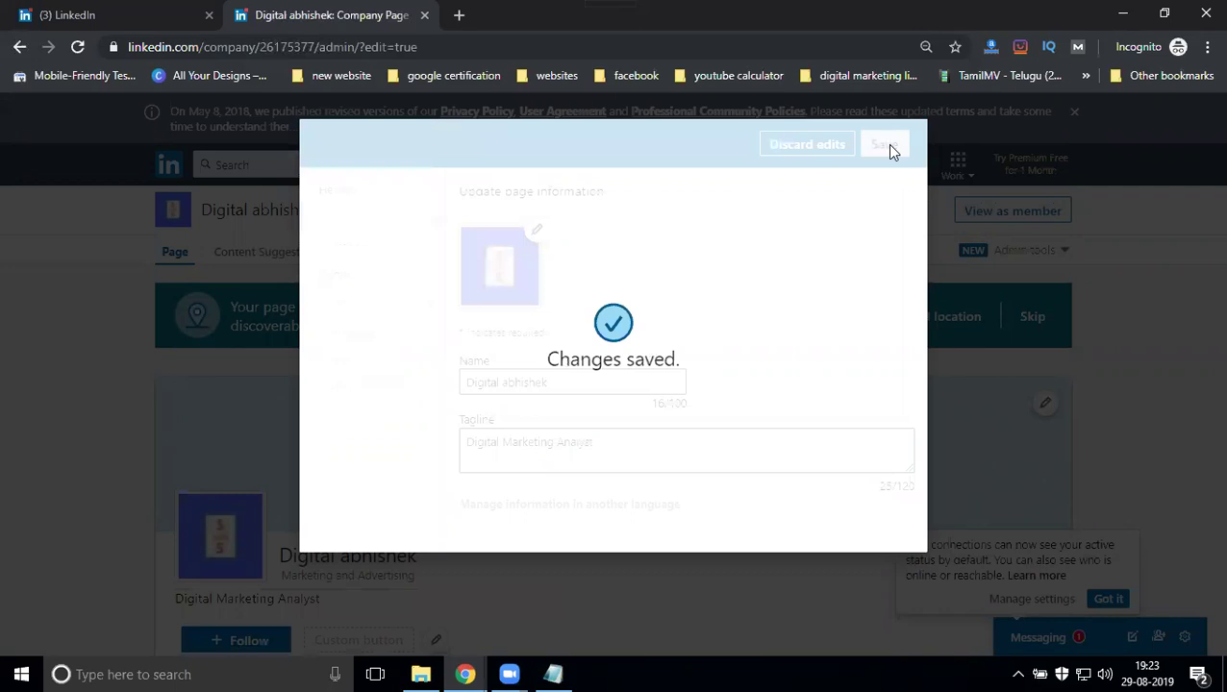
click(344, 249)
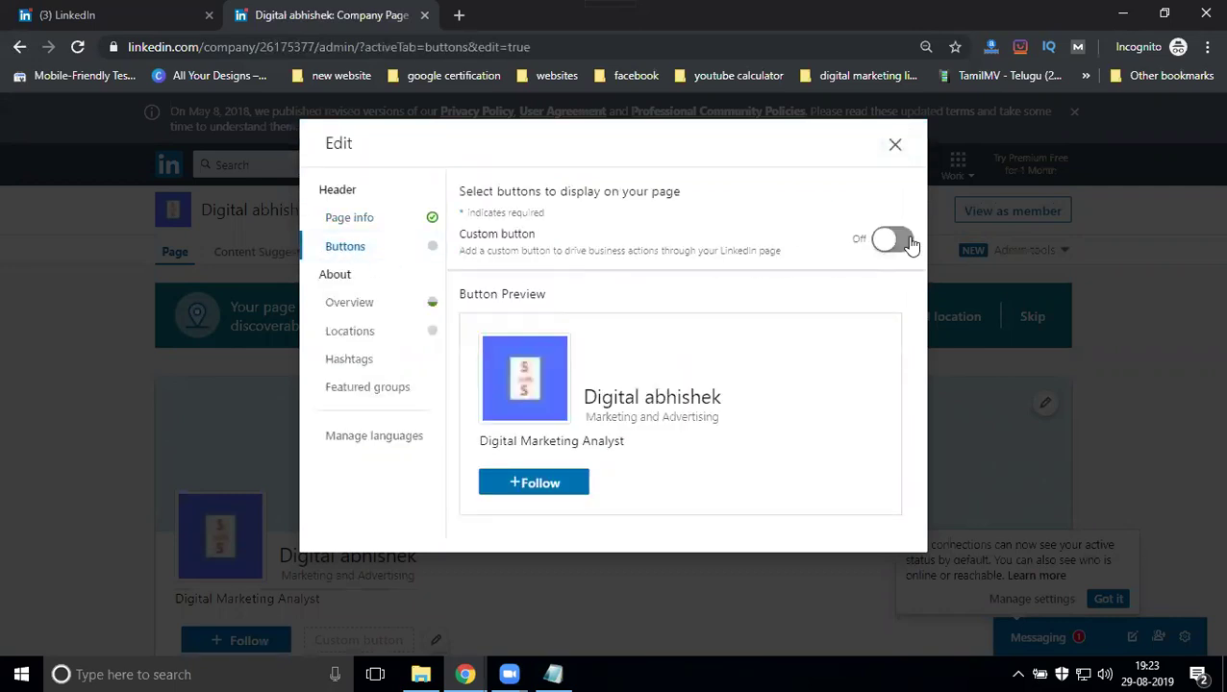
- Toggle the custom button on then off, dismiss the save error, and close the editor
click(893, 241)
click(581, 298)
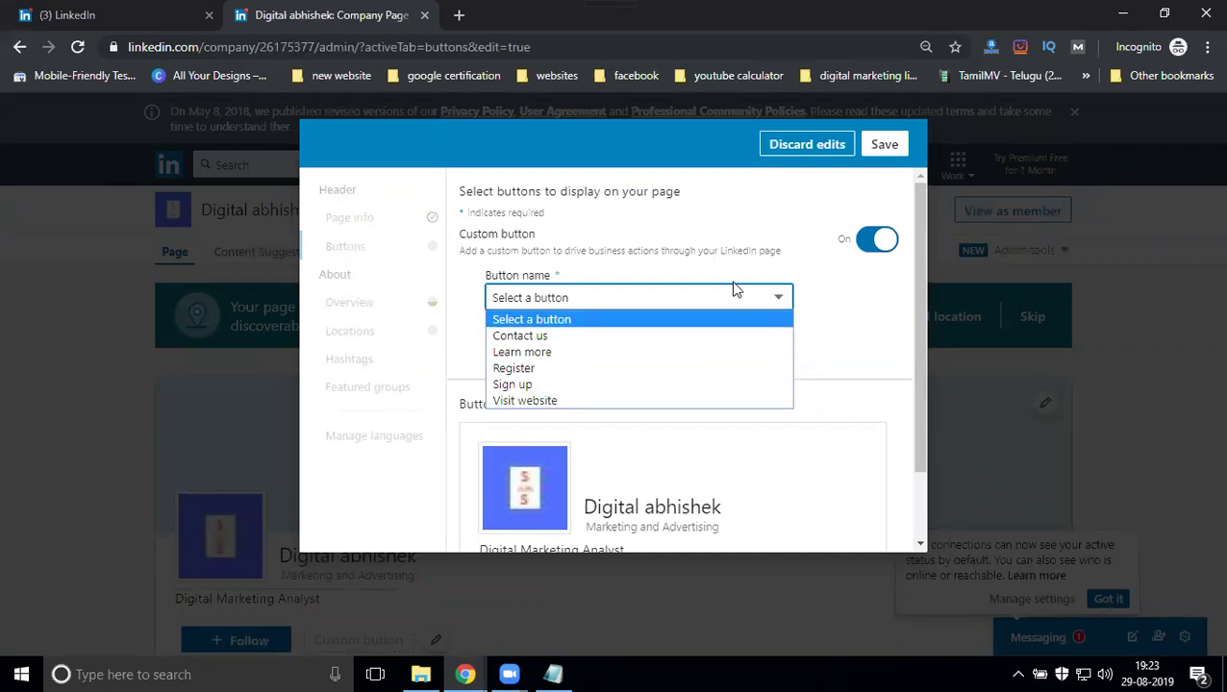
click(852, 240)
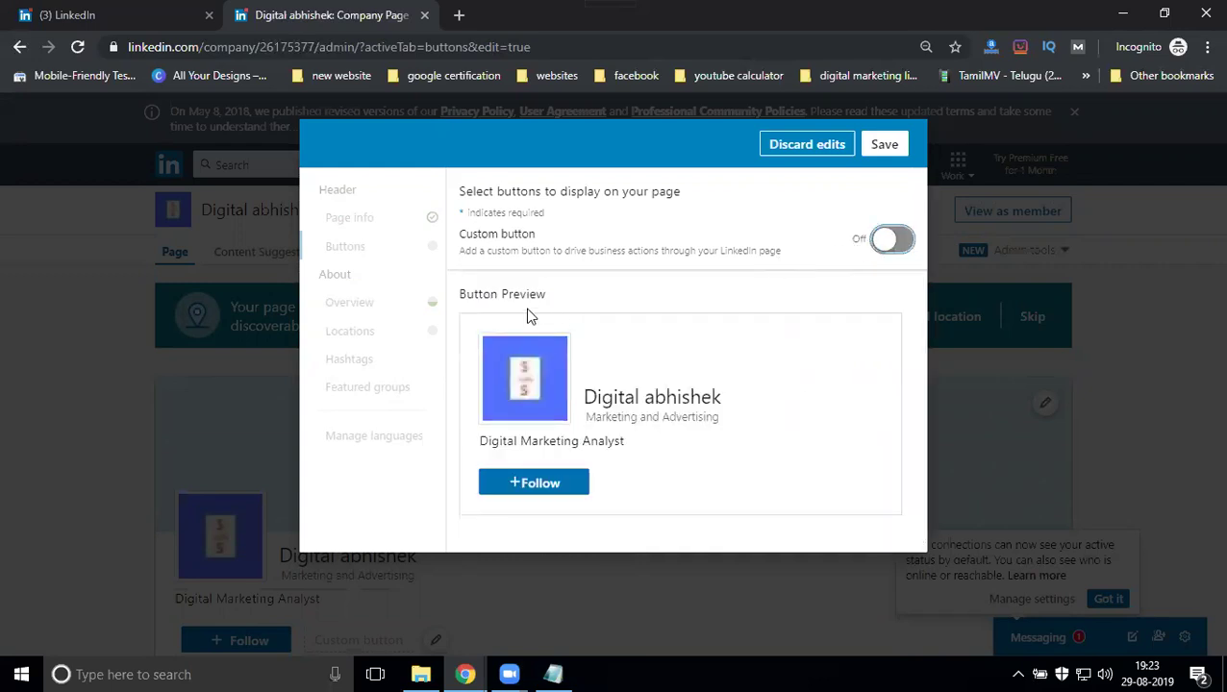
click(899, 149)
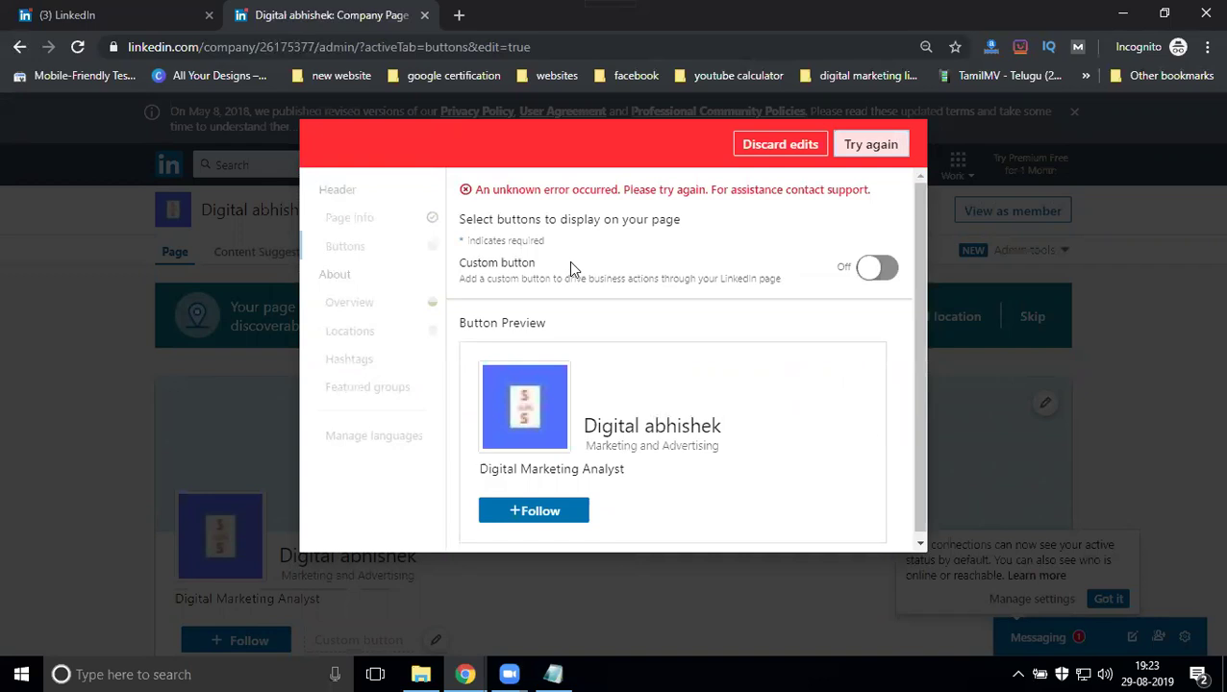
click(804, 148)
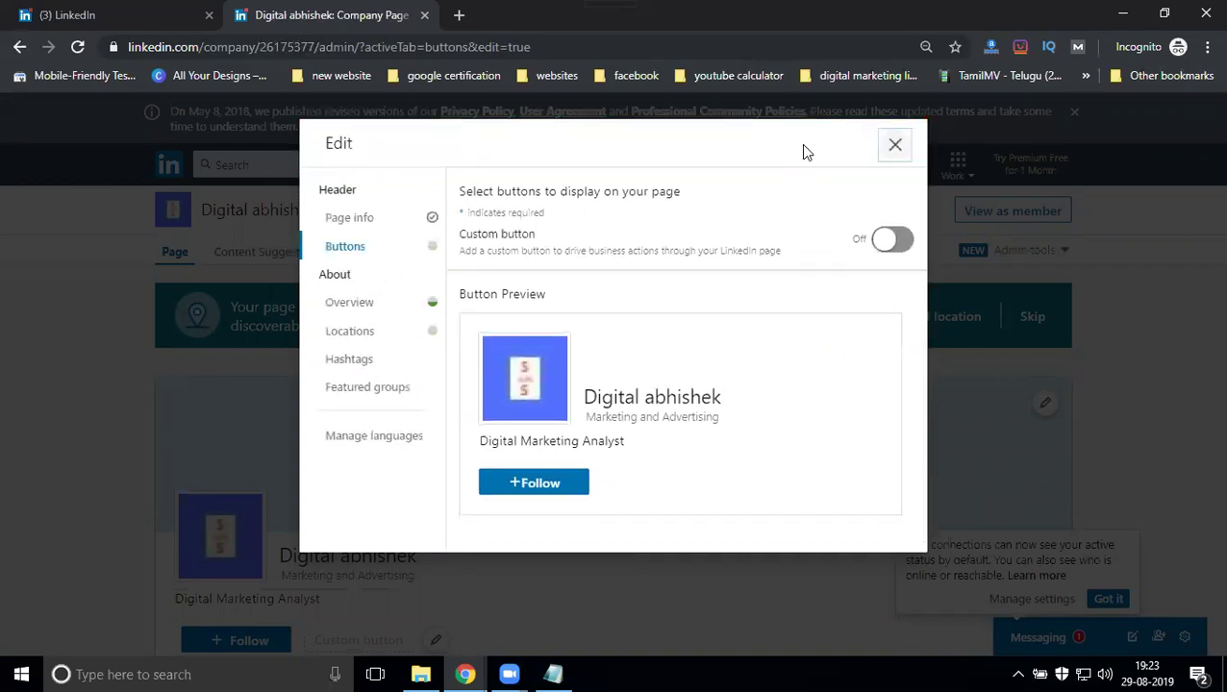
click(896, 151)
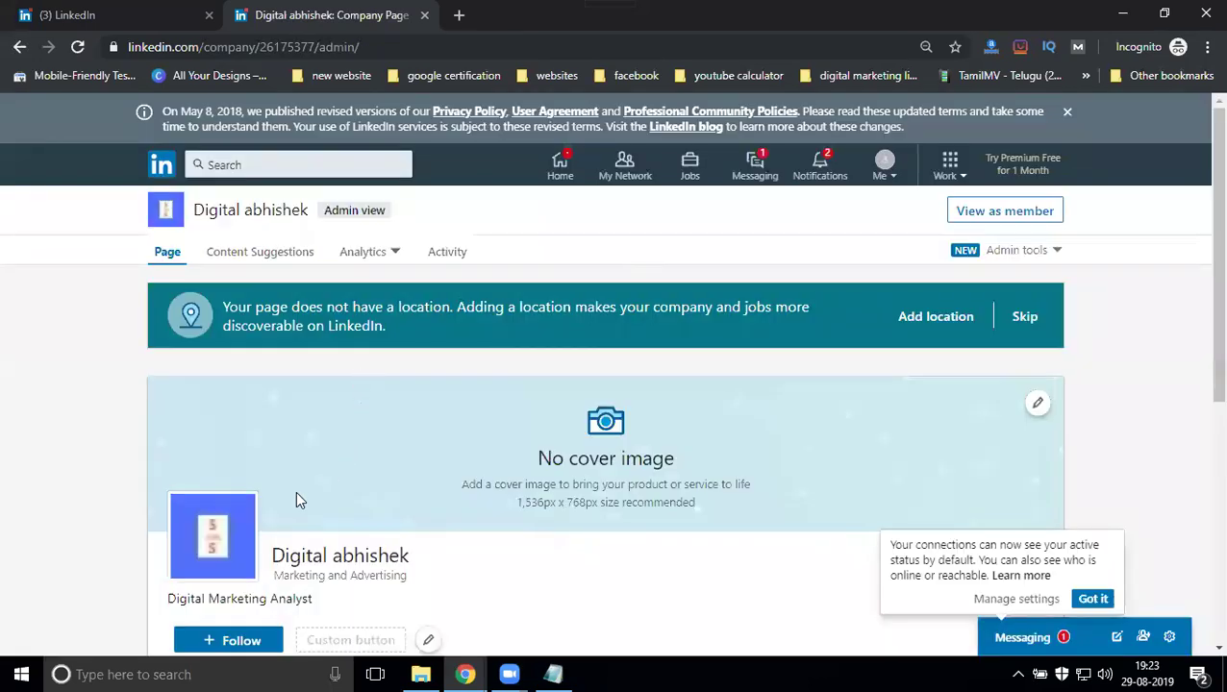
- Start a new company location in the Locations section with country India
scroll(297, 500, down, 2)
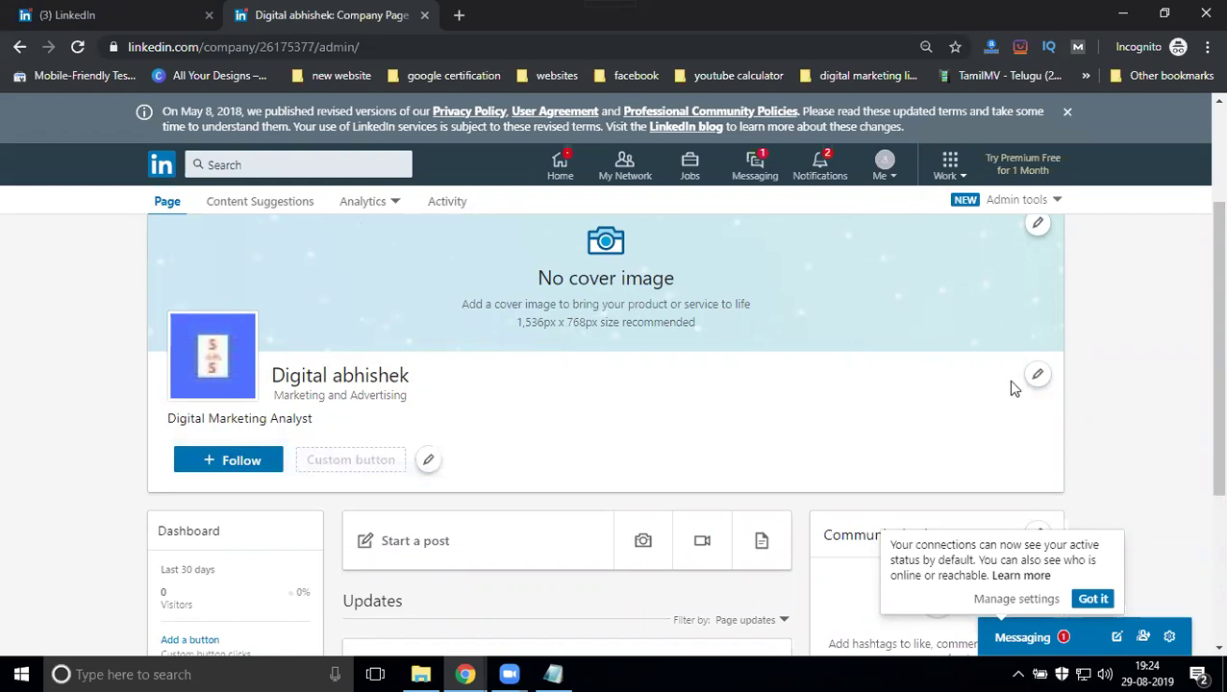
click(1037, 376)
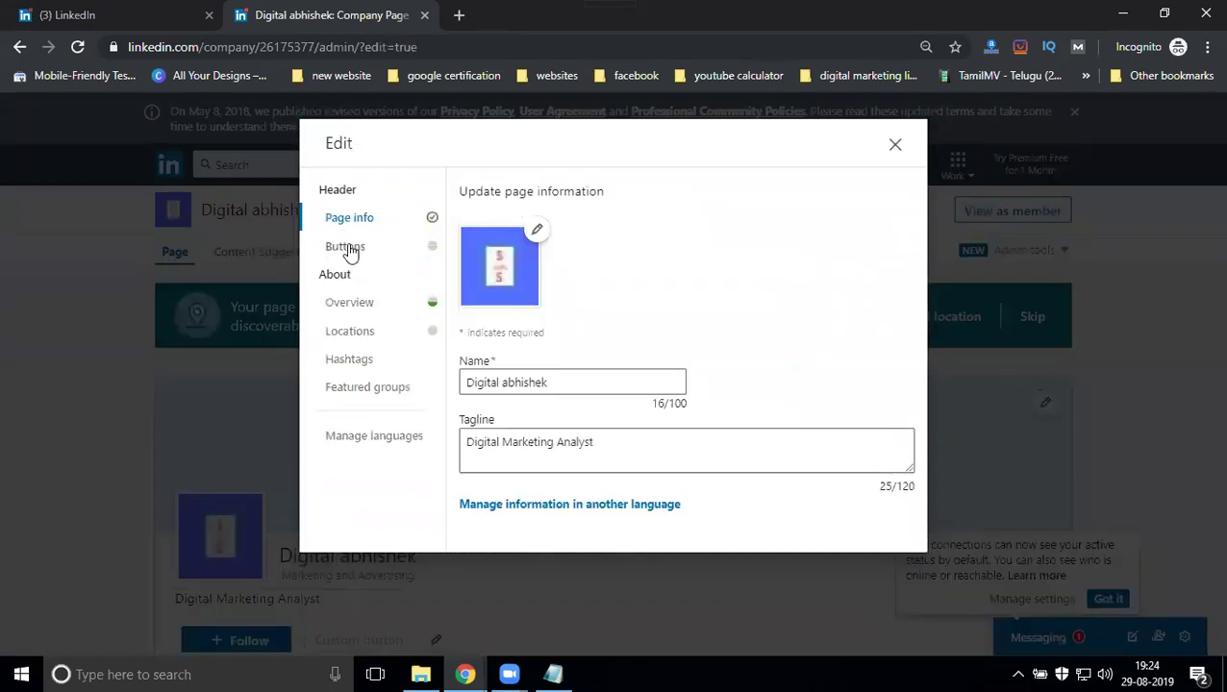
click(346, 330)
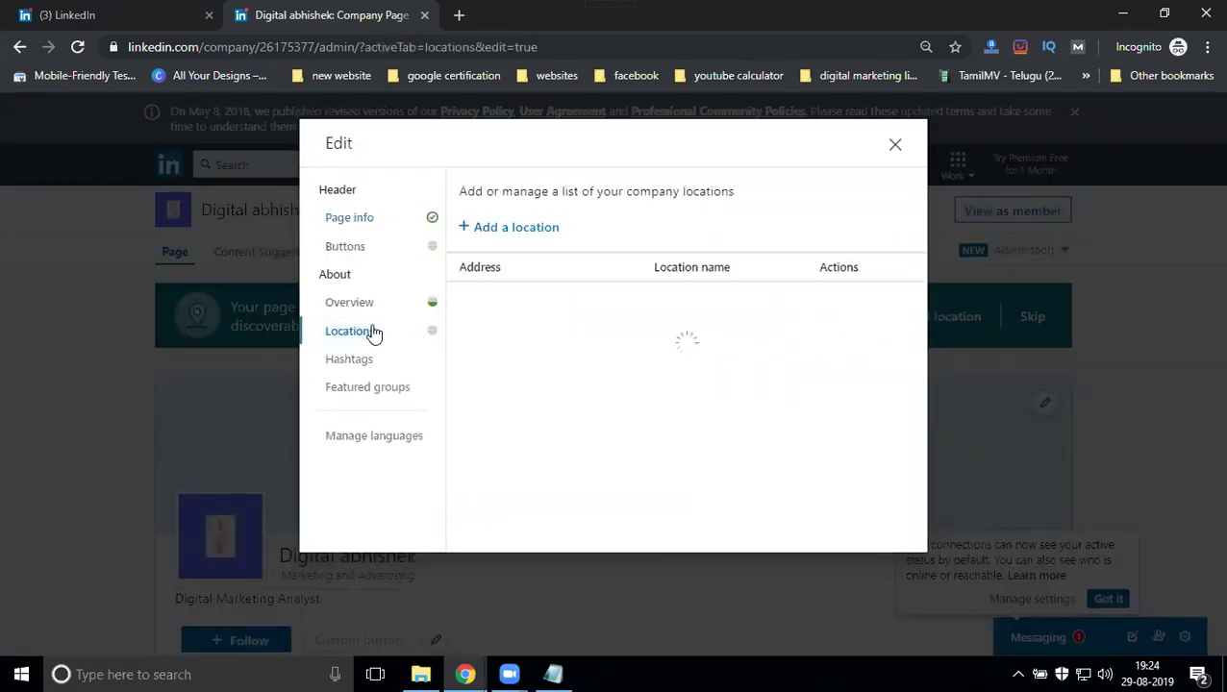
click(525, 228)
click(515, 258)
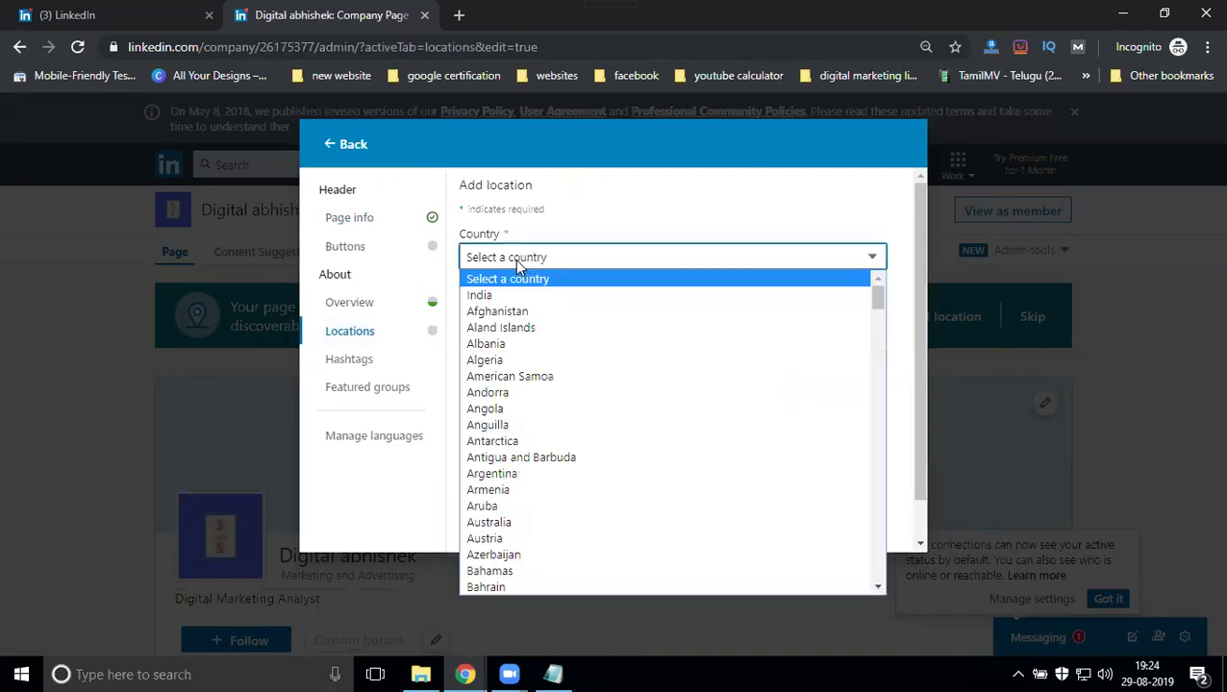
click(481, 295)
- Enter Madhapur Road, Hyderabad, postal code 500081, name it madhapur station, and save
click(511, 317)
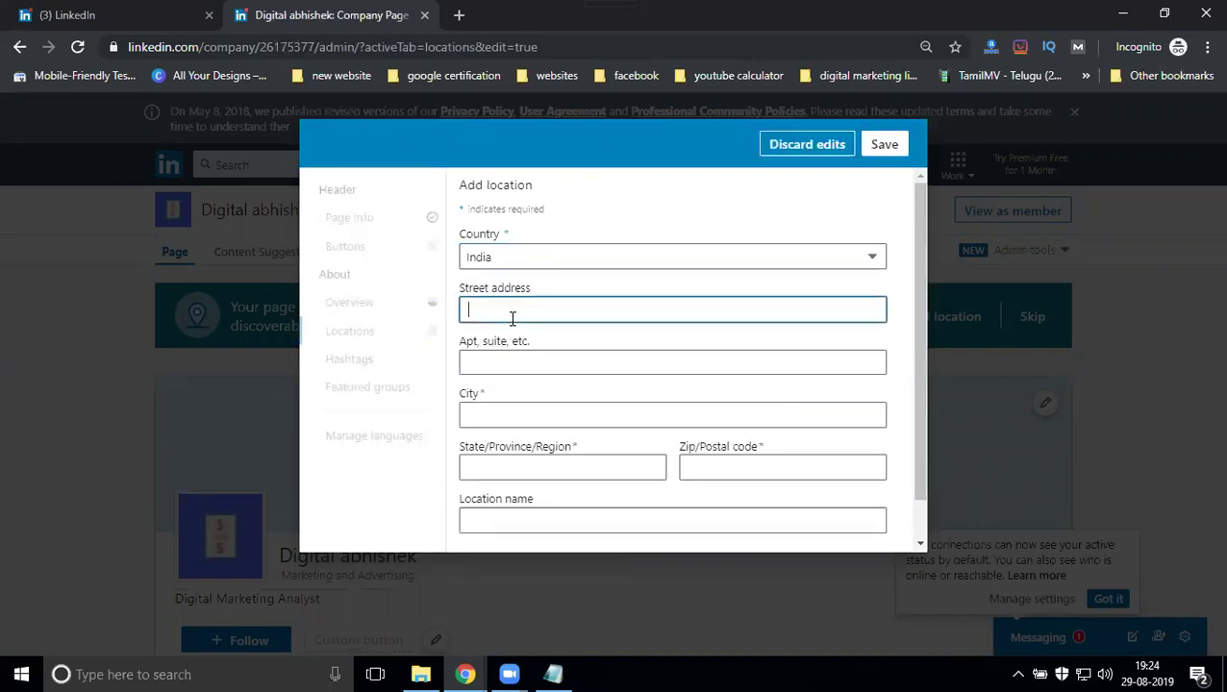
text(madha)
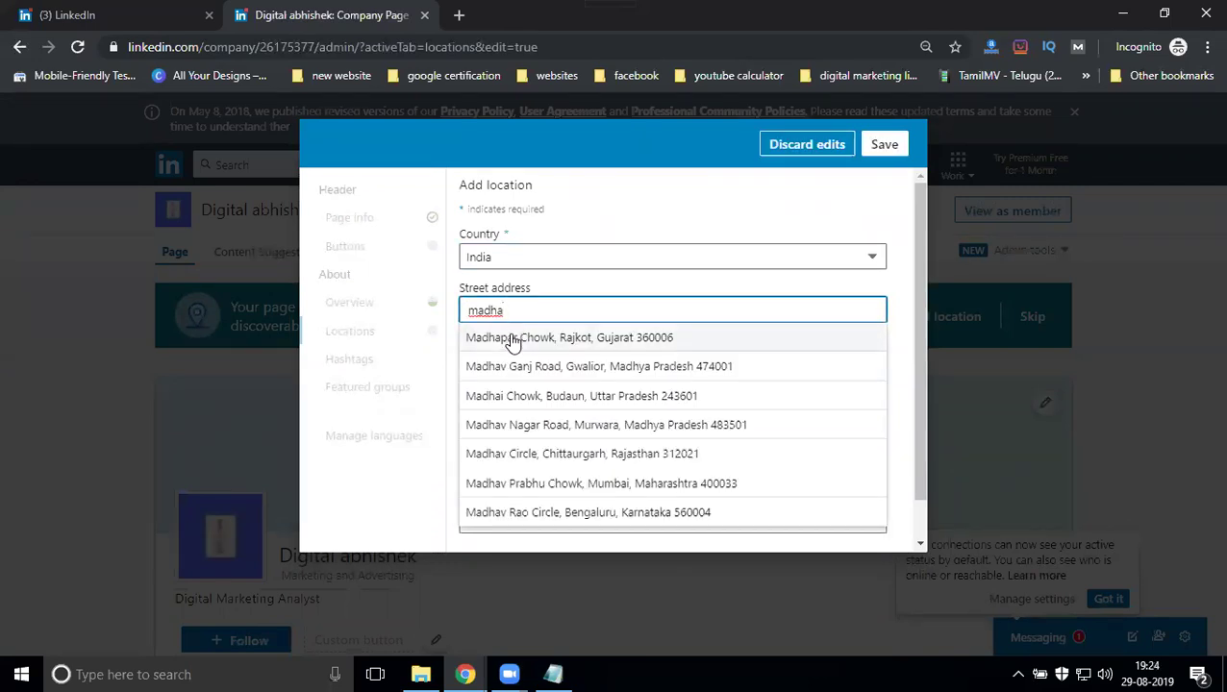
text(pur)
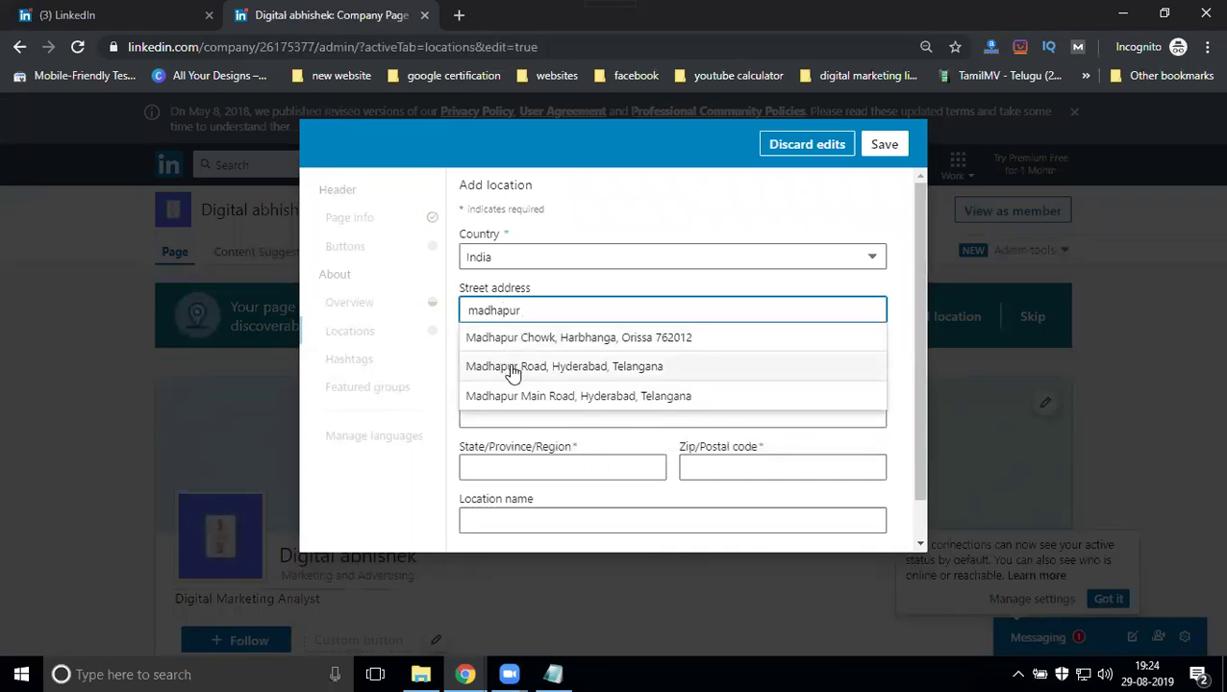
click(509, 367)
click(696, 469)
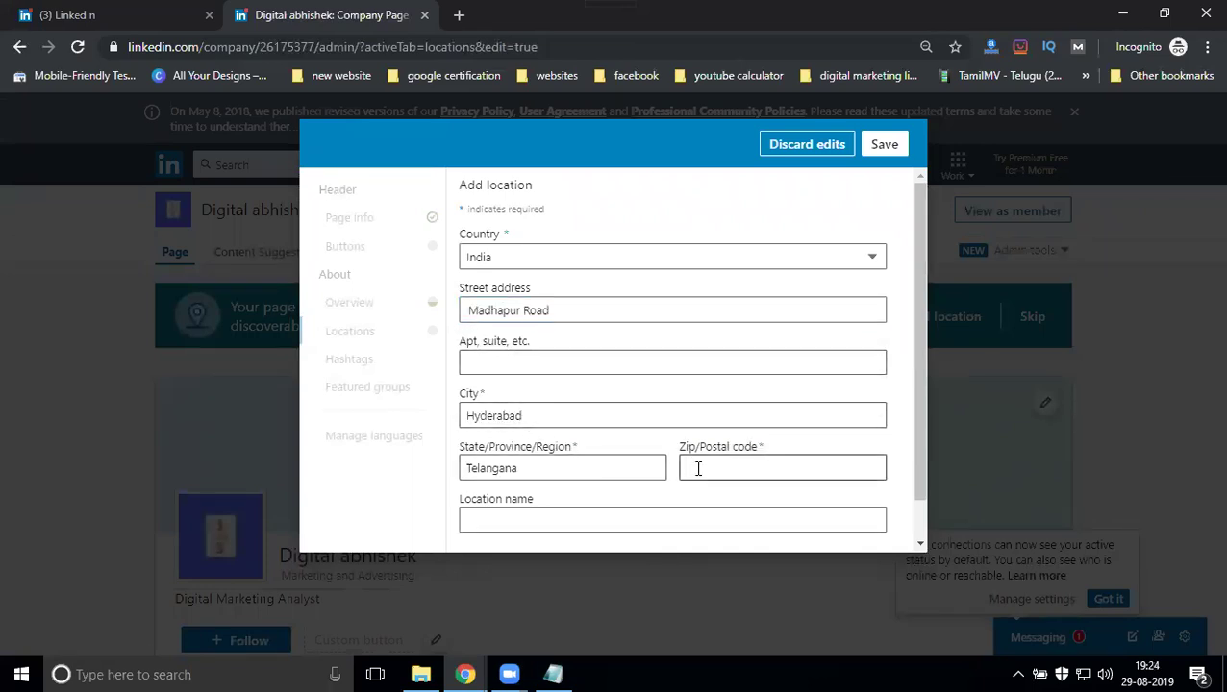
text(50081)
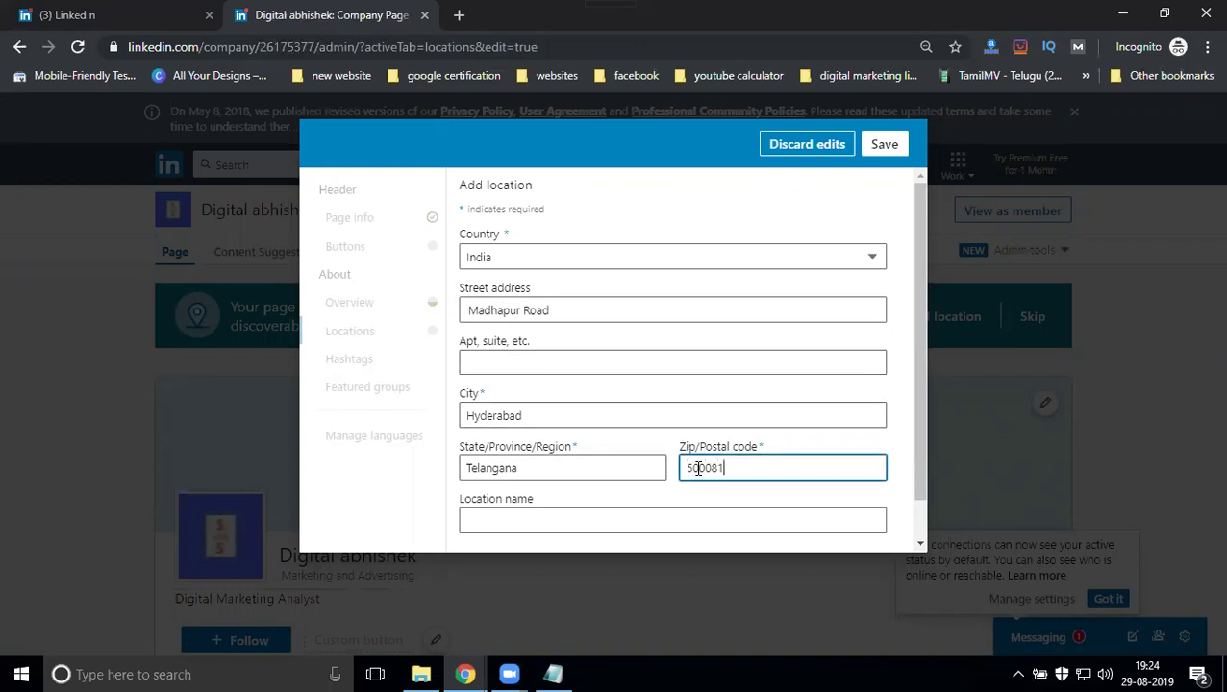
click(514, 525)
text(ma)
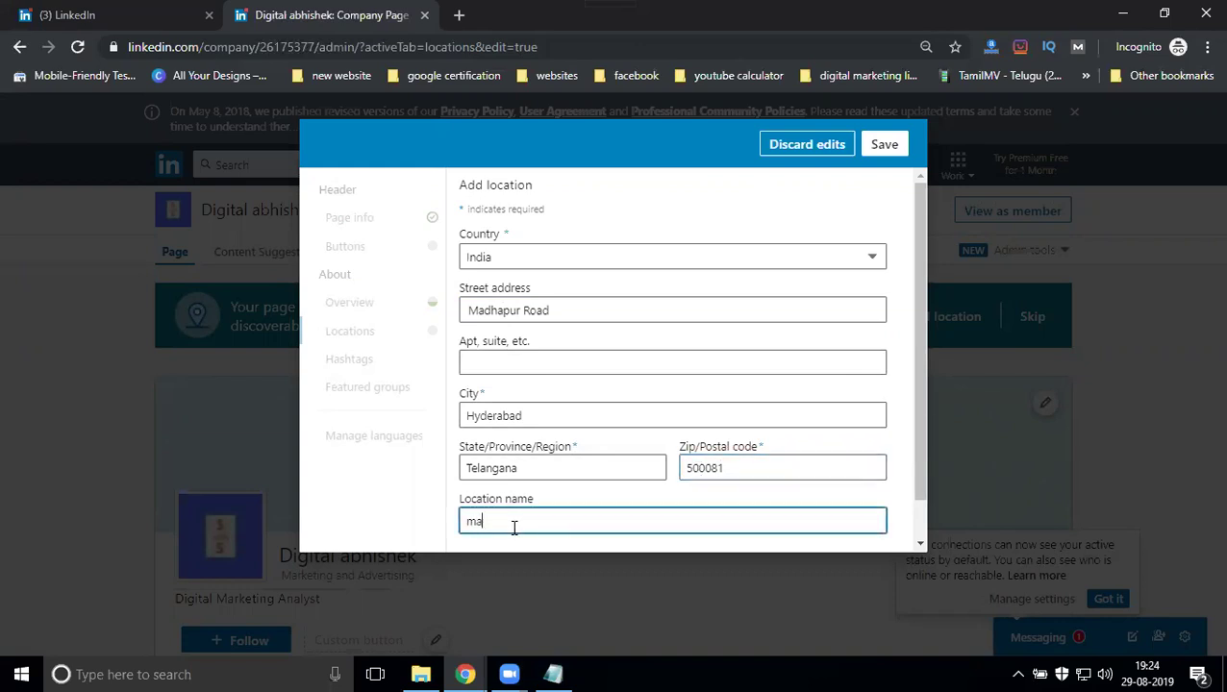
text(dhapur s)
text(tation)
scroll(642, 444, down, 1)
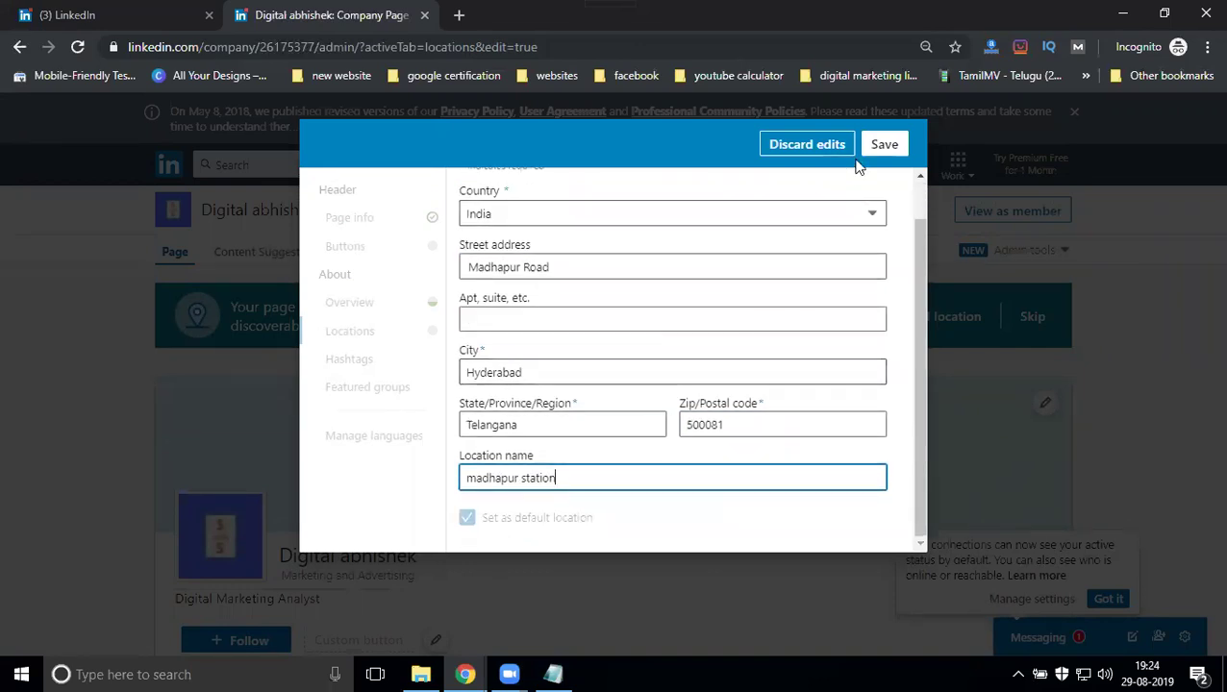
click(883, 144)
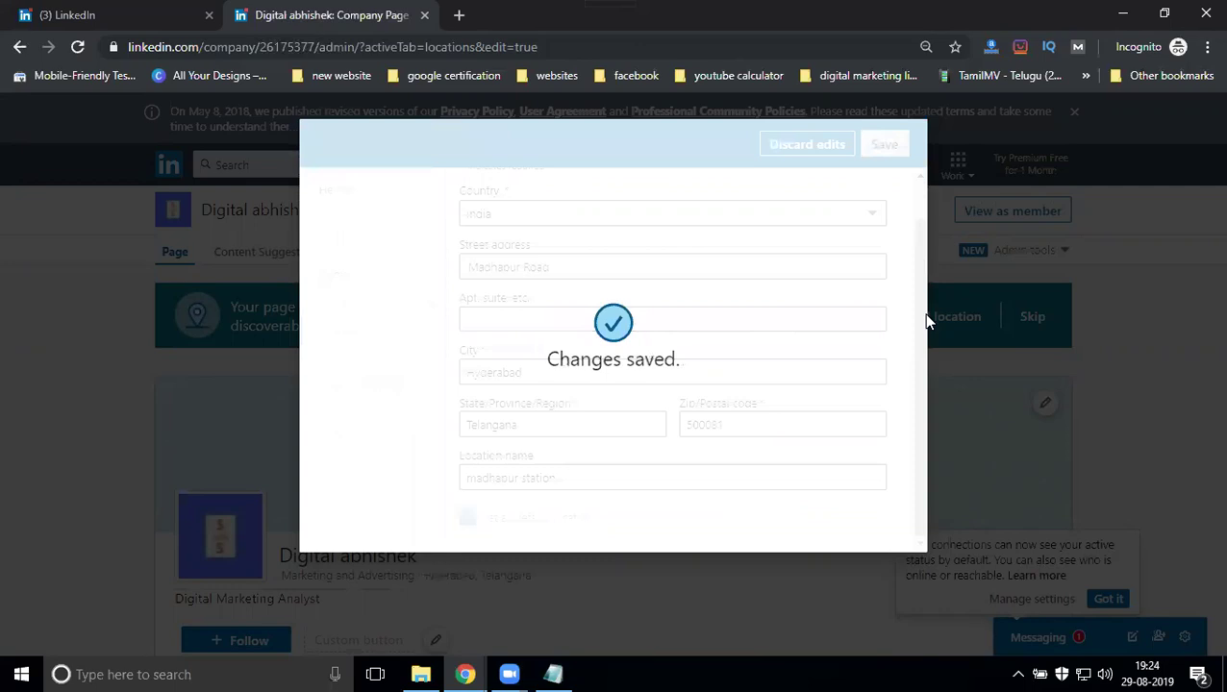
- Add and save the #digitalmarketing hashtag, check language settings, then close the editor
click(352, 362)
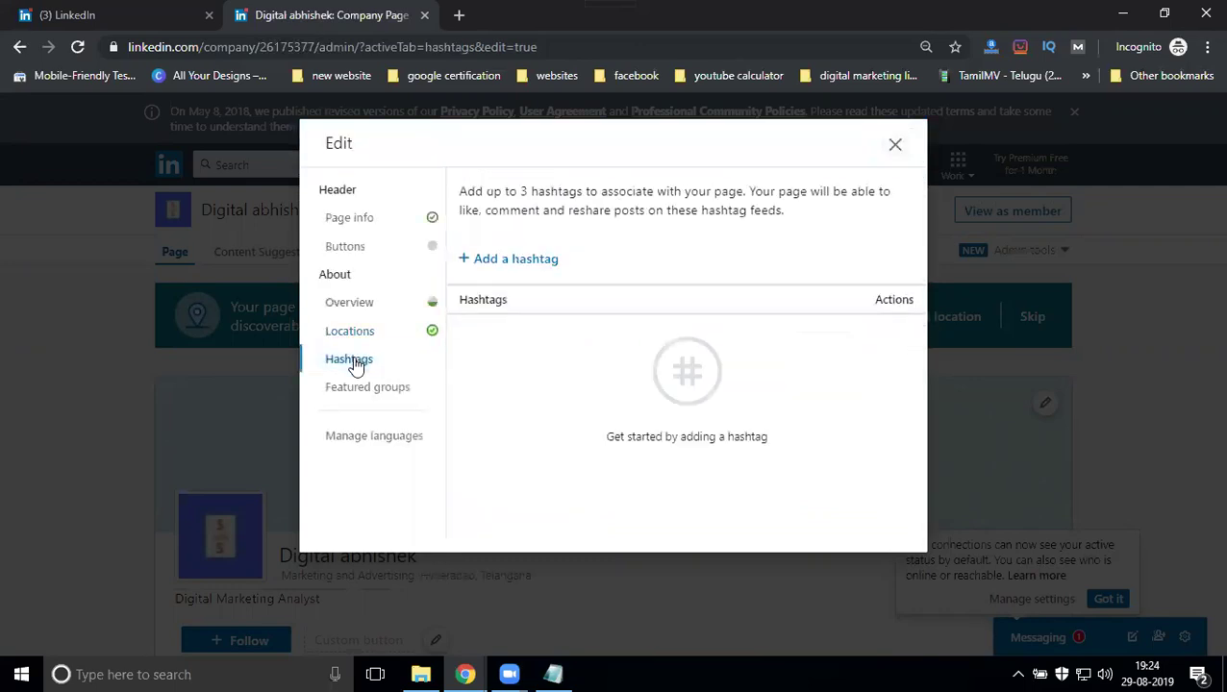
click(515, 259)
text(digit)
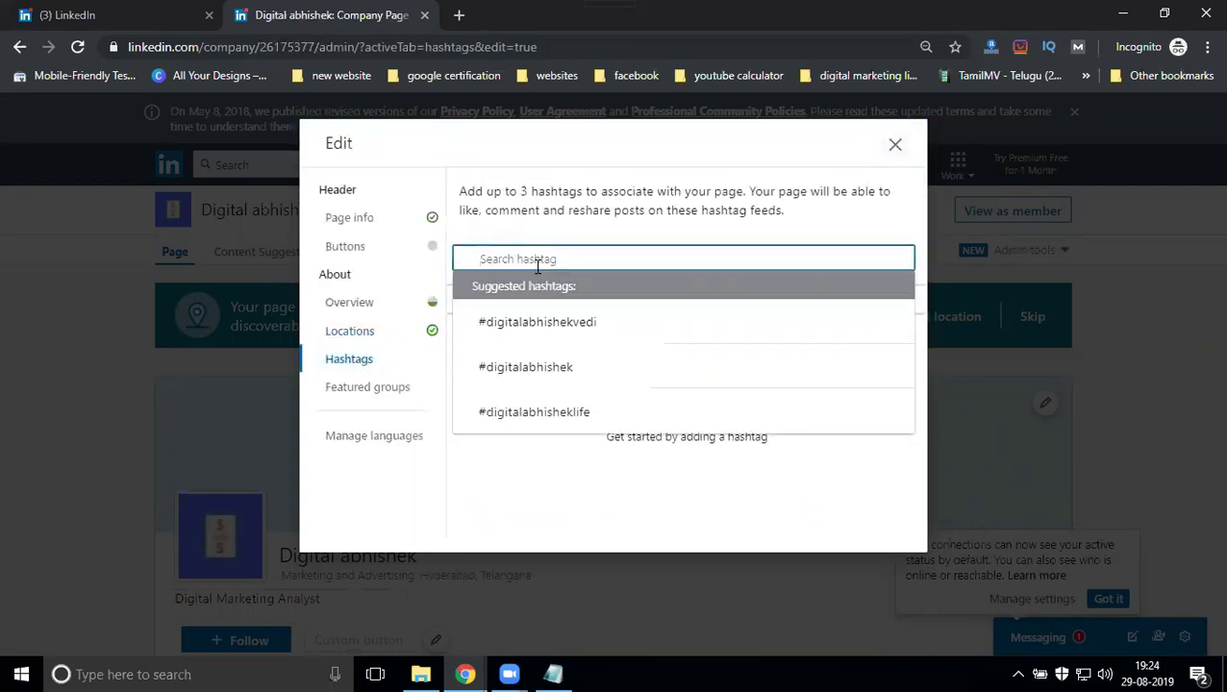
text(al mar)
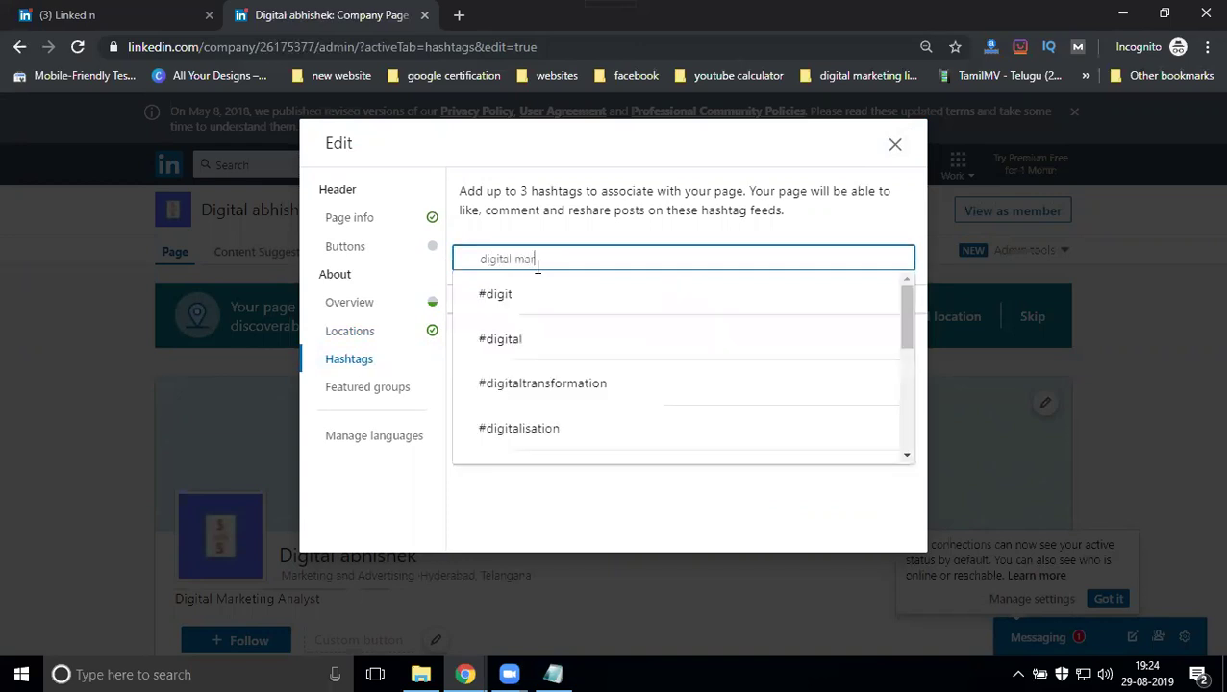
text(keting)
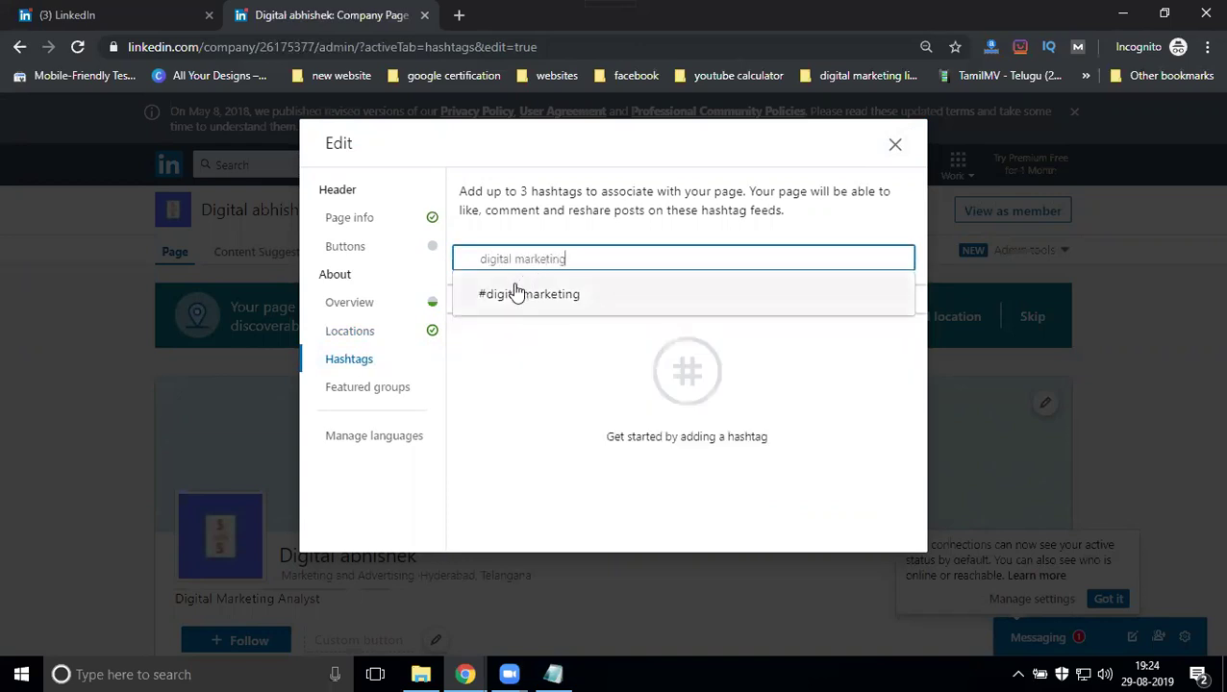
click(513, 292)
click(875, 147)
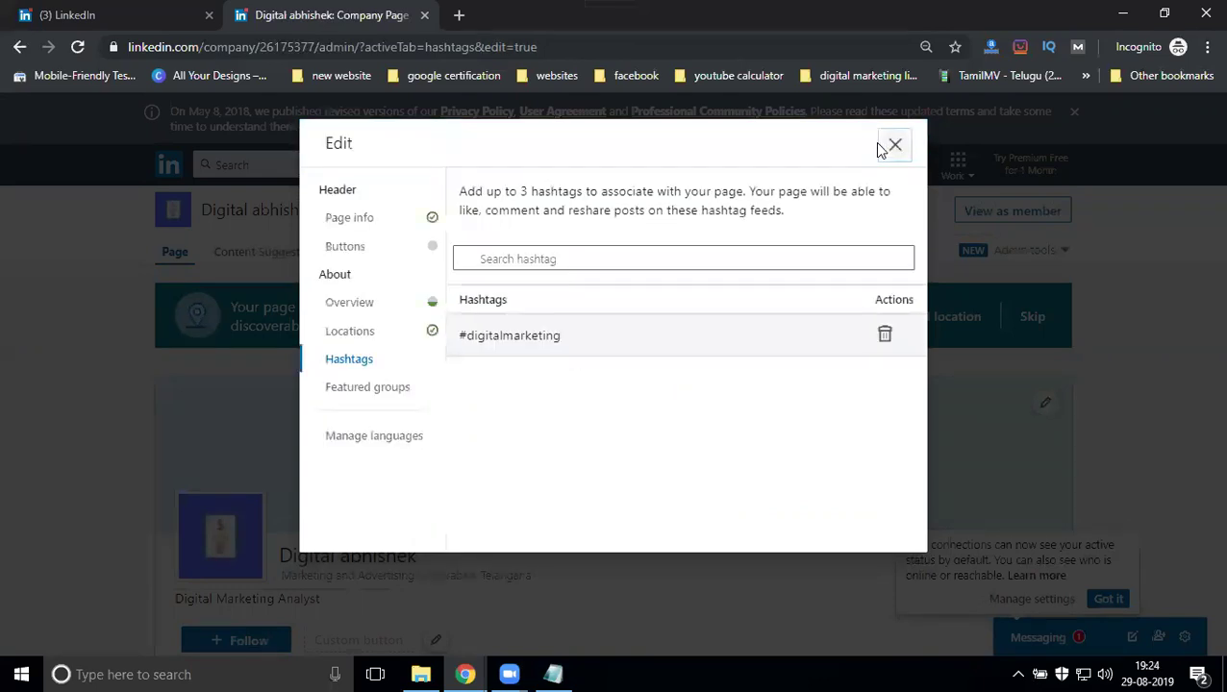
click(373, 439)
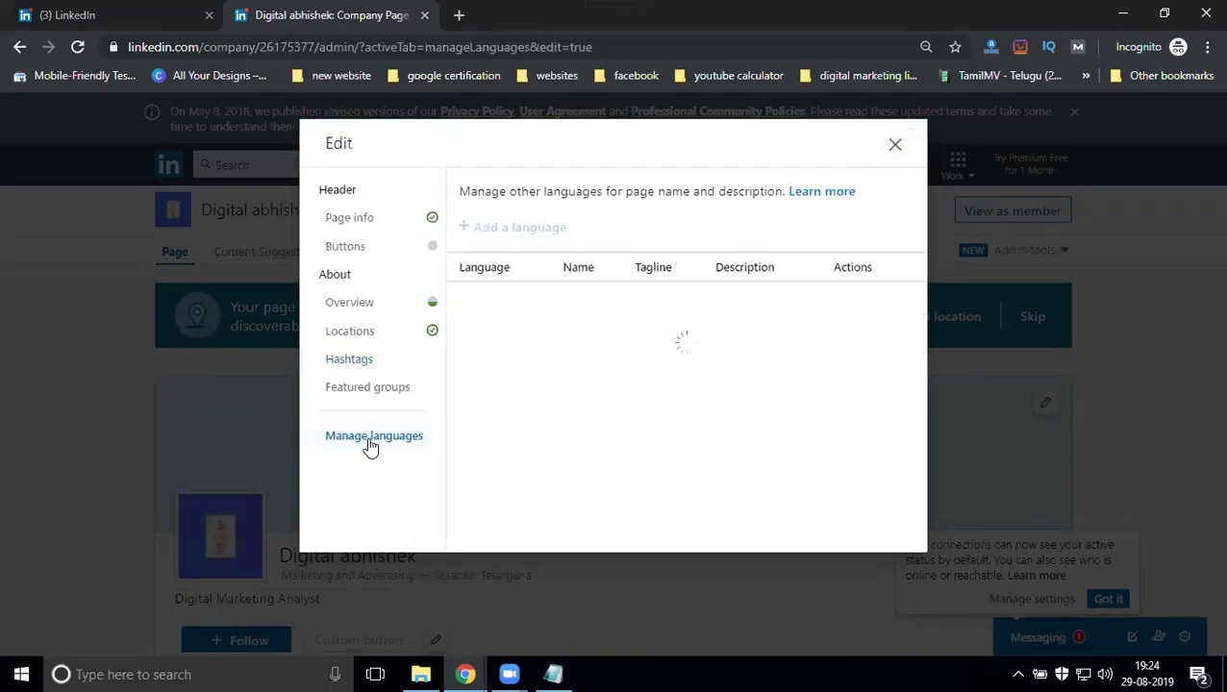
click(894, 144)
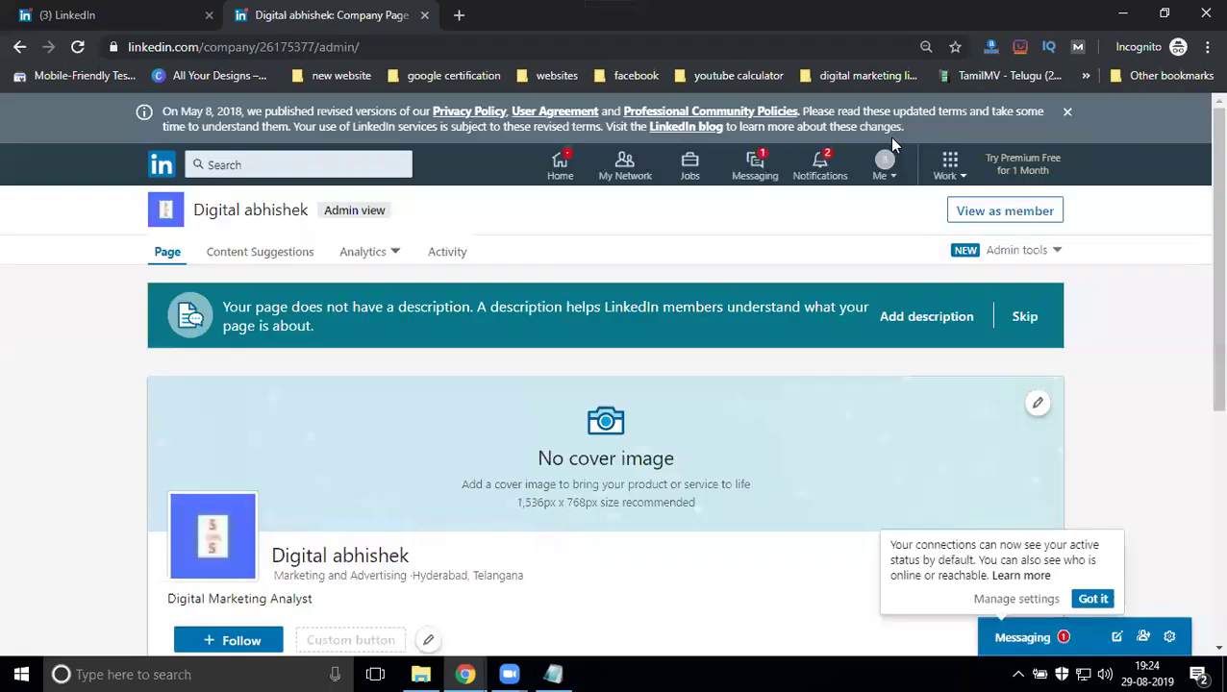
- Write the page description 'Digital Marketing ANalyst'
click(928, 317)
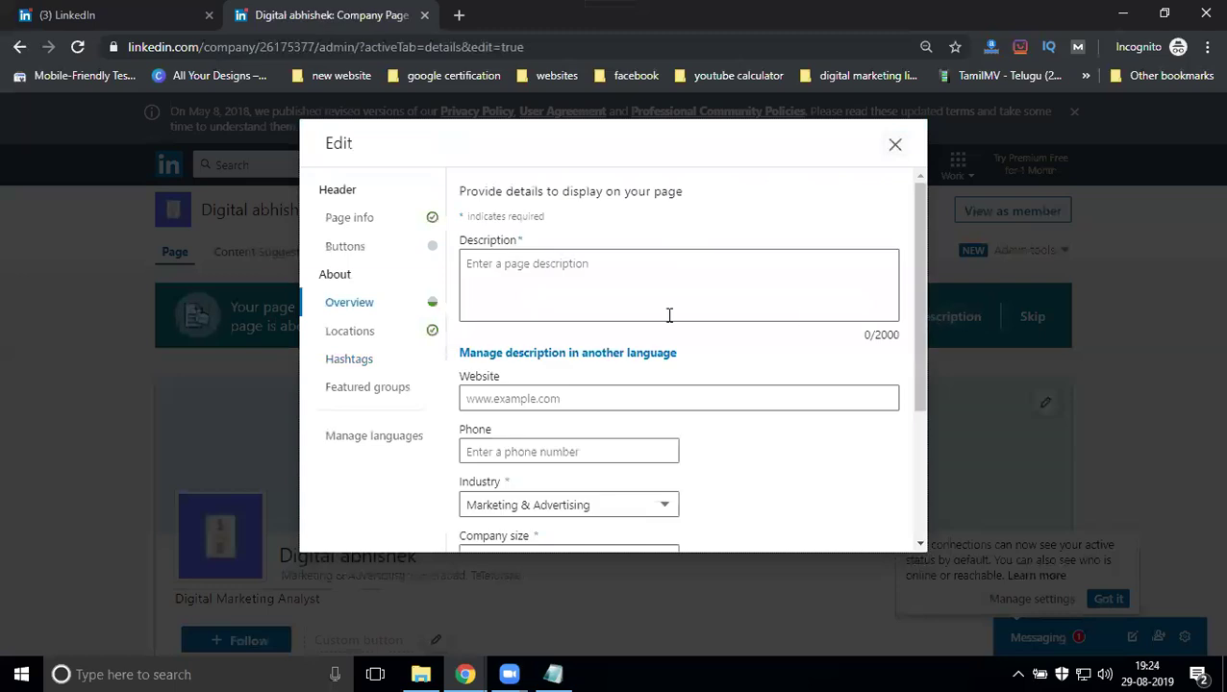
click(591, 272)
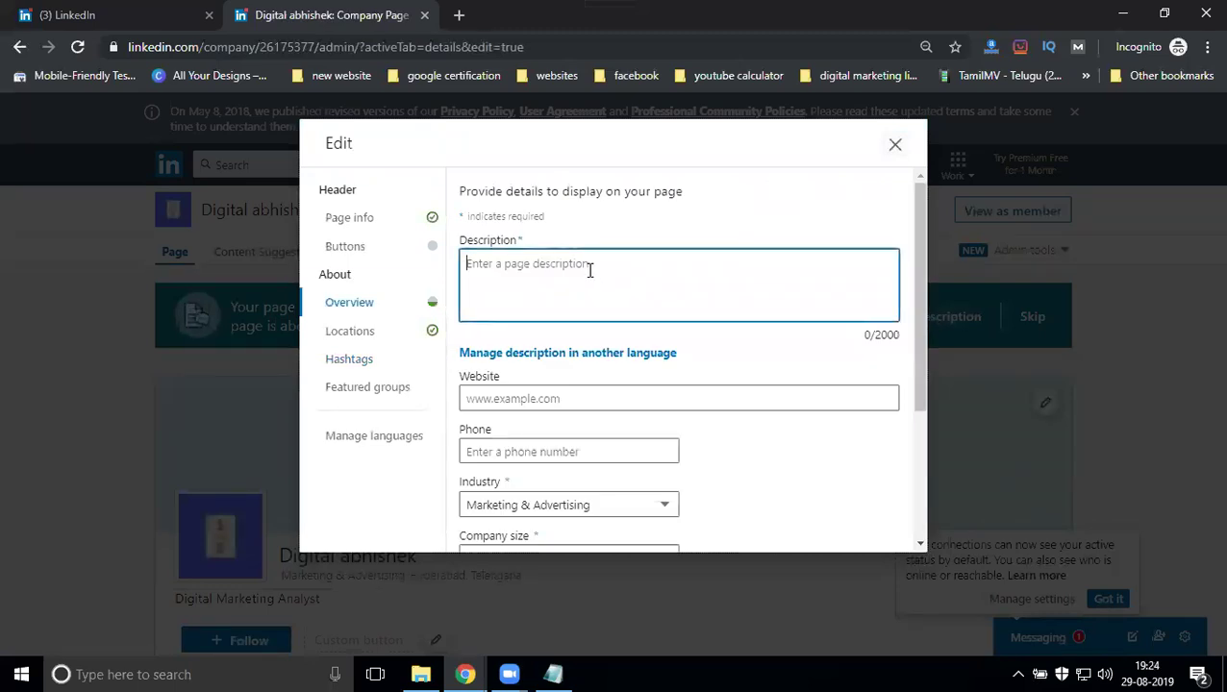
text(Digital M)
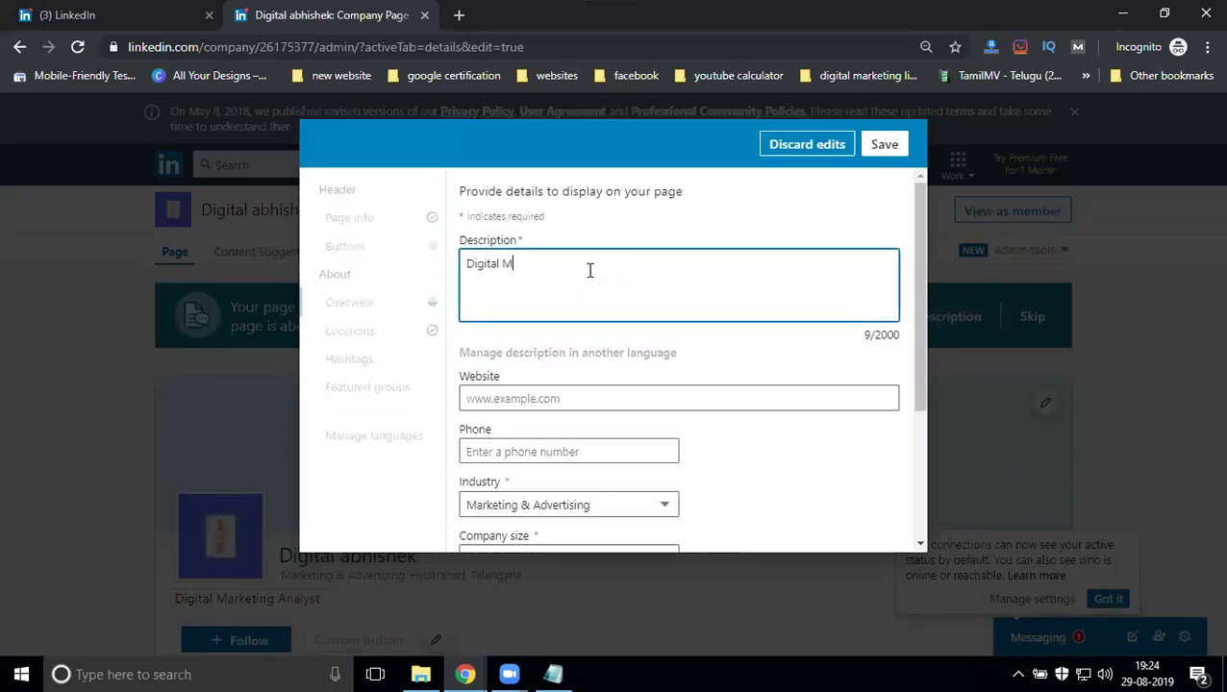
text(arketing AN)
text(alyst)
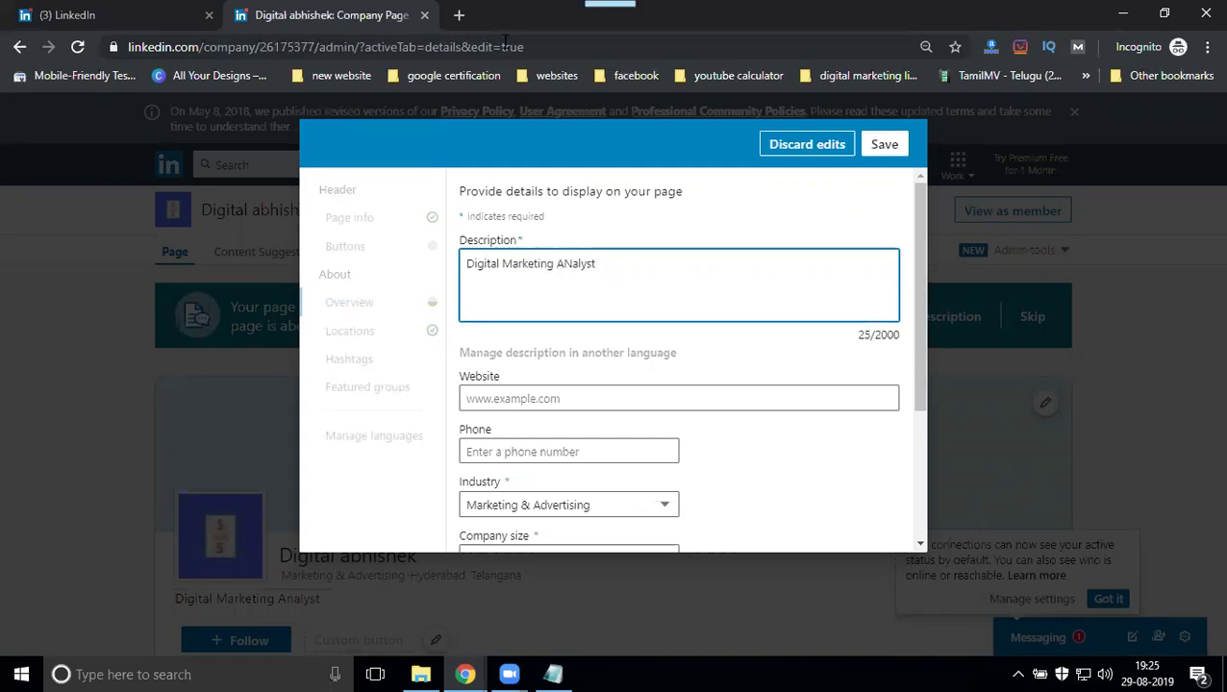
- Fill the Website field with the copied rakeshtechsolutions.com address
click(458, 14)
text(rakeshtechsolutions.com)
key(Return)
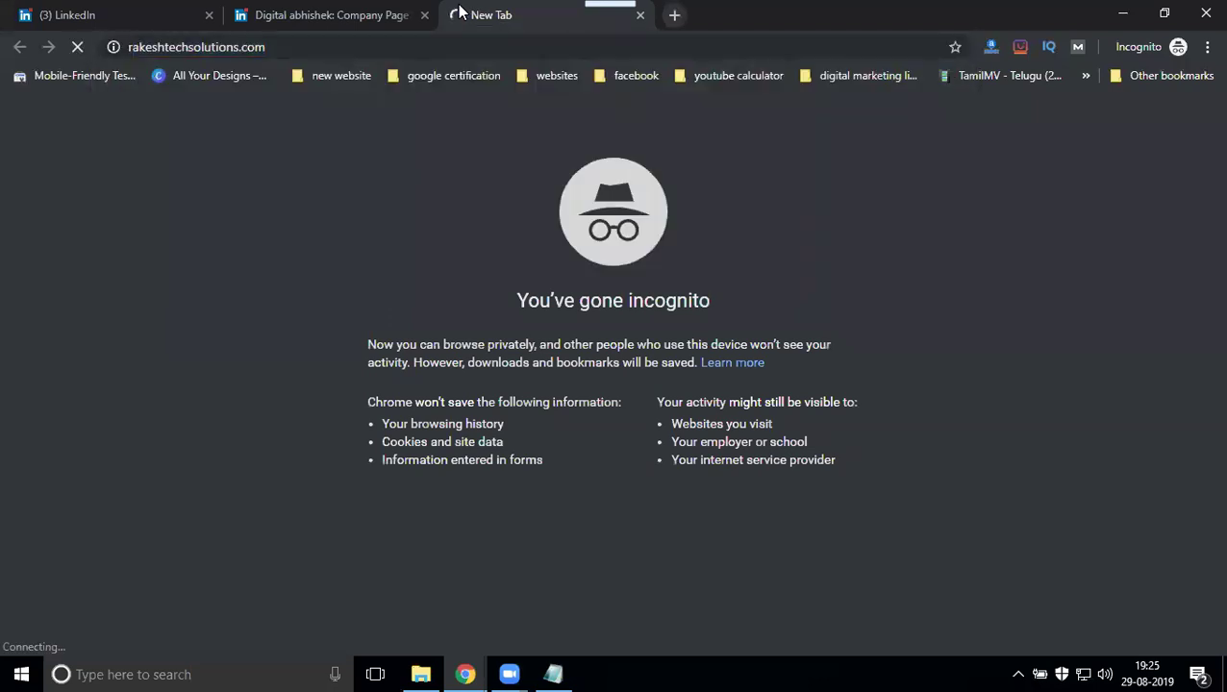
click(402, 46)
key(ctrl+c)
click(346, 14)
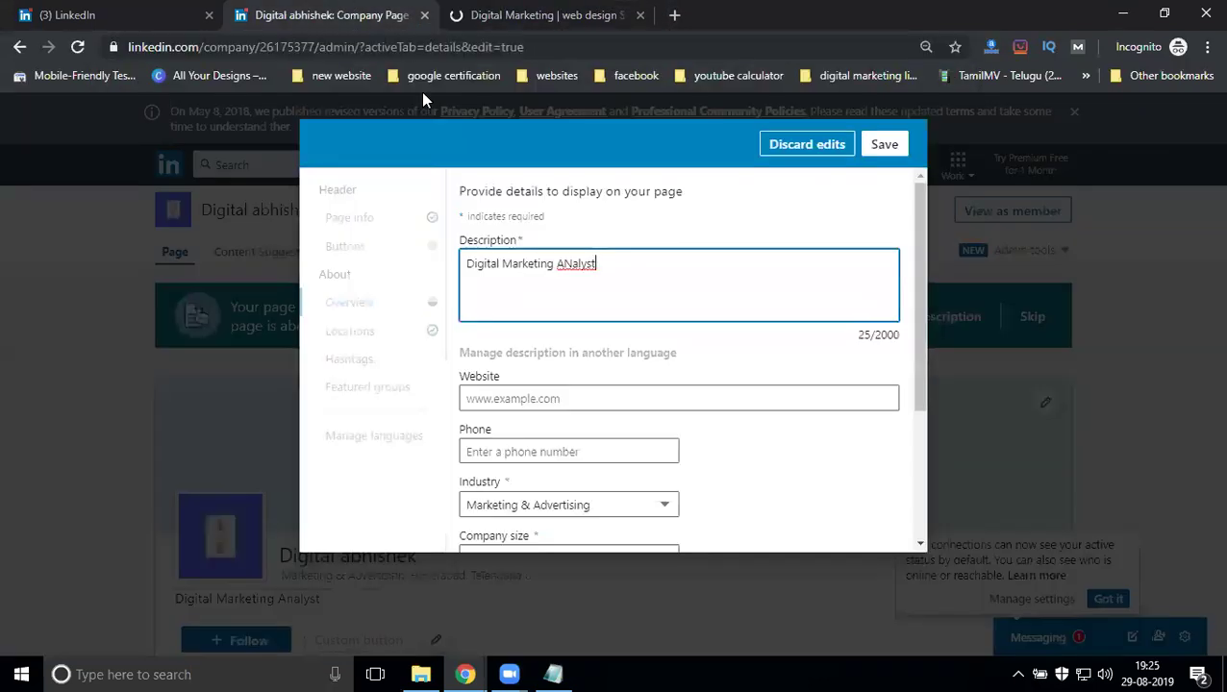
click(565, 404)
key(ctrl+v)
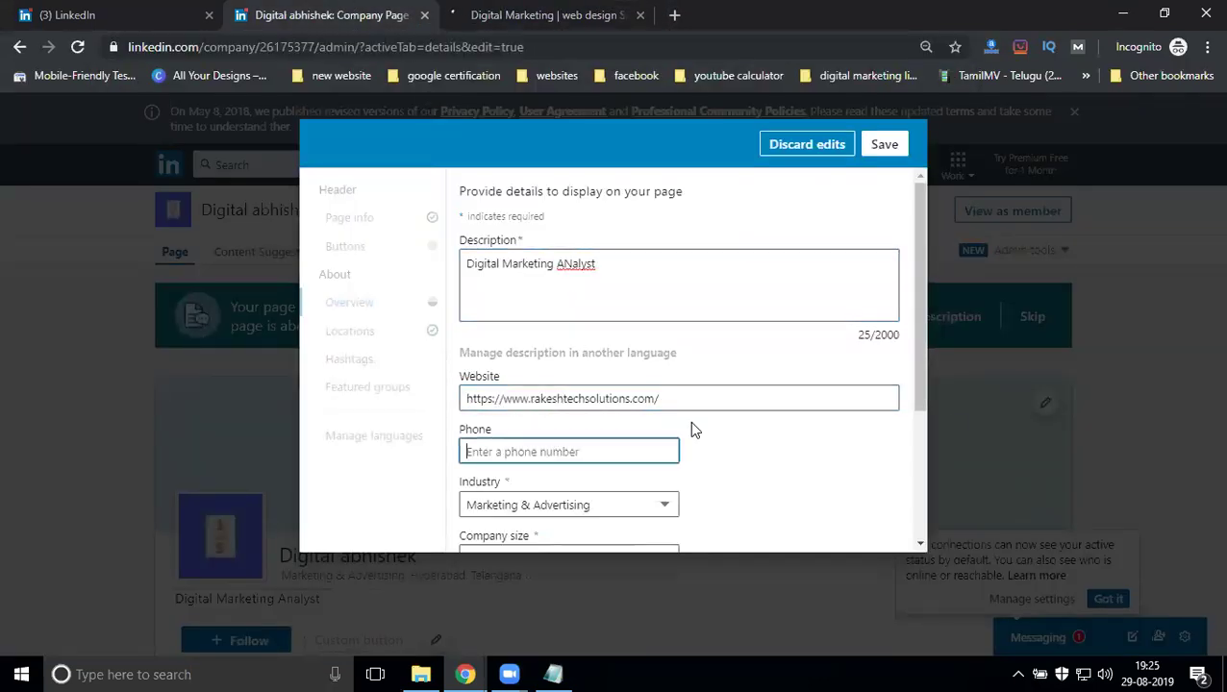
- Set the year founded to 2015
scroll(806, 435, down, 3)
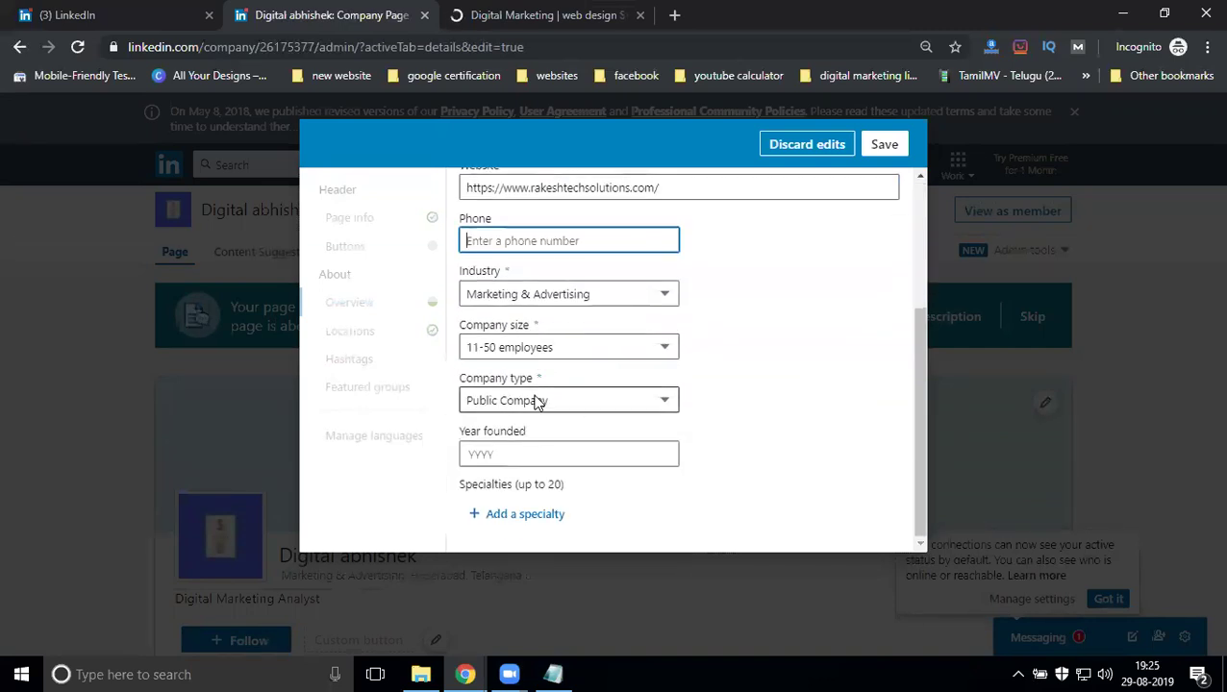
click(533, 448)
text(201)
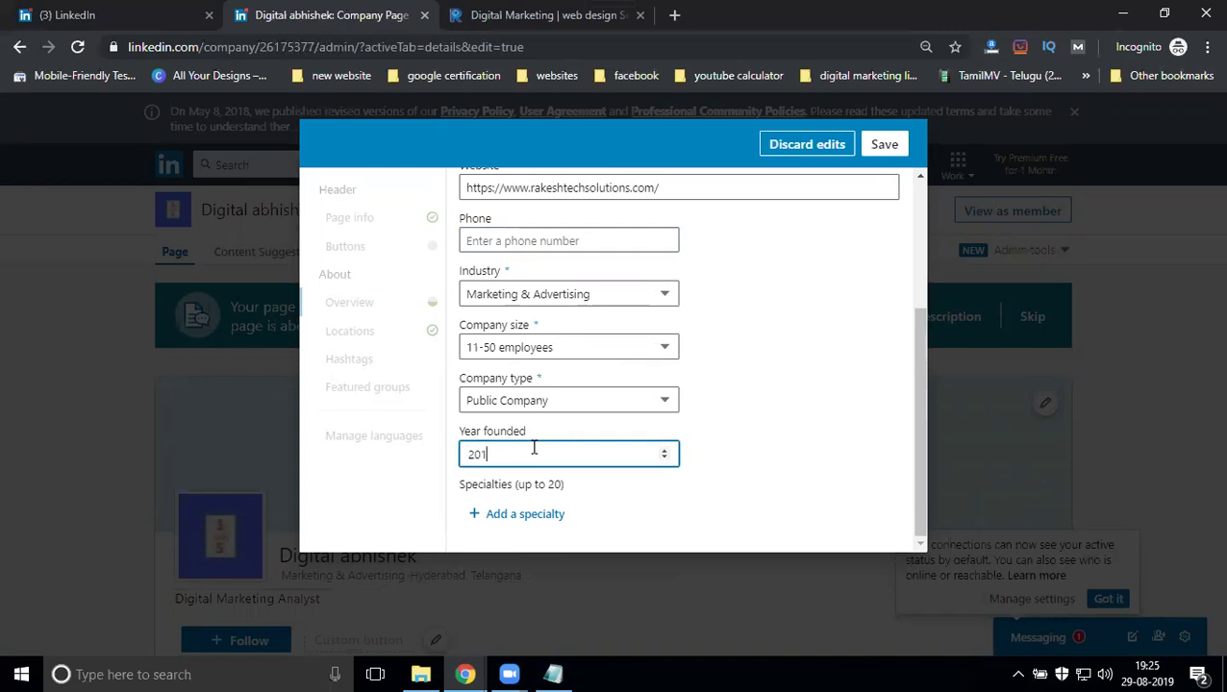
text(5)
- Add specialties digital marketing, website design, seo, sem and smm, then save
click(518, 515)
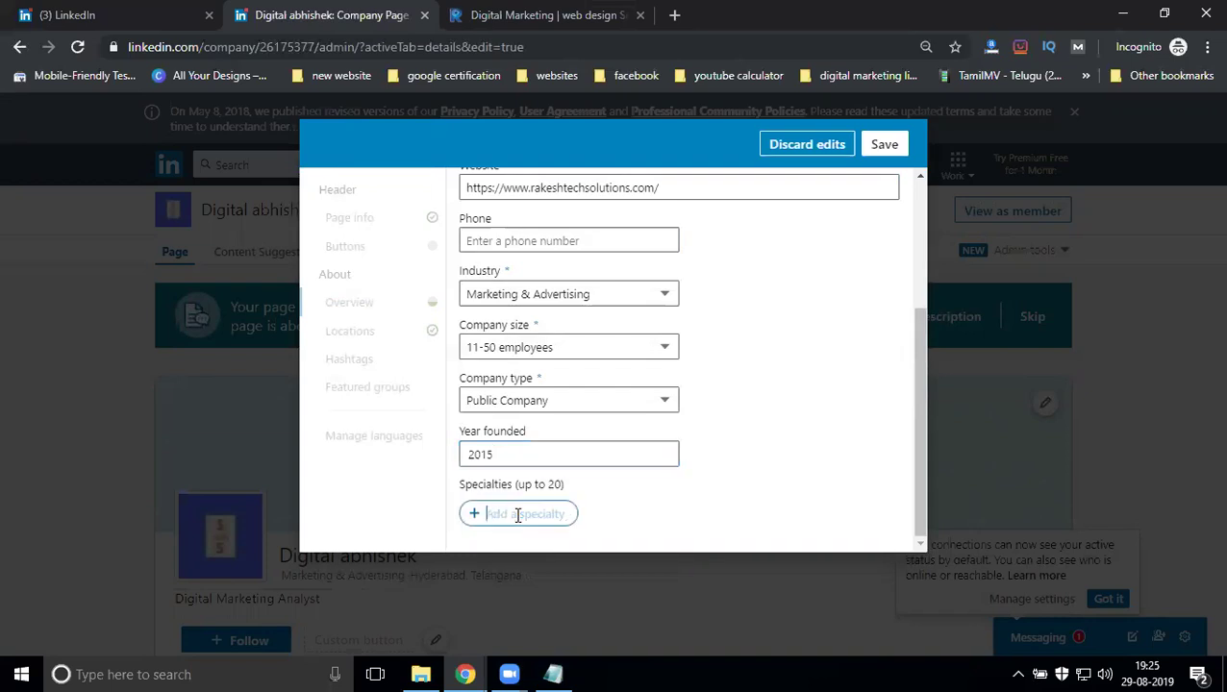
text(digital ma)
text(rketing)
key(Return)
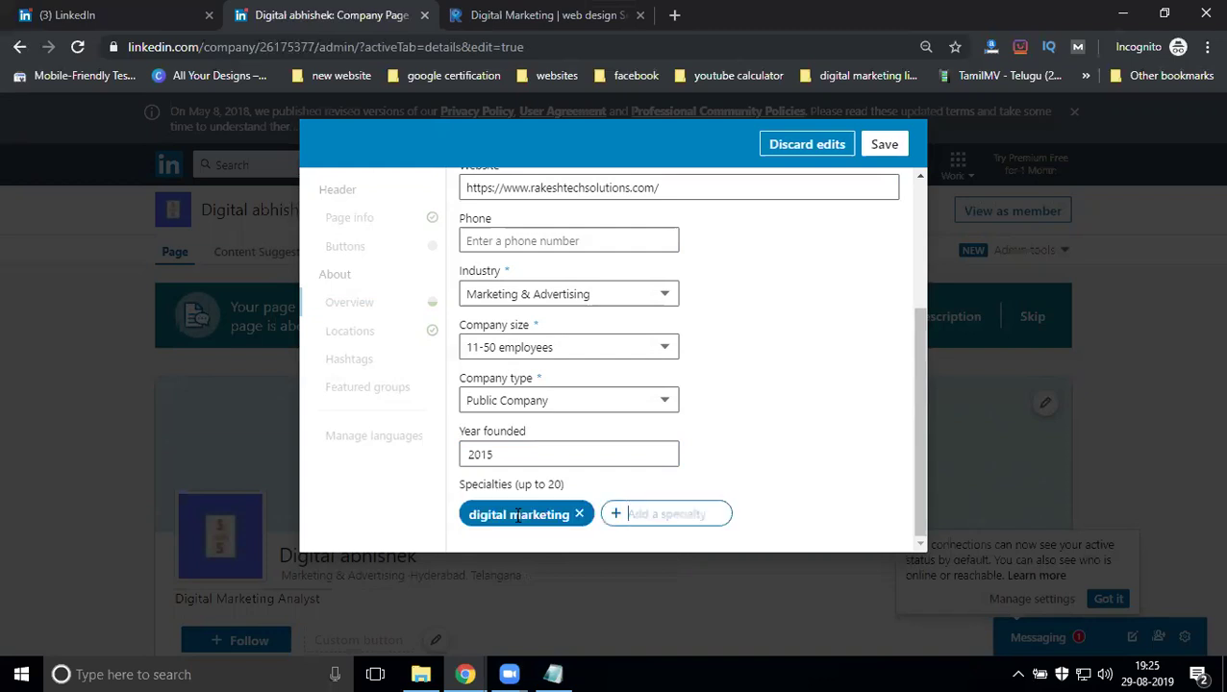
text(website)
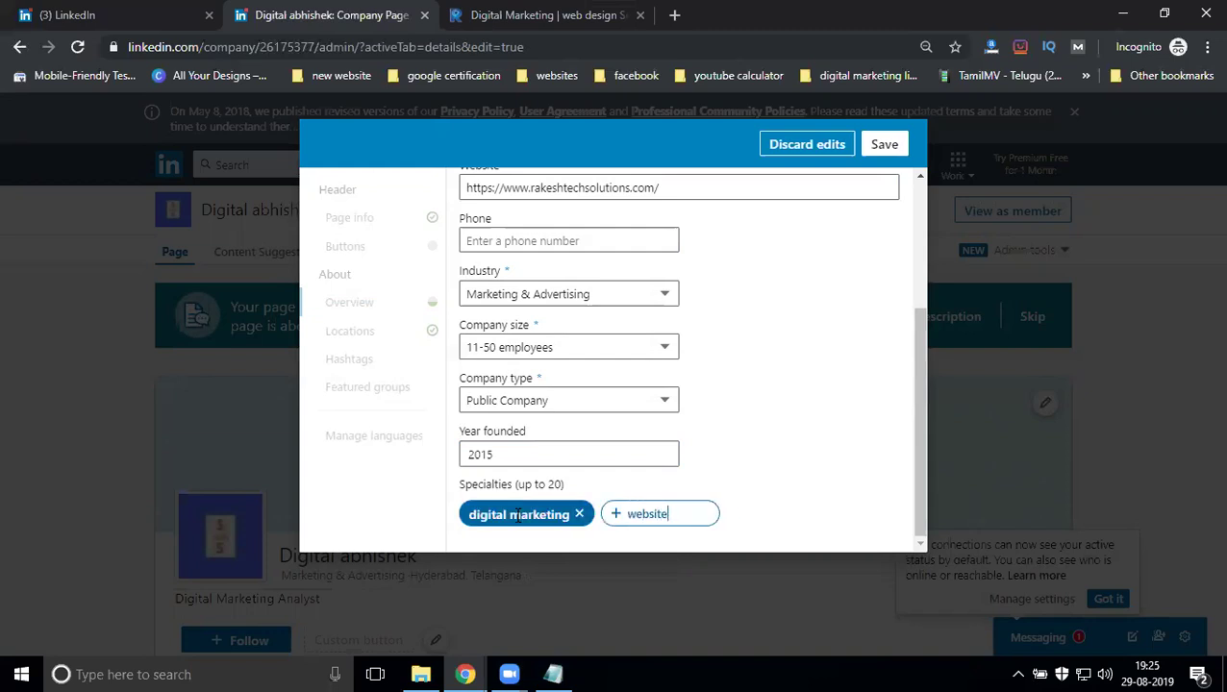
text( design)
key(Return)
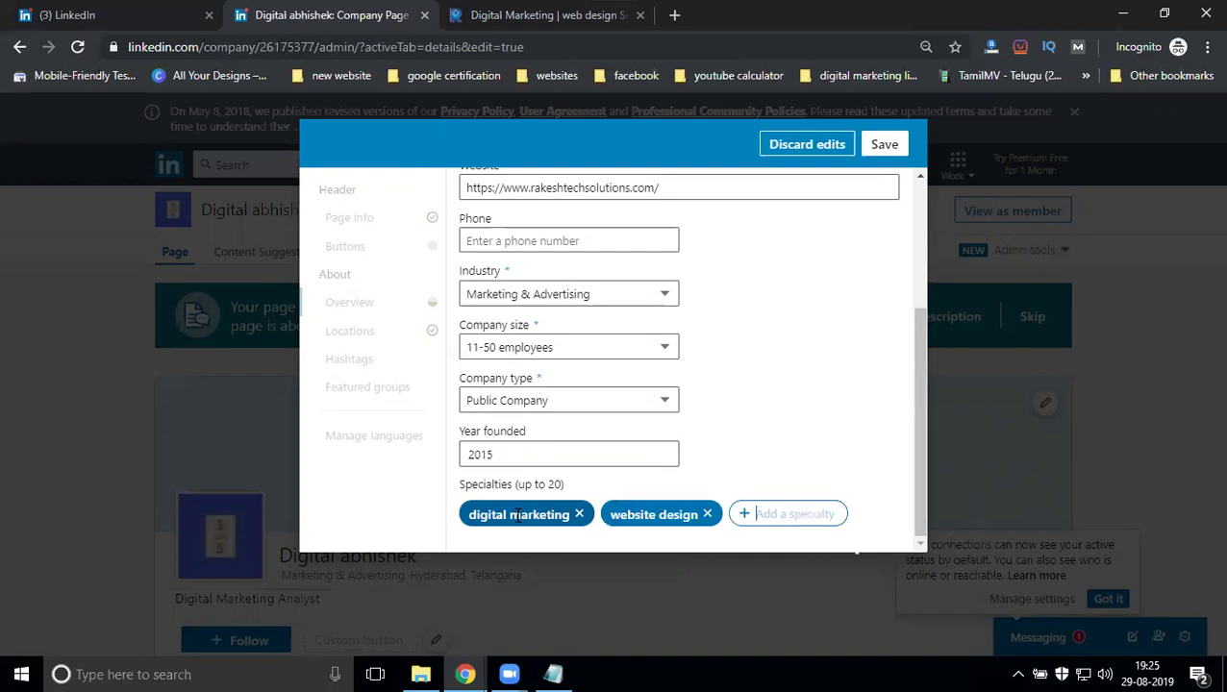
text(seo)
key(Return)
text(sem)
key(Return)
text(se)
key(BackSpace)
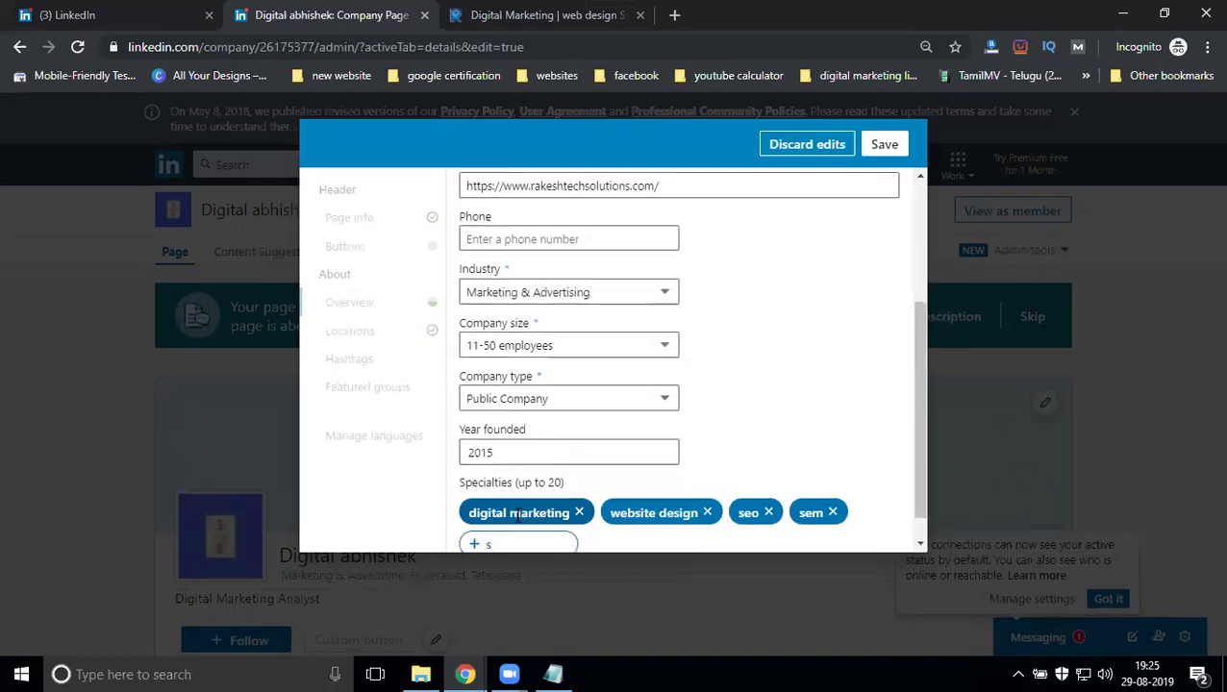
key(BackSpace)
text(smm)
key(Return)
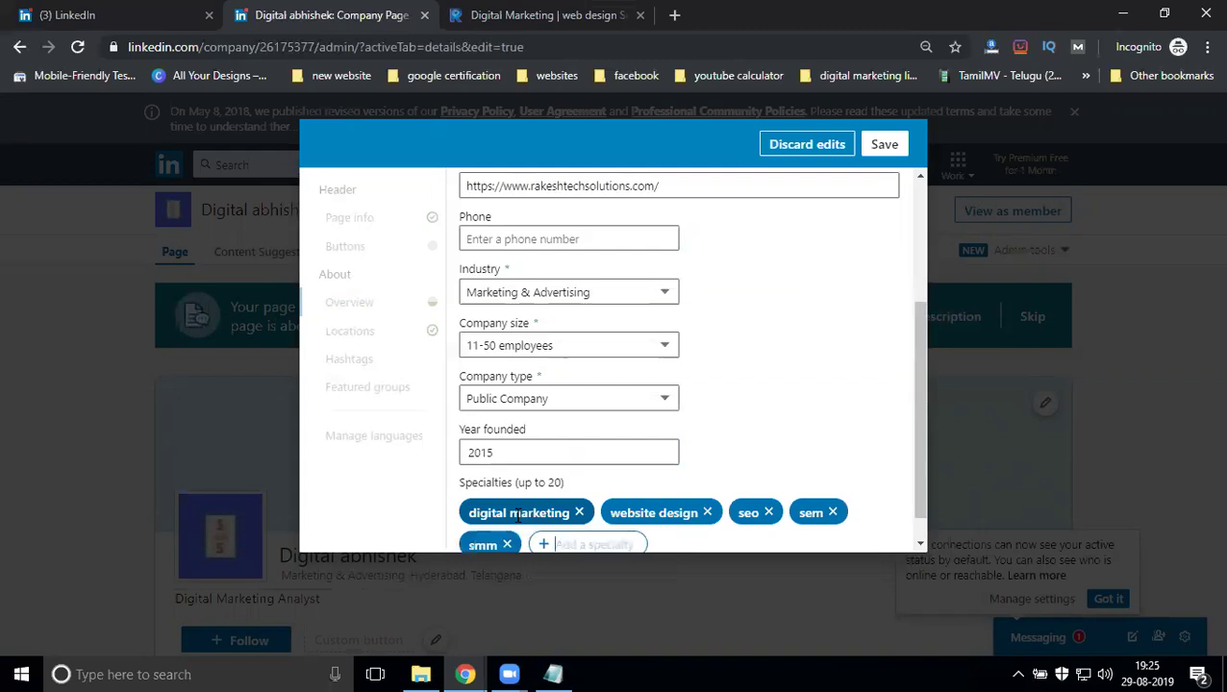
click(892, 144)
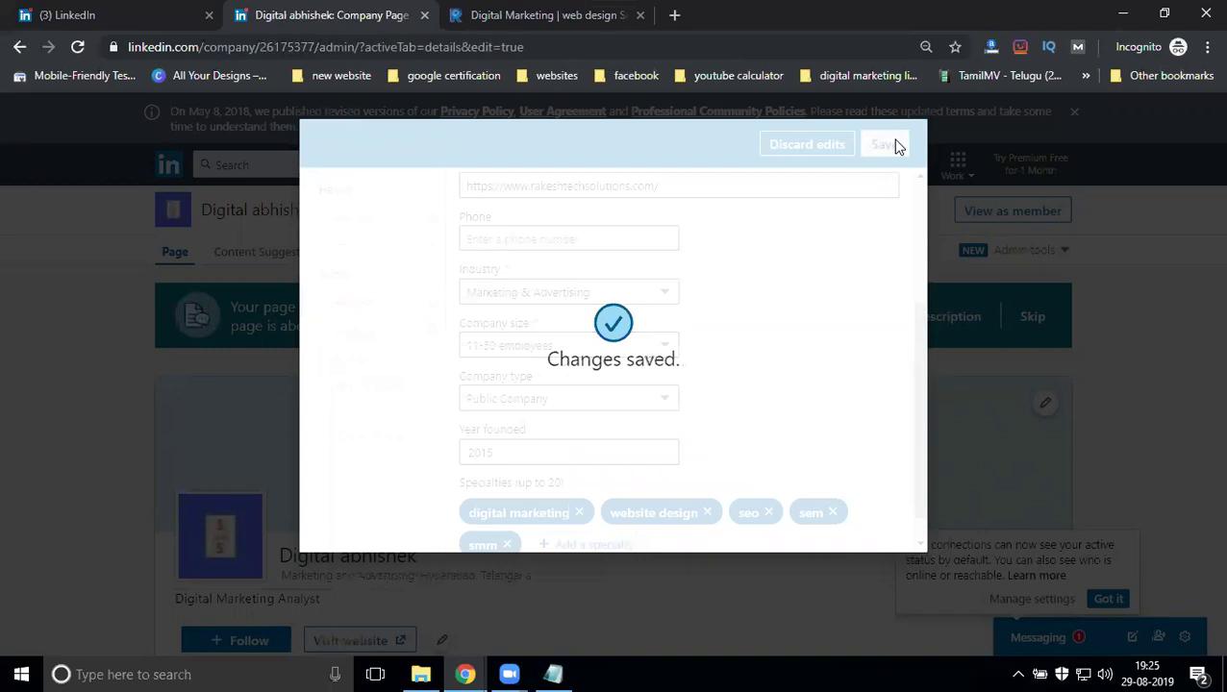
- Return to the all-star Digital abhishek page and start a photo post from the Start a post box
click(896, 147)
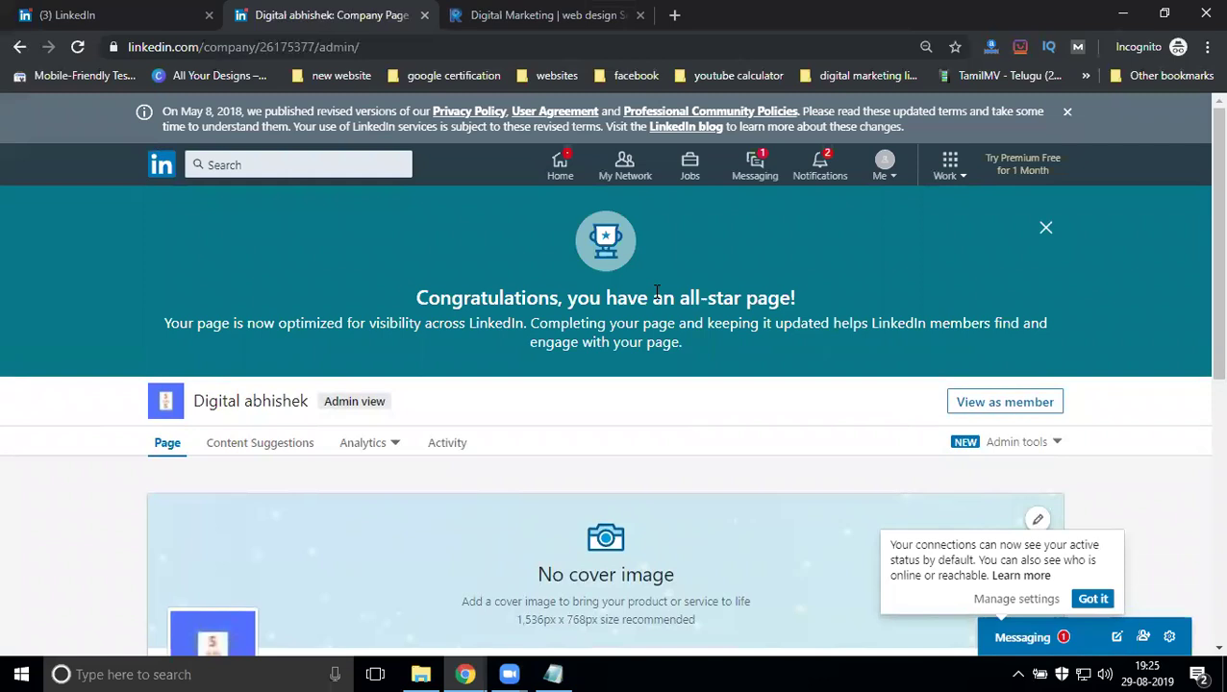
scroll(649, 293, down, 2)
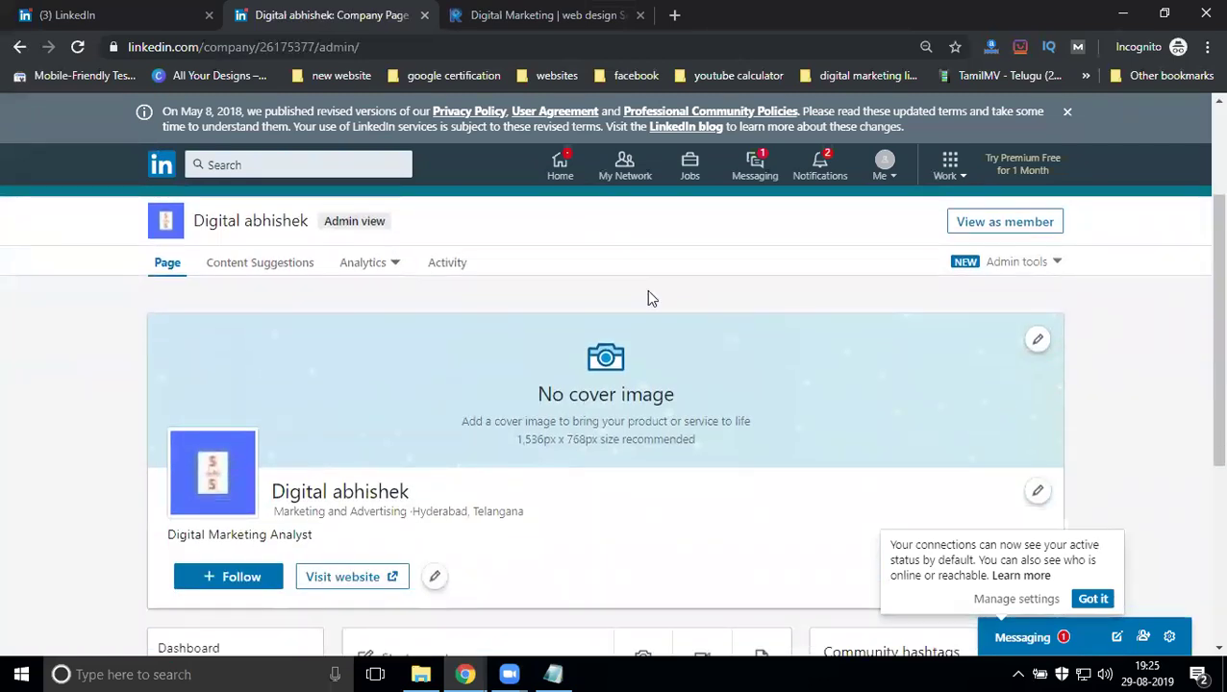
scroll(646, 293, down, 1)
scroll(639, 307, down, 3)
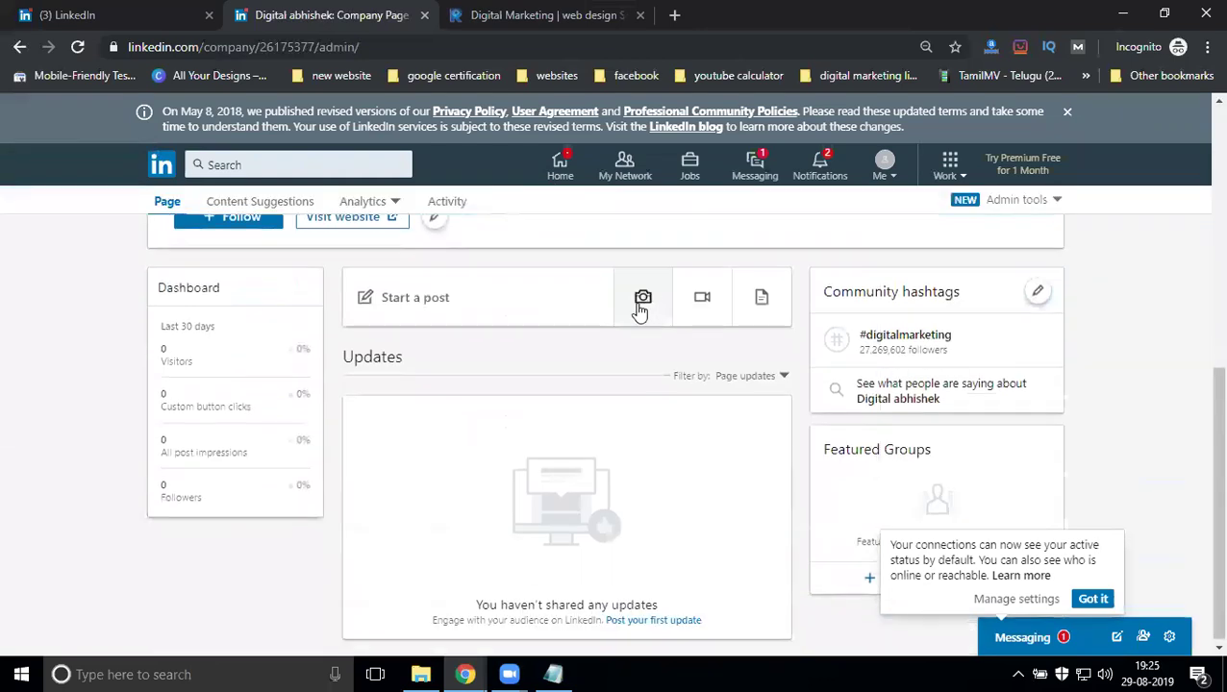
click(456, 309)
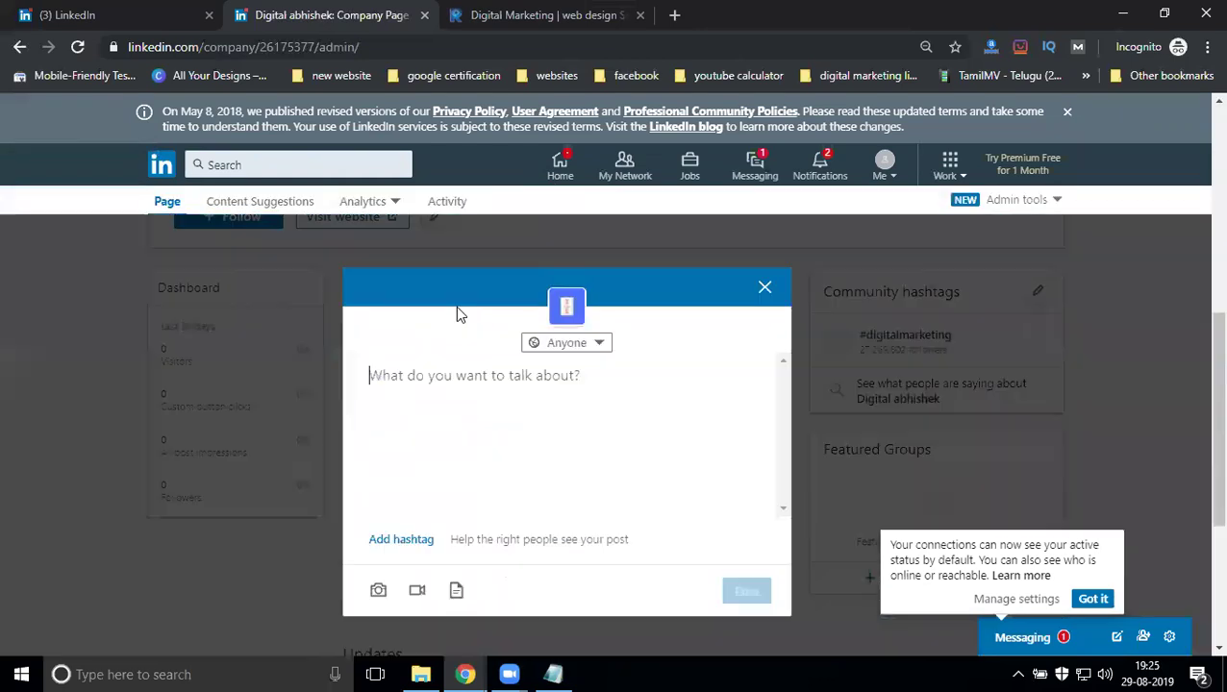
click(765, 287)
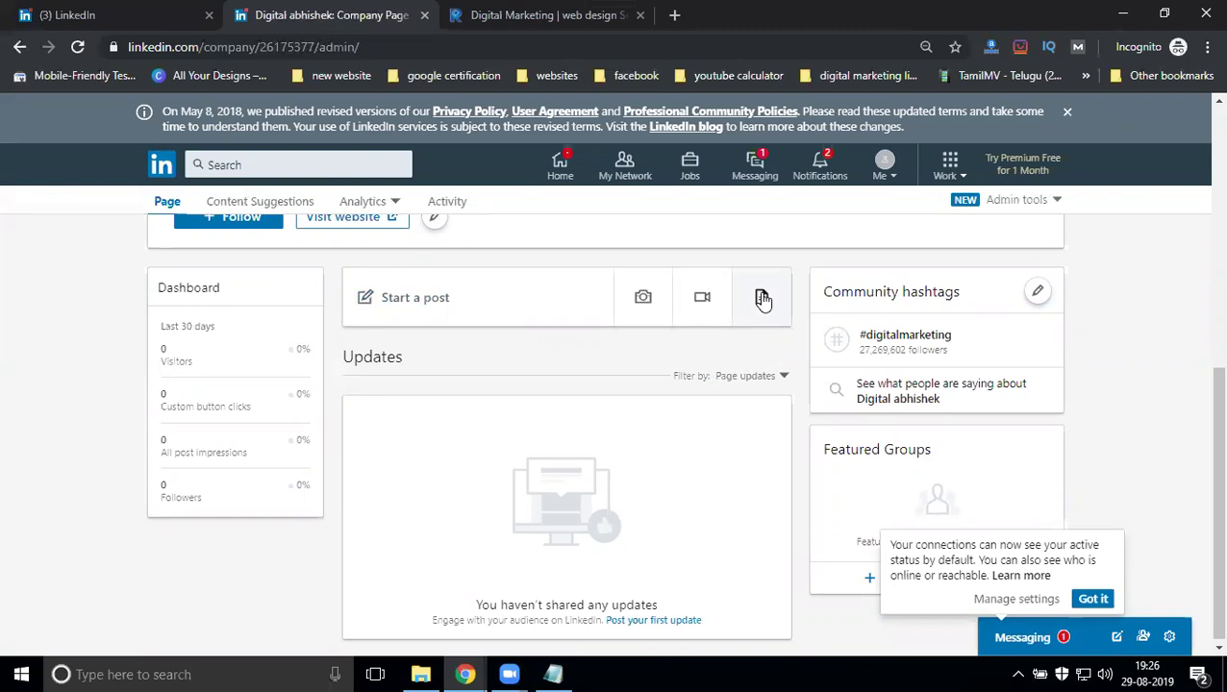
click(471, 296)
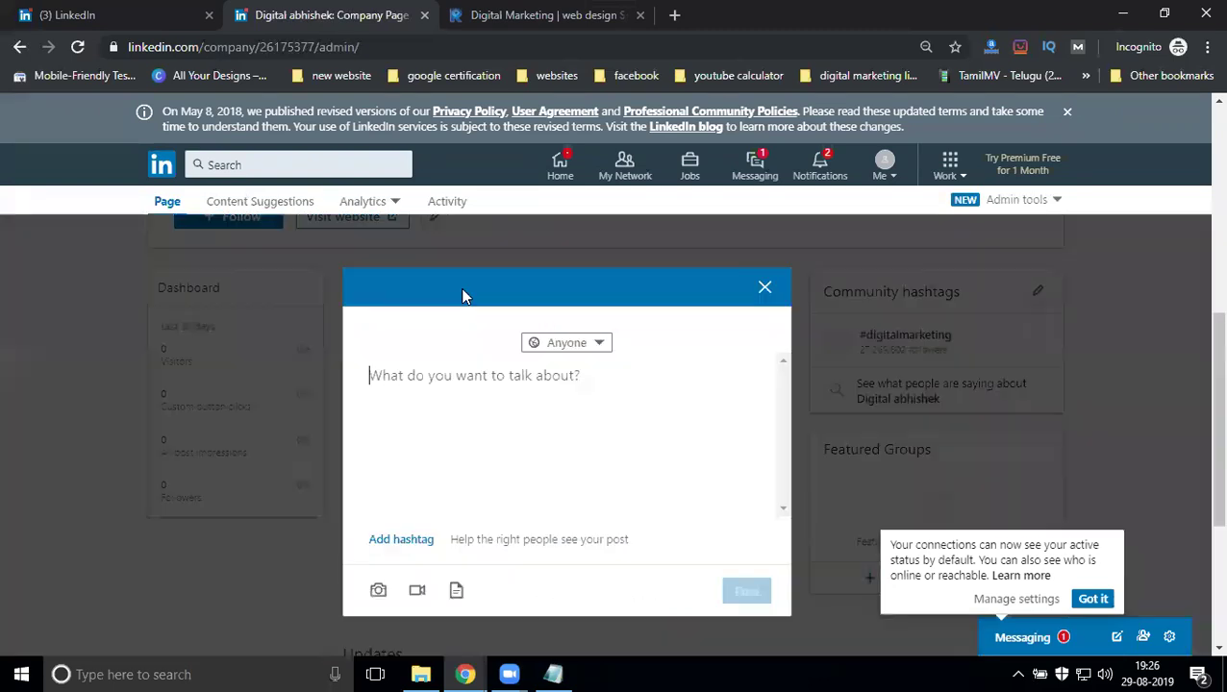
- Open the post's audience settings from the 'Anyone' visibility selector
click(538, 344)
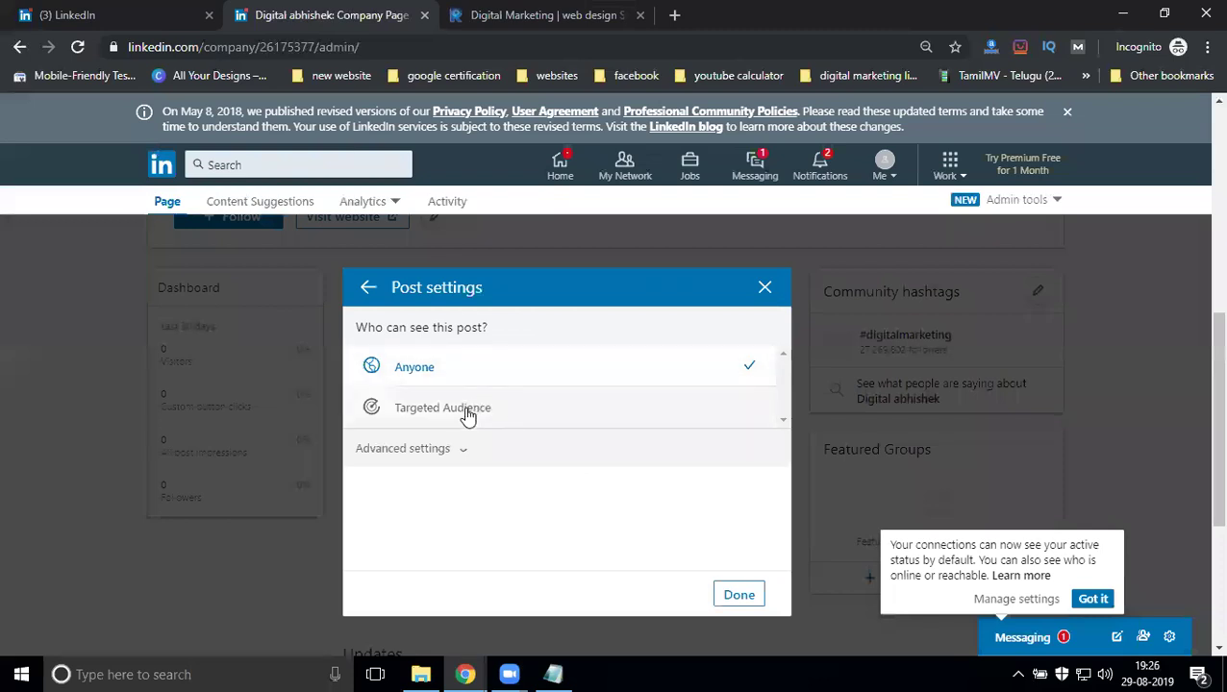